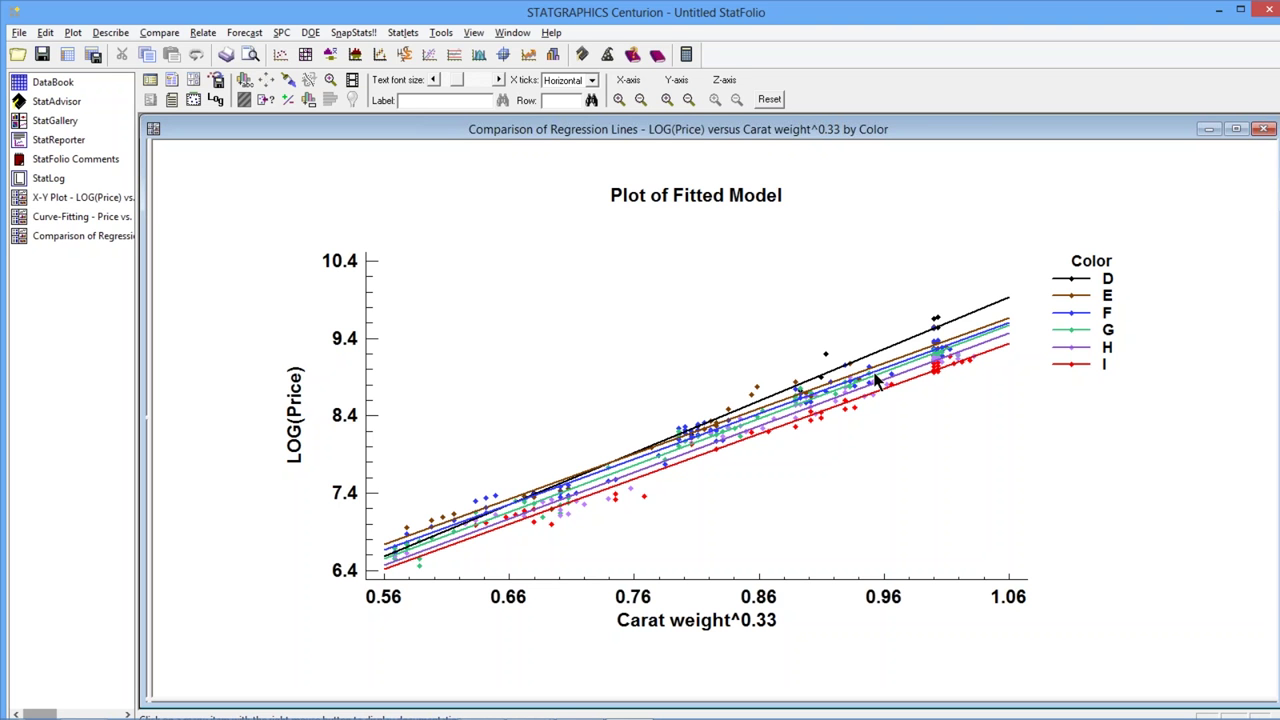
Examine the Further ANOVA table, highlighting the Carat weight^0.33, Intercepts and Slopes rows and checking their P-values.
{"action": "double_click", "coordinate": [937, 296]}
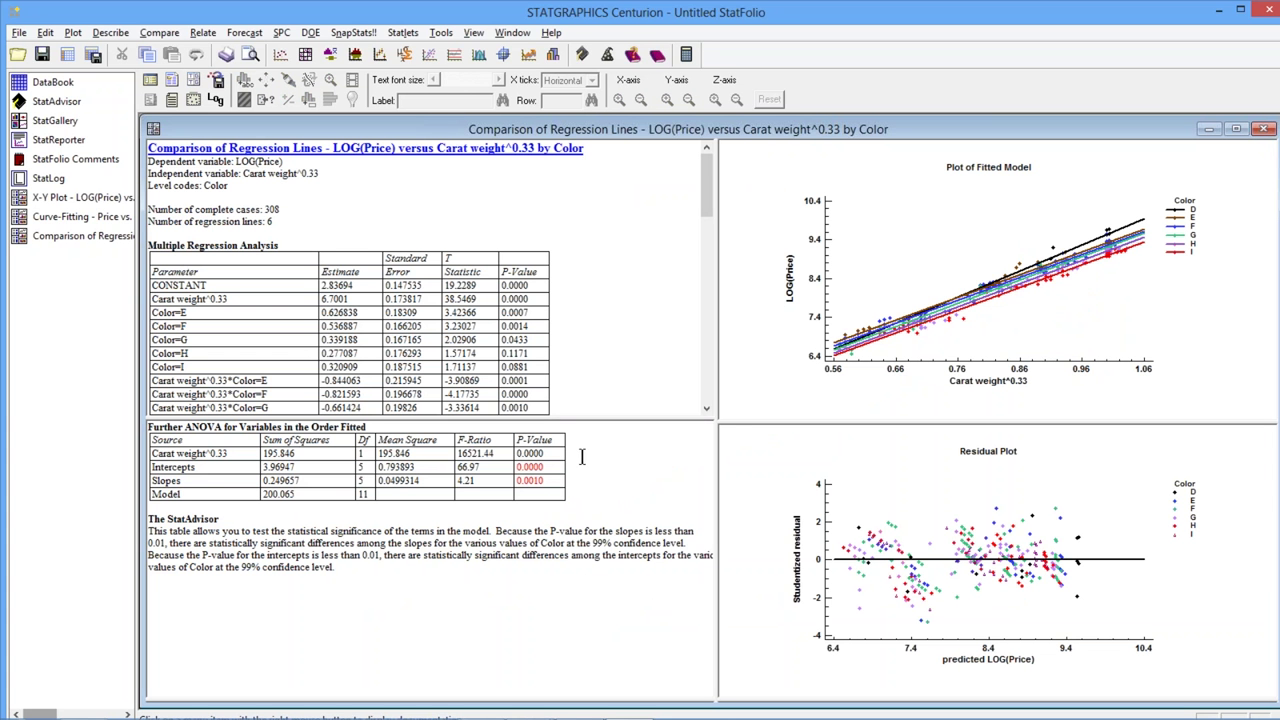
{"action": "double_click", "coordinate": [581, 457]}
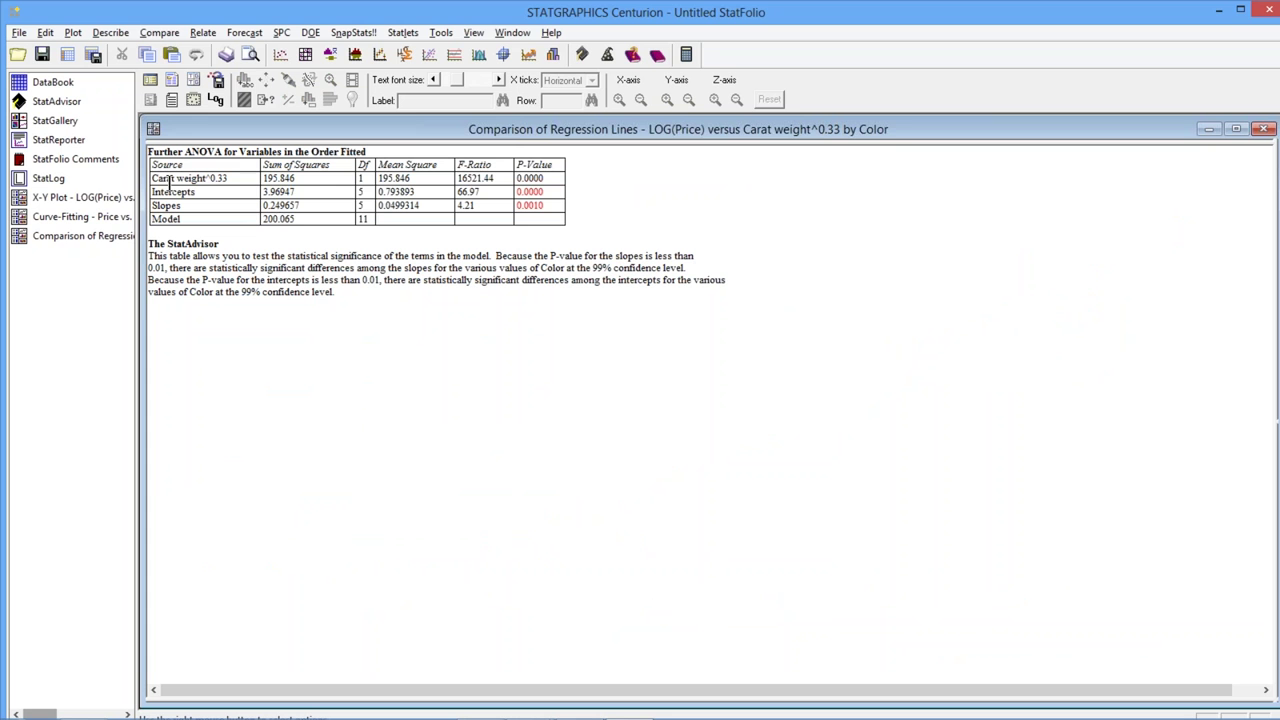
{"action": "left_click_drag", "start_coordinate": [152, 178], "coordinate": [163, 210]}
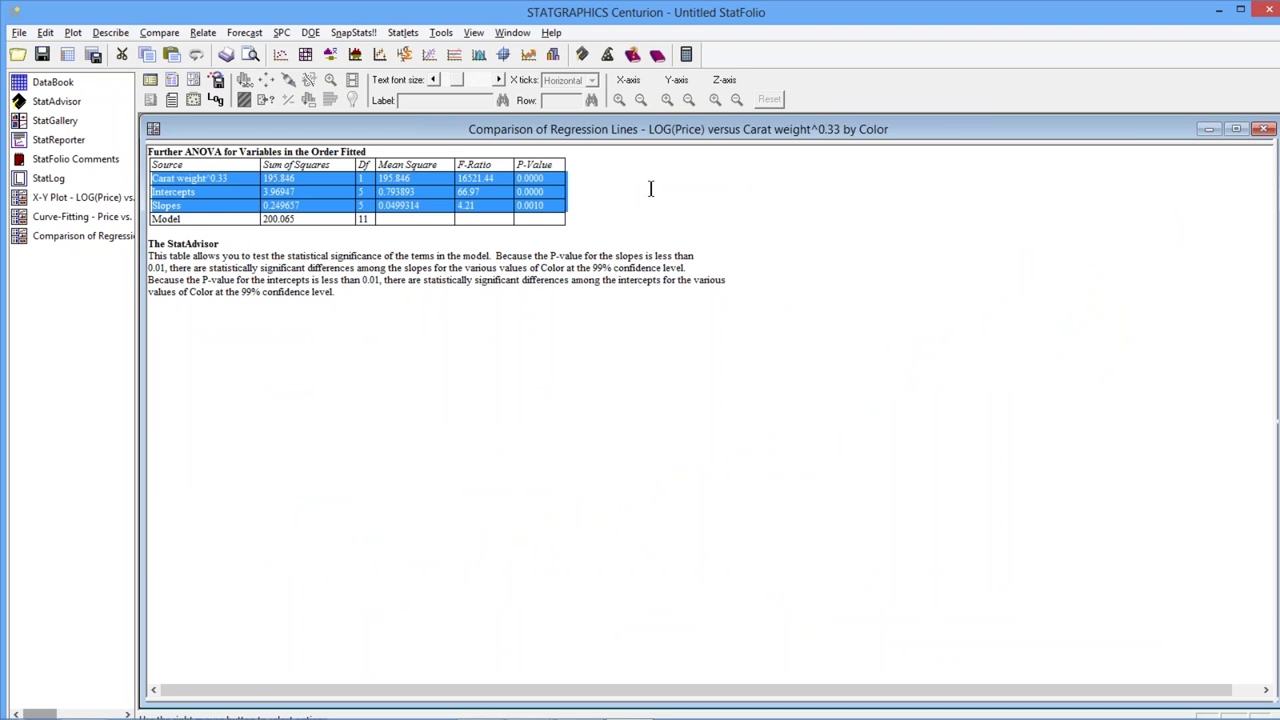
{"action": "left_click", "coordinate": [544, 222]}
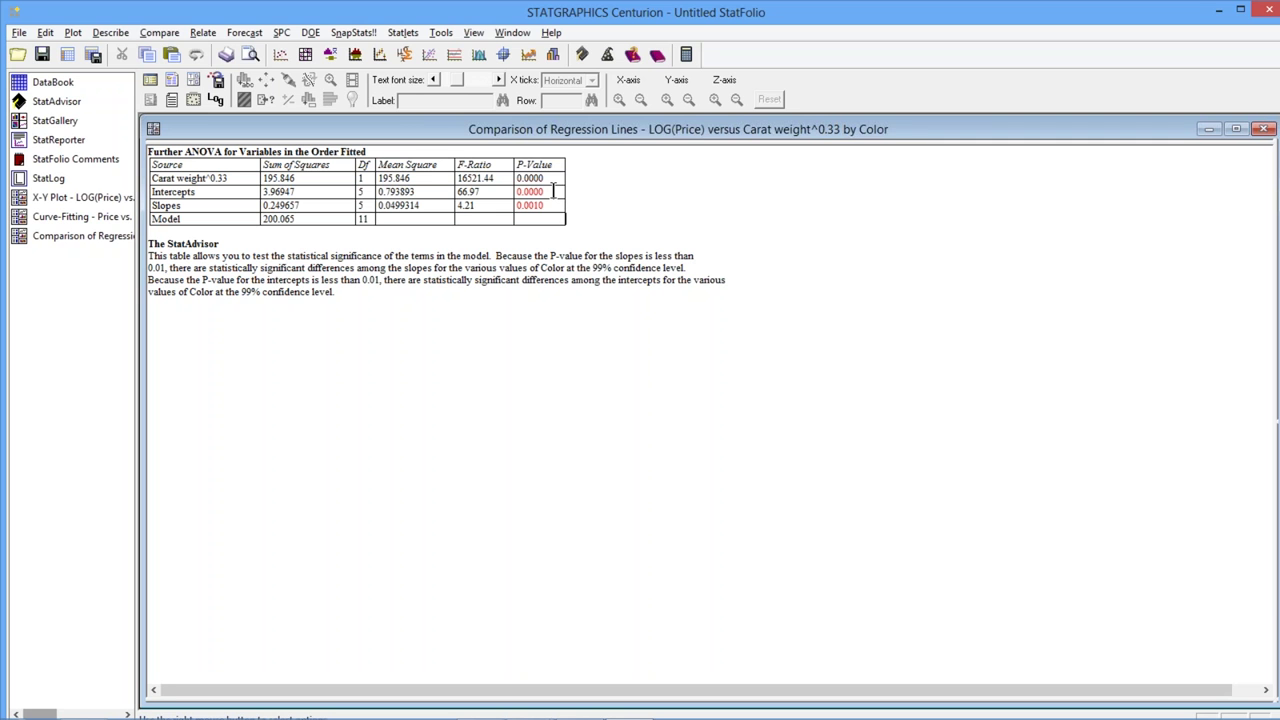
{"action": "left_click", "coordinate": [553, 191]}
{"action": "double_click", "coordinate": [666, 227]}
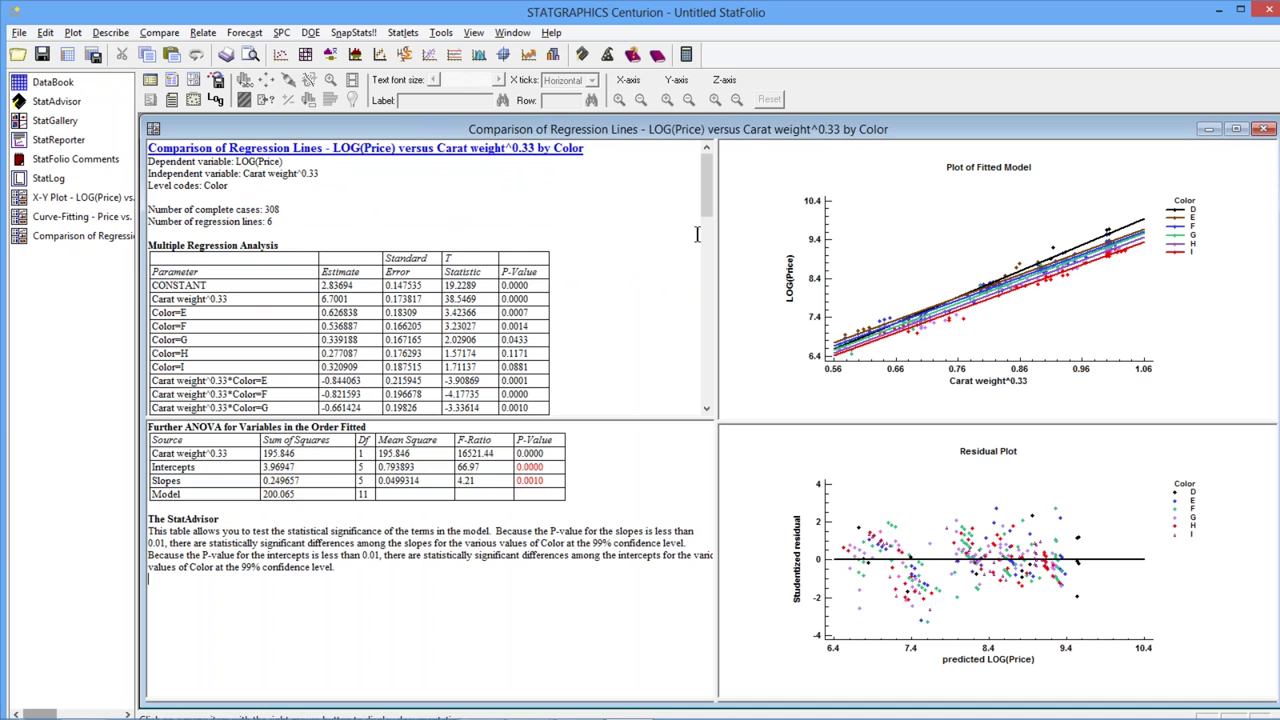
Enlarge the Plot of Fitted Model and refit the regression lines with the Assume Equal Slopes option.
{"action": "double_click", "coordinate": [923, 257]}
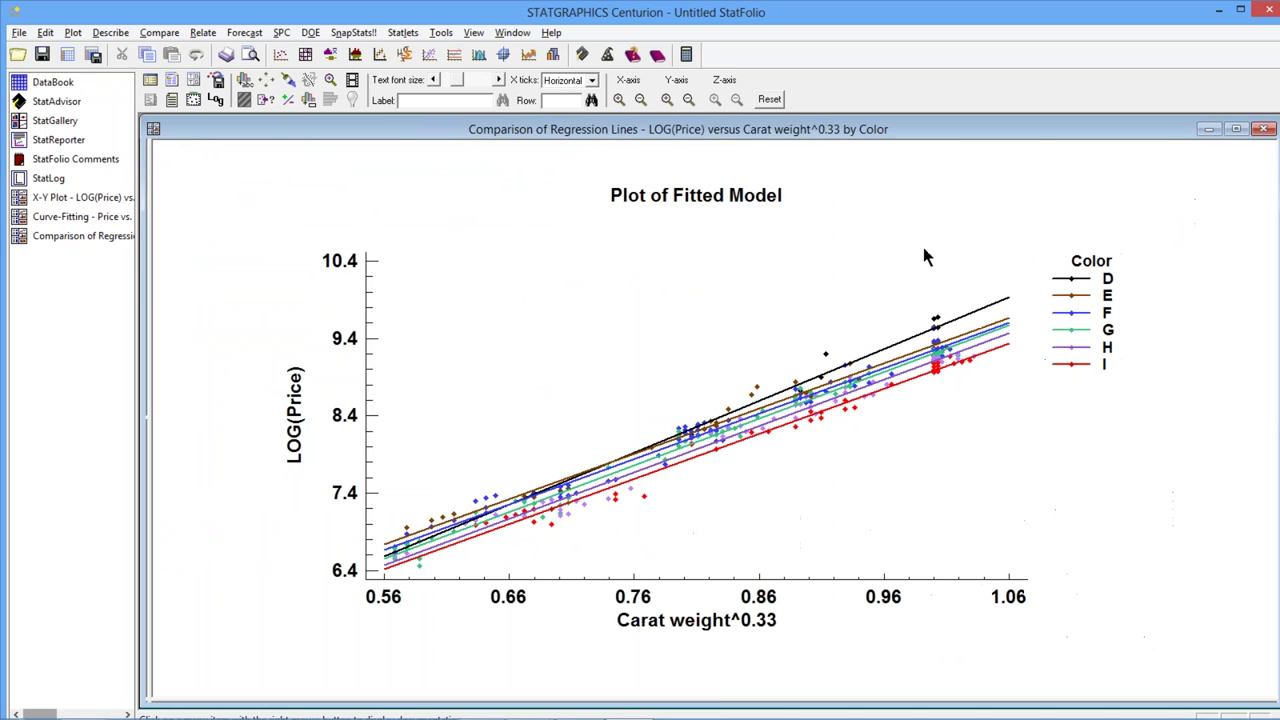
{"action": "right_click", "coordinate": [851, 190]}
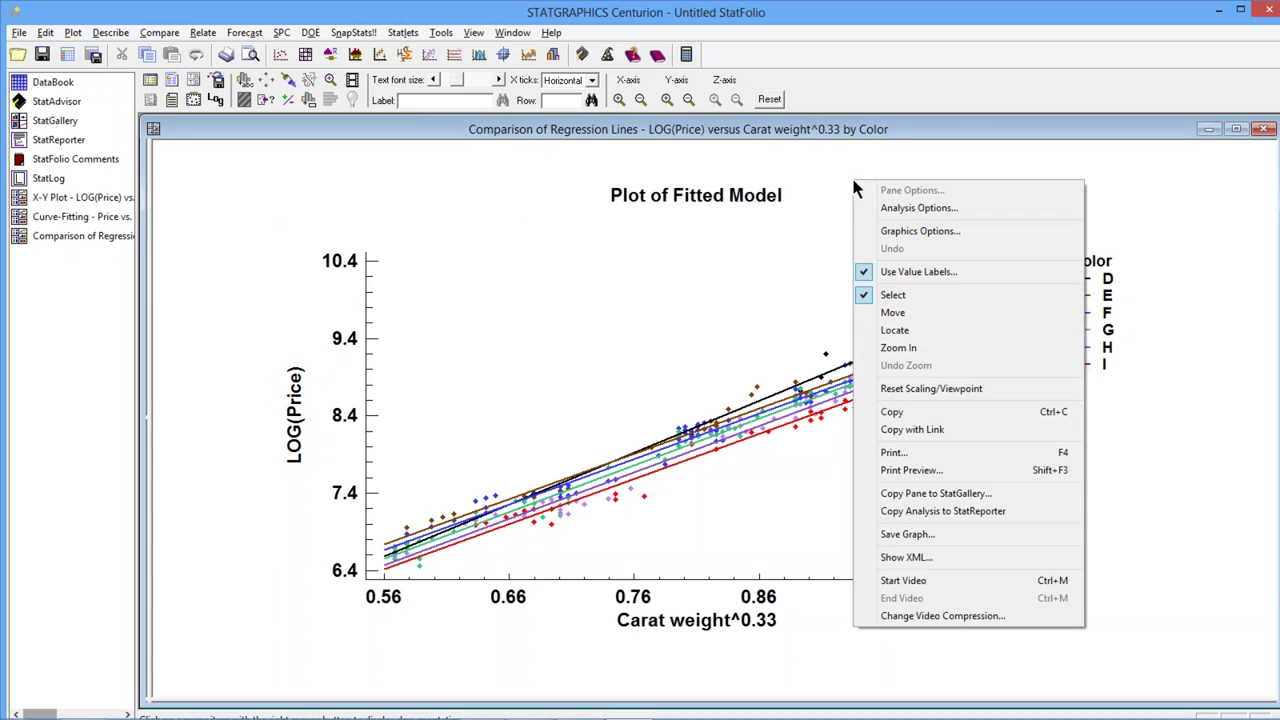
{"action": "left_click", "coordinate": [908, 208]}
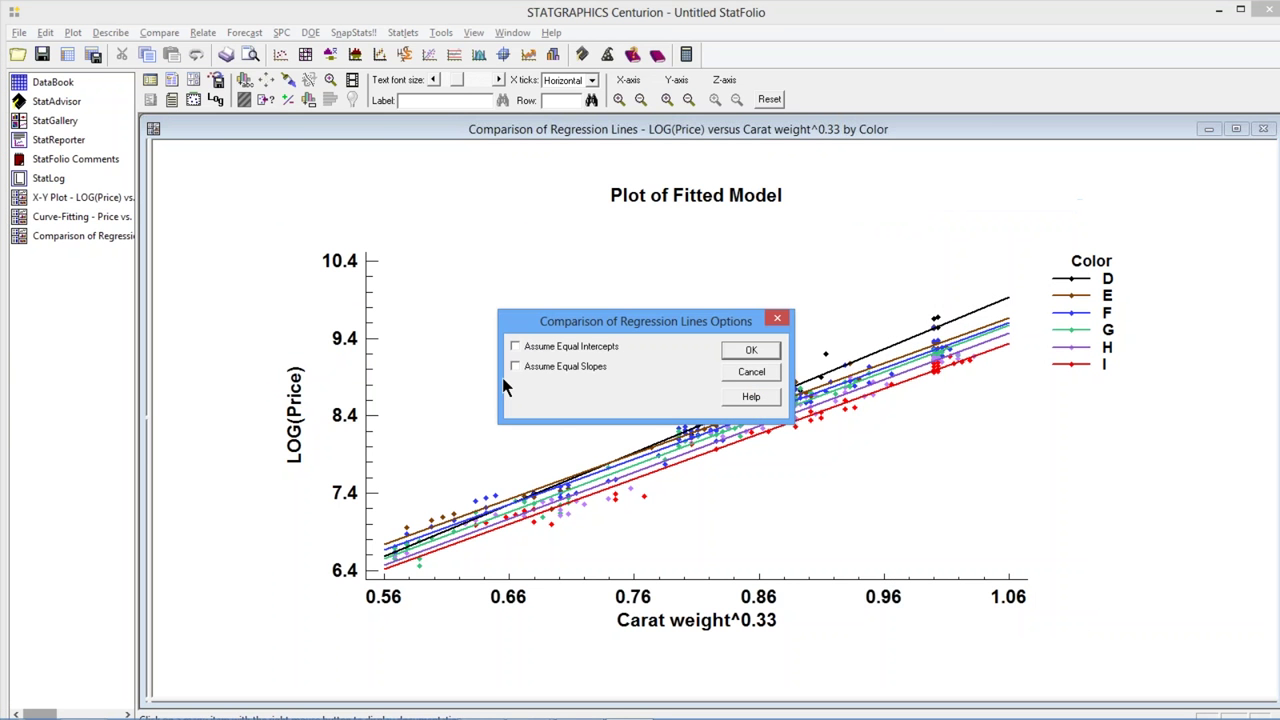
{"action": "left_click", "coordinate": [548, 366]}
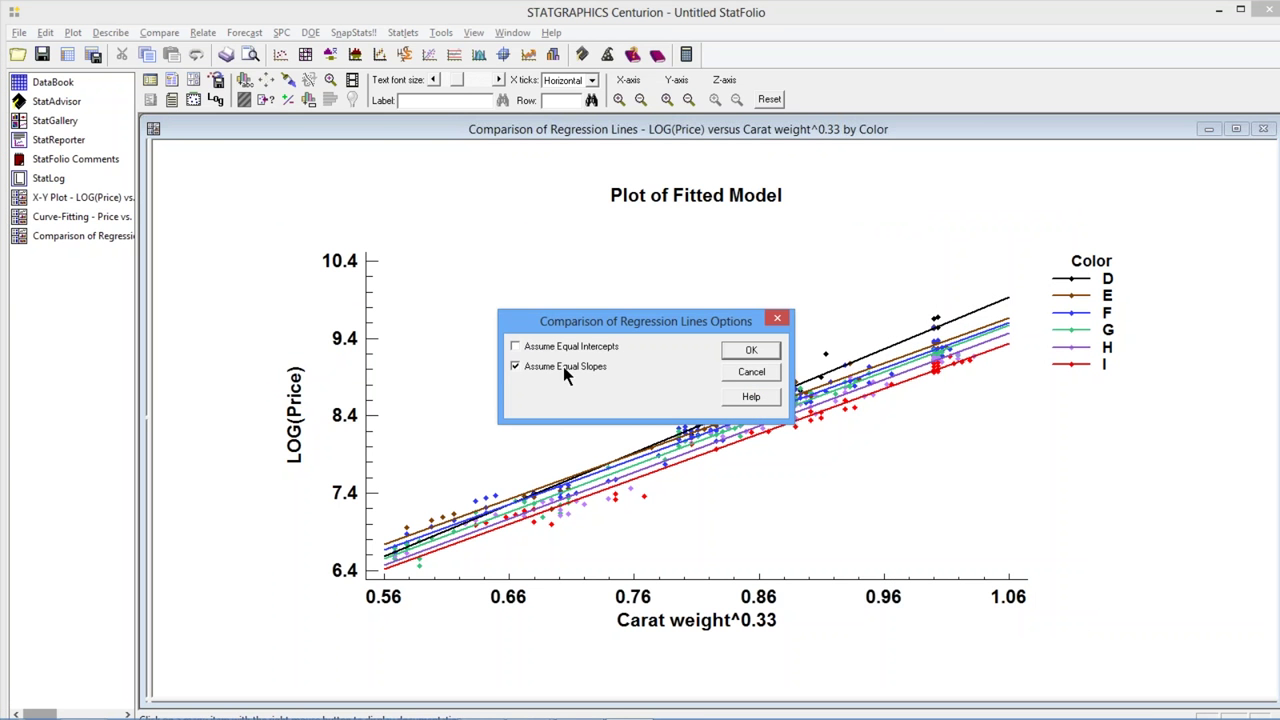
{"action": "left_click", "coordinate": [748, 352]}
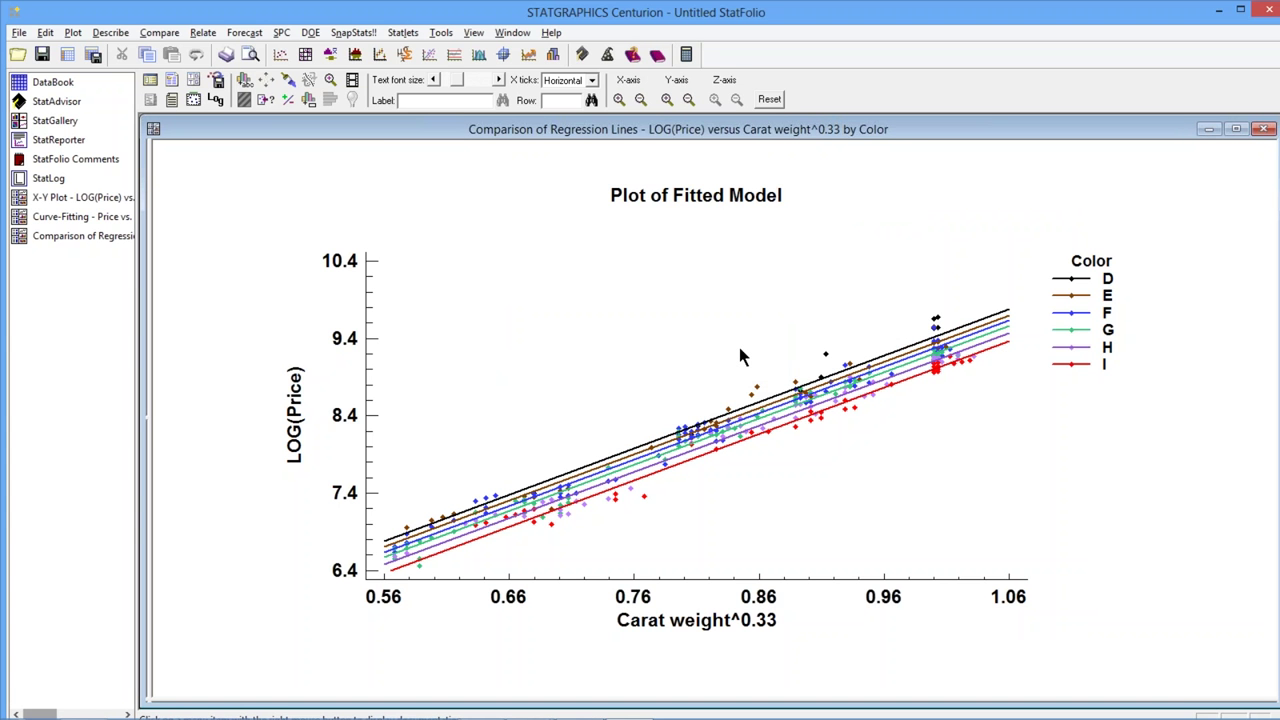
Turn off the Assume Equal Slopes option and refit the regression lines with separate slopes.
{"action": "right_click", "coordinate": [881, 194]}
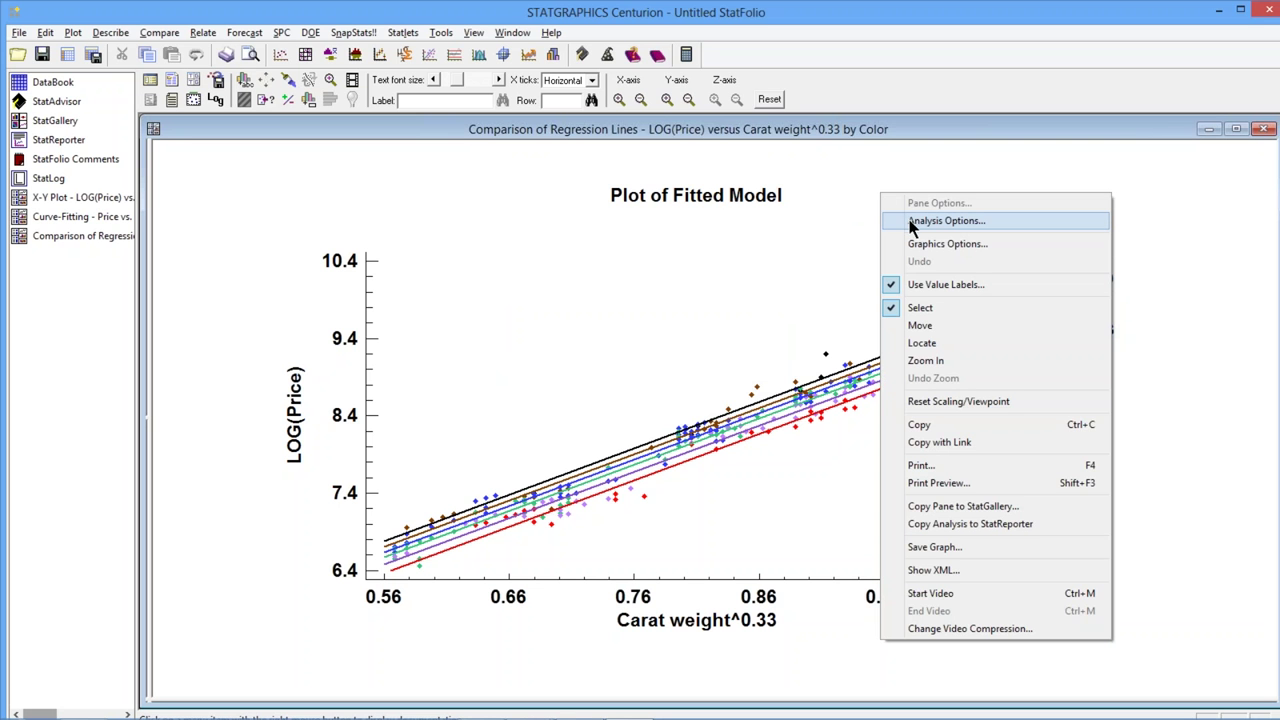
{"action": "left_click", "coordinate": [912, 222]}
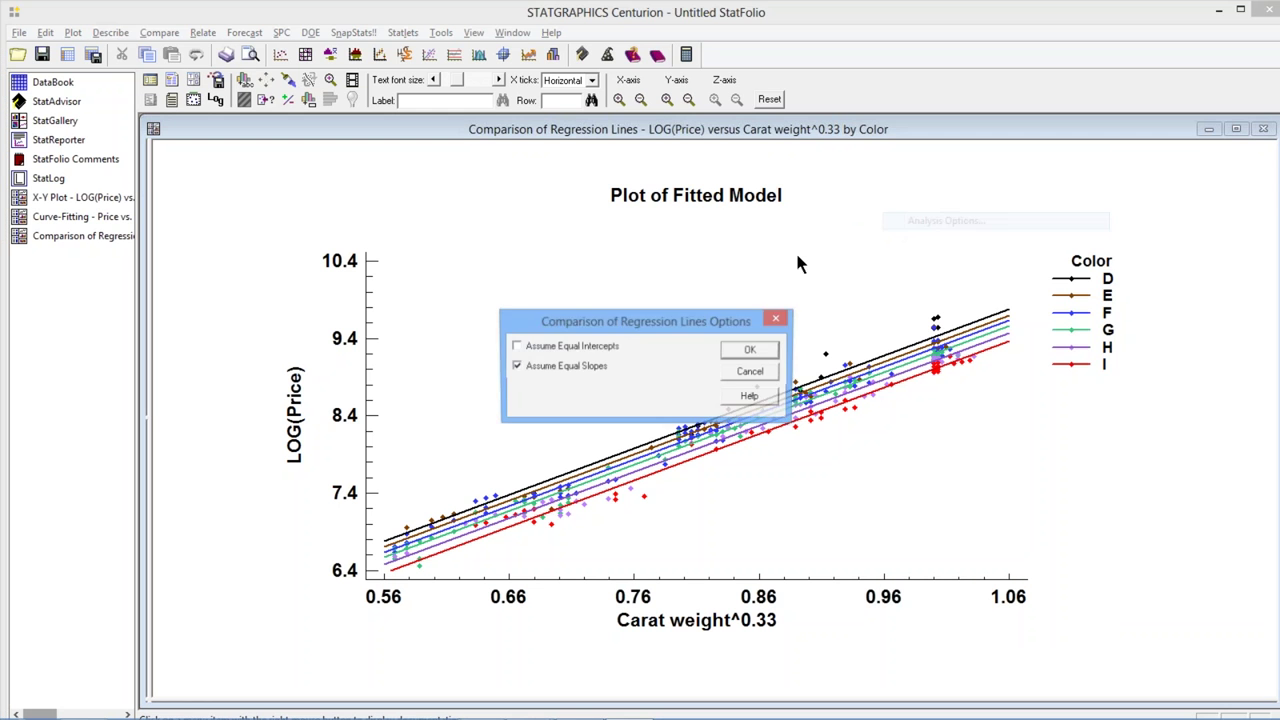
{"action": "left_click", "coordinate": [572, 367]}
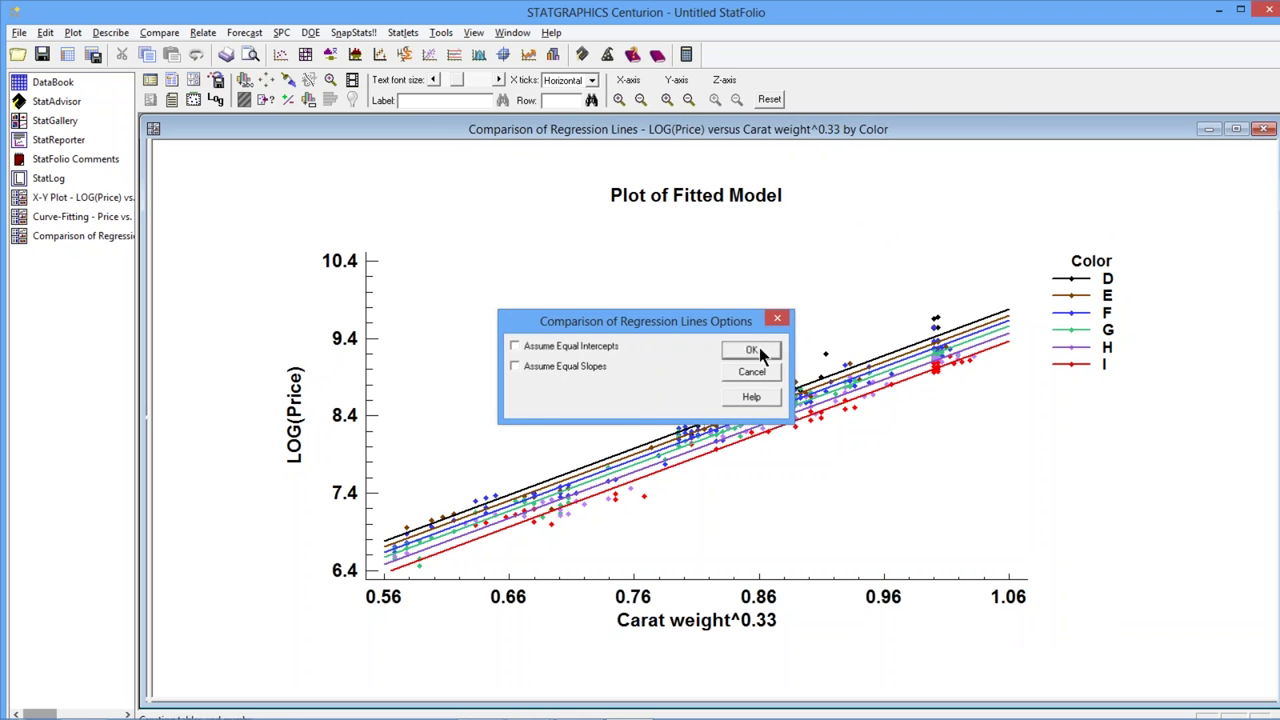
{"action": "left_click", "coordinate": [759, 347]}
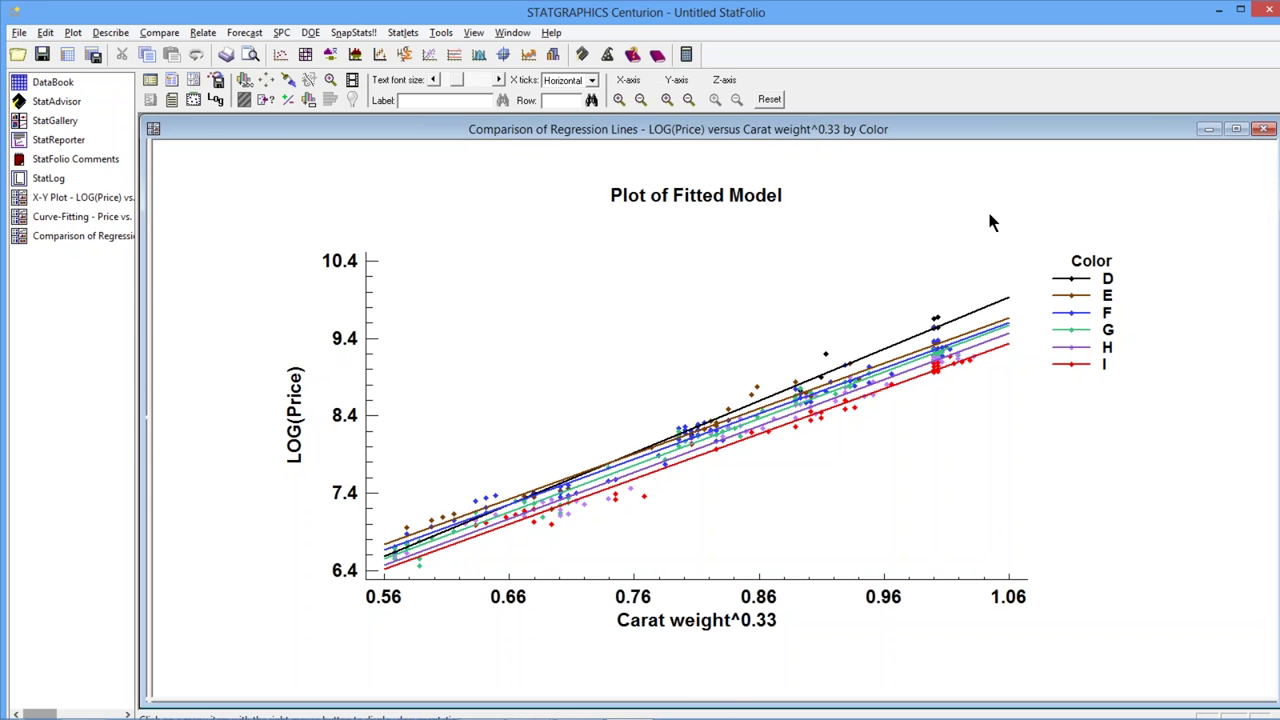
Examine the enlarged analysis summary, highlighting the regression parameters and the StatAdvisor's fitted model equation for LOG(Price).
{"action": "double_click", "coordinate": [987, 208]}
{"action": "double_click", "coordinate": [687, 228]}
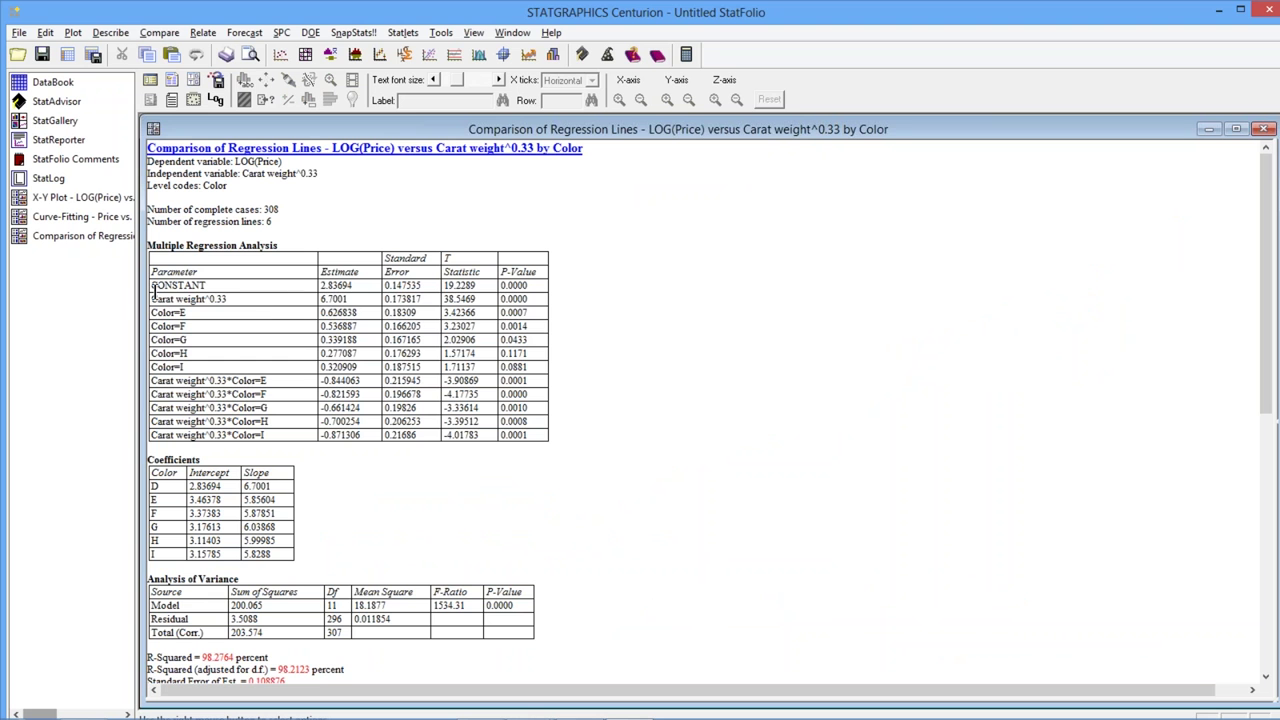
{"action": "left_click_drag", "start_coordinate": [153, 291], "coordinate": [124, 440]}
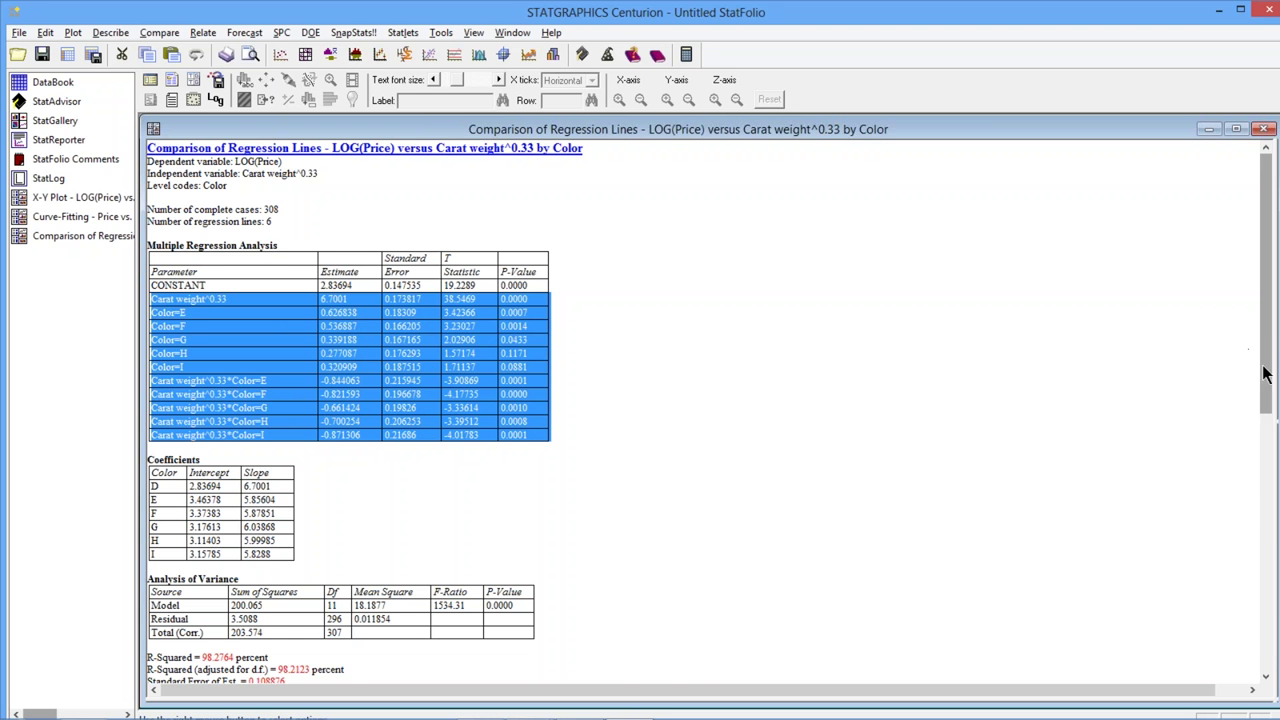
{"action": "left_click_drag", "start_coordinate": [1266, 368], "coordinate": [1265, 568]}
{"action": "left_click_drag", "start_coordinate": [658, 541], "coordinate": [170, 507]}
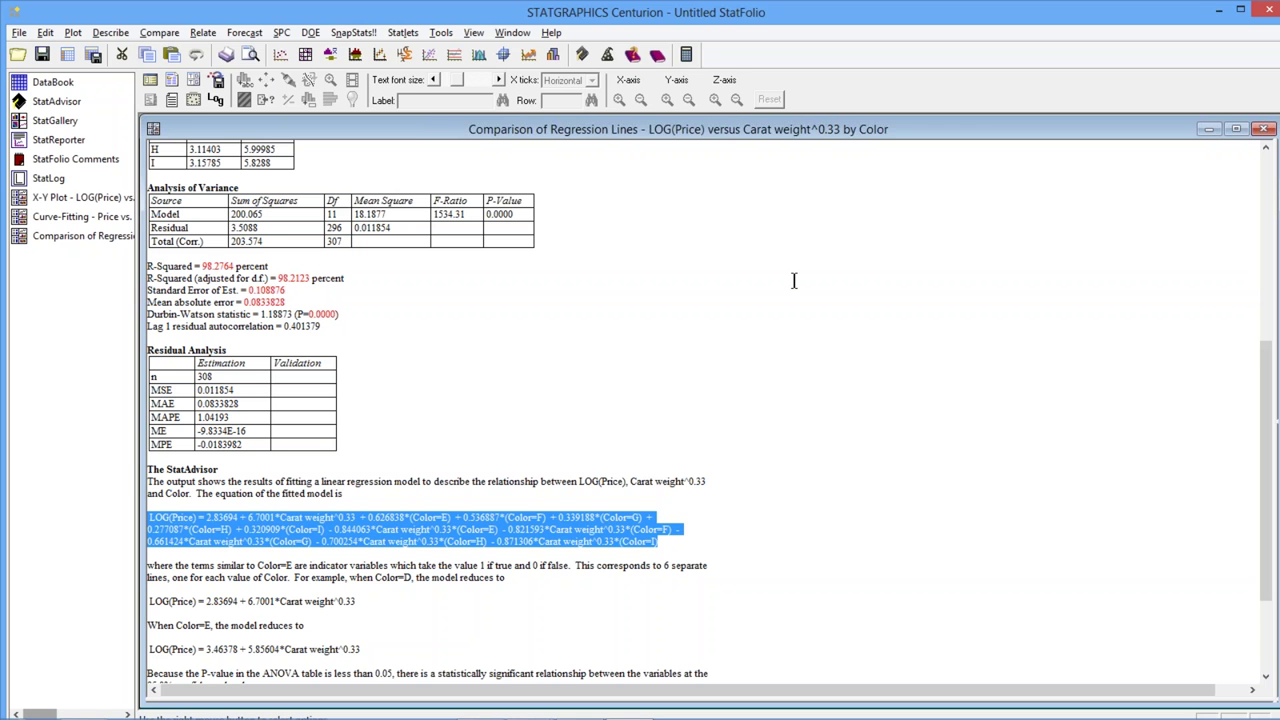
{"action": "key", "text": "alt+Tab"}
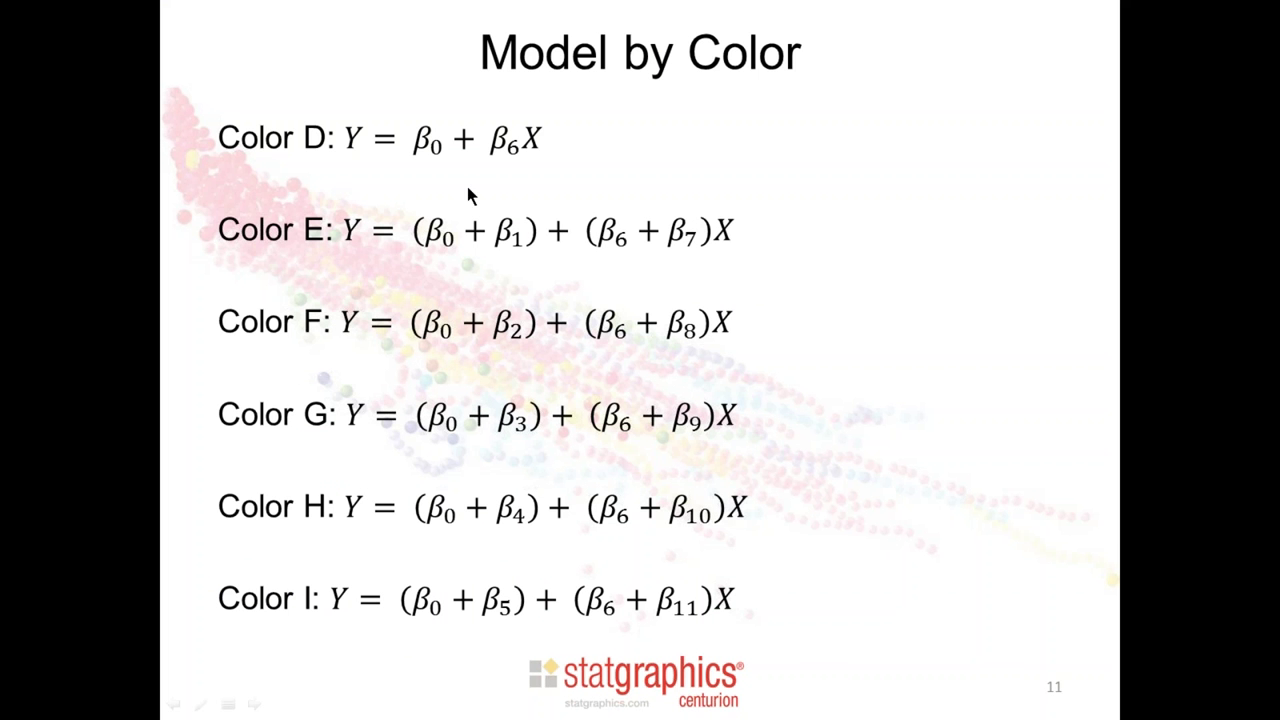
{"action": "left_click", "coordinate": [575, 203]}
{"action": "left_click", "coordinate": [575, 204]}
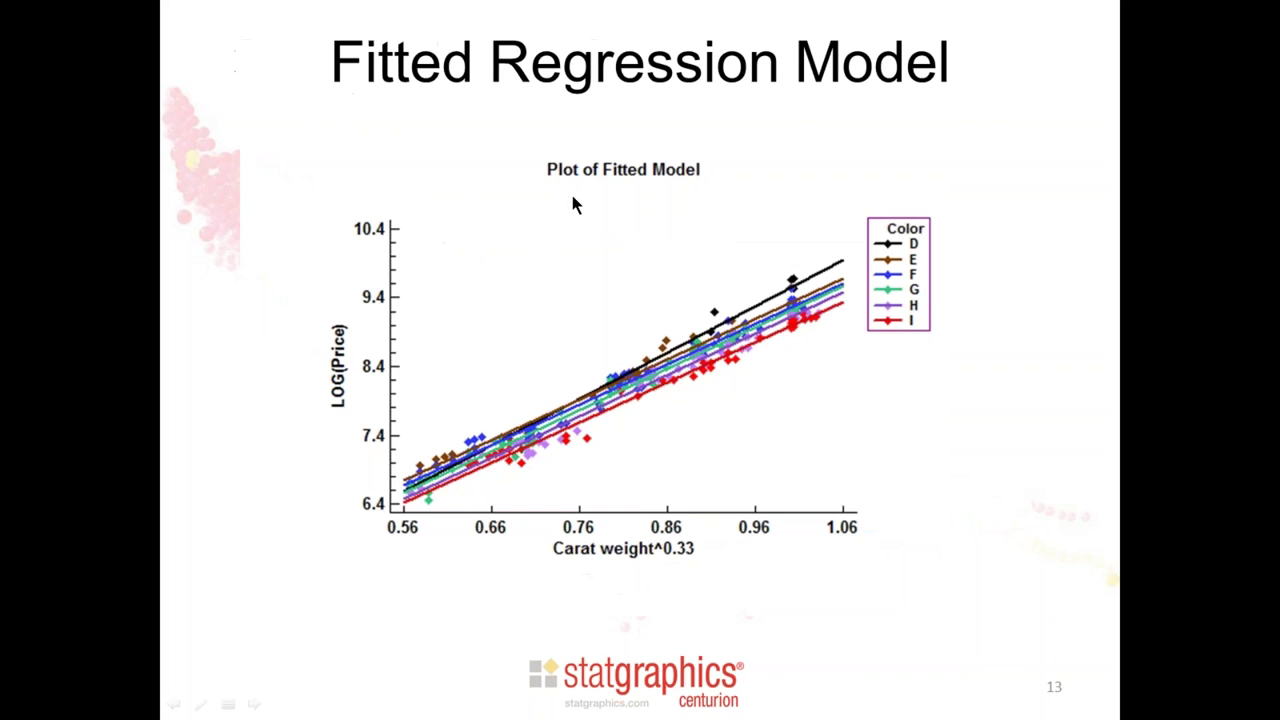
{"action": "left_click", "coordinate": [580, 196]}
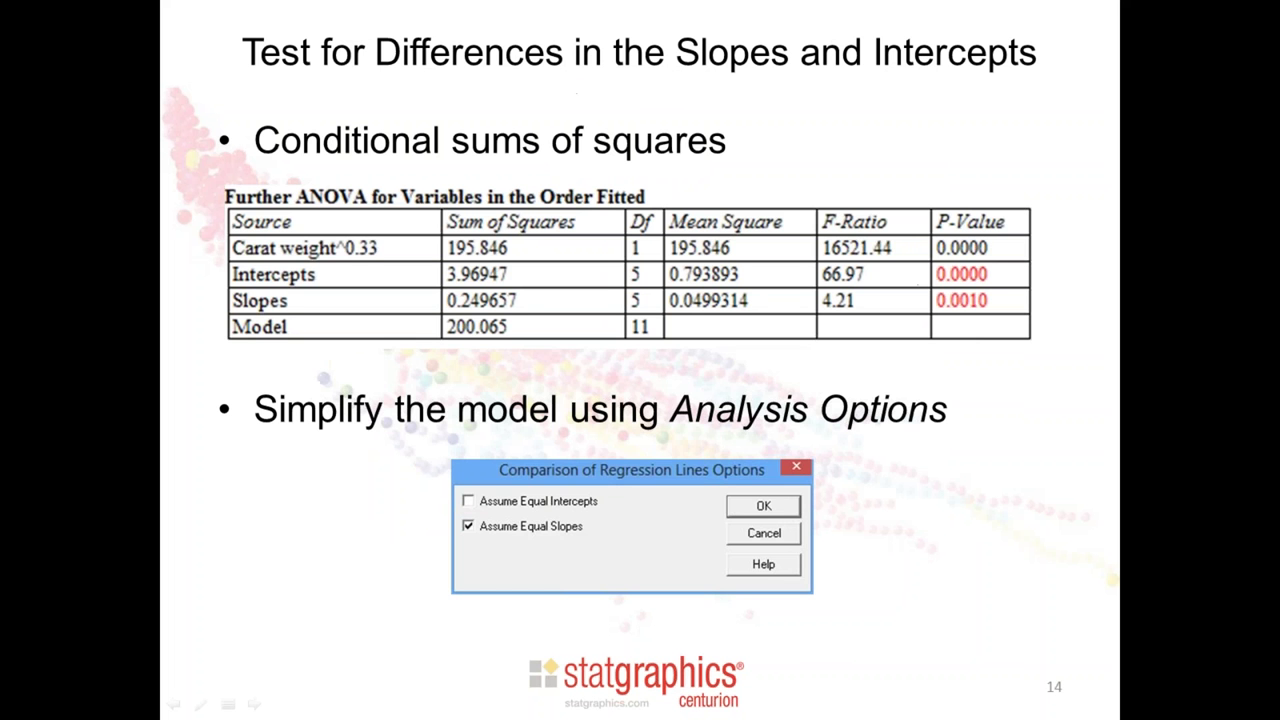
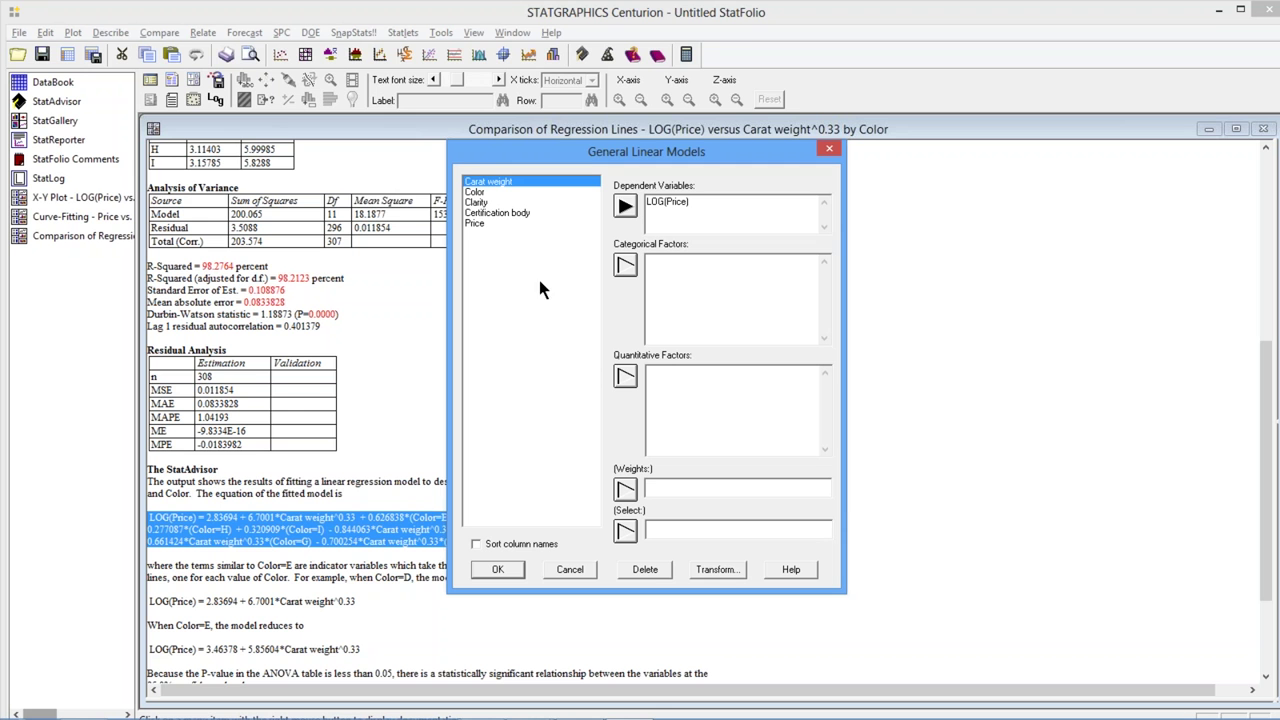
Add Carat weight^0.33 as the quantitative factor of the general linear model.
{"action": "left_click", "coordinate": [624, 377]}
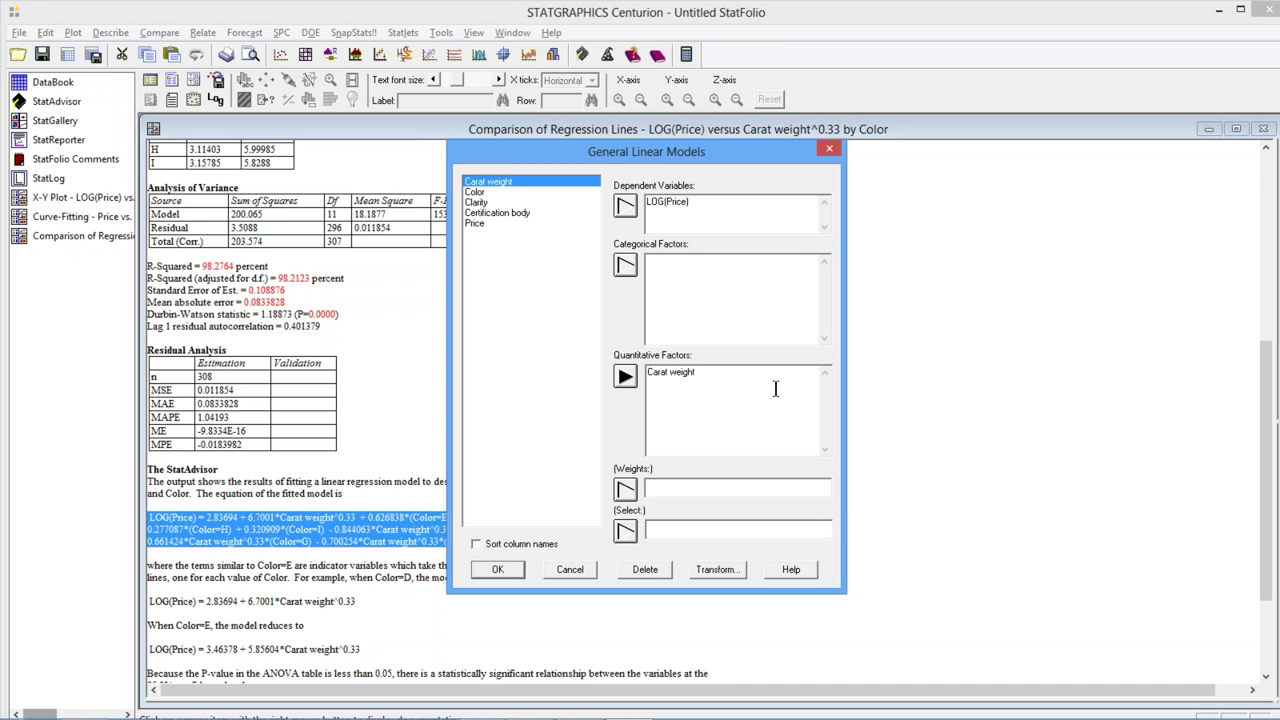
{"action": "type", "text": "^"}
{"action": "type", "text": ").33"}
{"action": "key", "text": "BackSpace"}
{"action": "key", "text": "BackSpace"}
{"action": "key", "text": "BackSpace"}
{"action": "key", "text": "BackSpace"}
{"action": "type", "text": "0.33"}
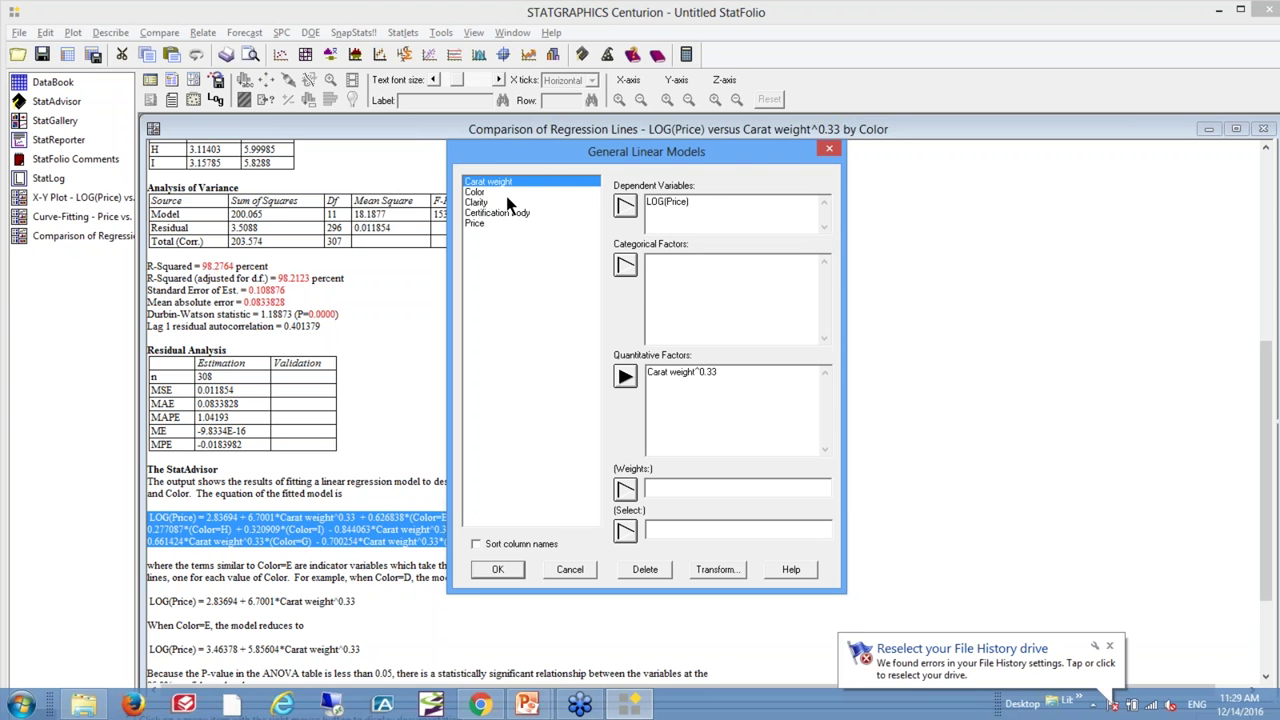
Add Color, Clarity and Certification body as categorical factors and accept the general linear model's variables.
{"action": "left_click_drag", "start_coordinate": [505, 192], "coordinate": [588, 242]}
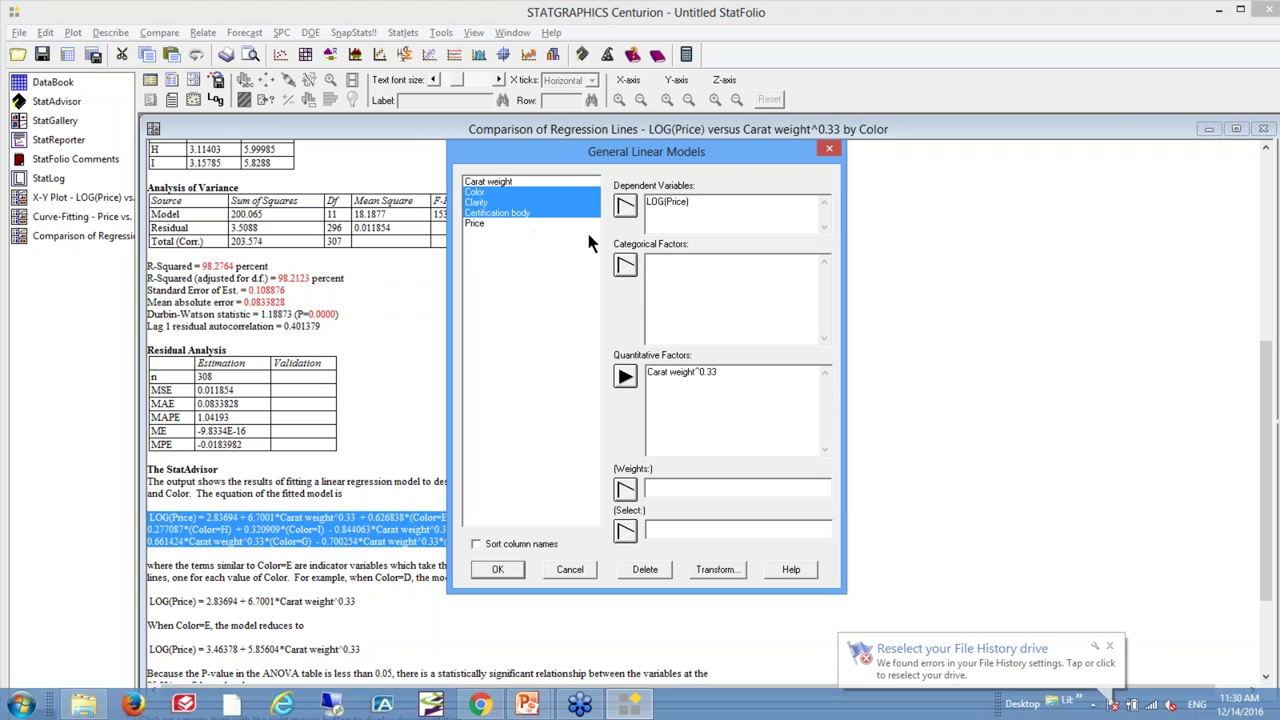
{"action": "left_click", "coordinate": [625, 264]}
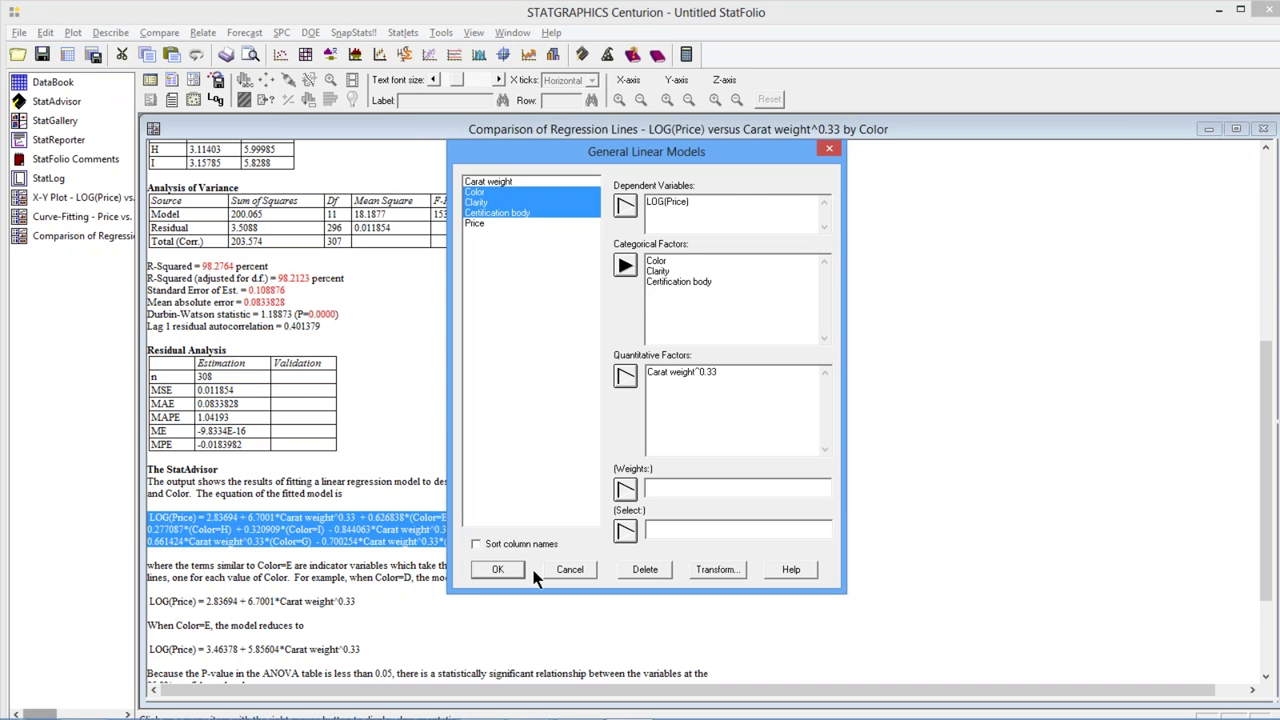
{"action": "left_click", "coordinate": [502, 571]}
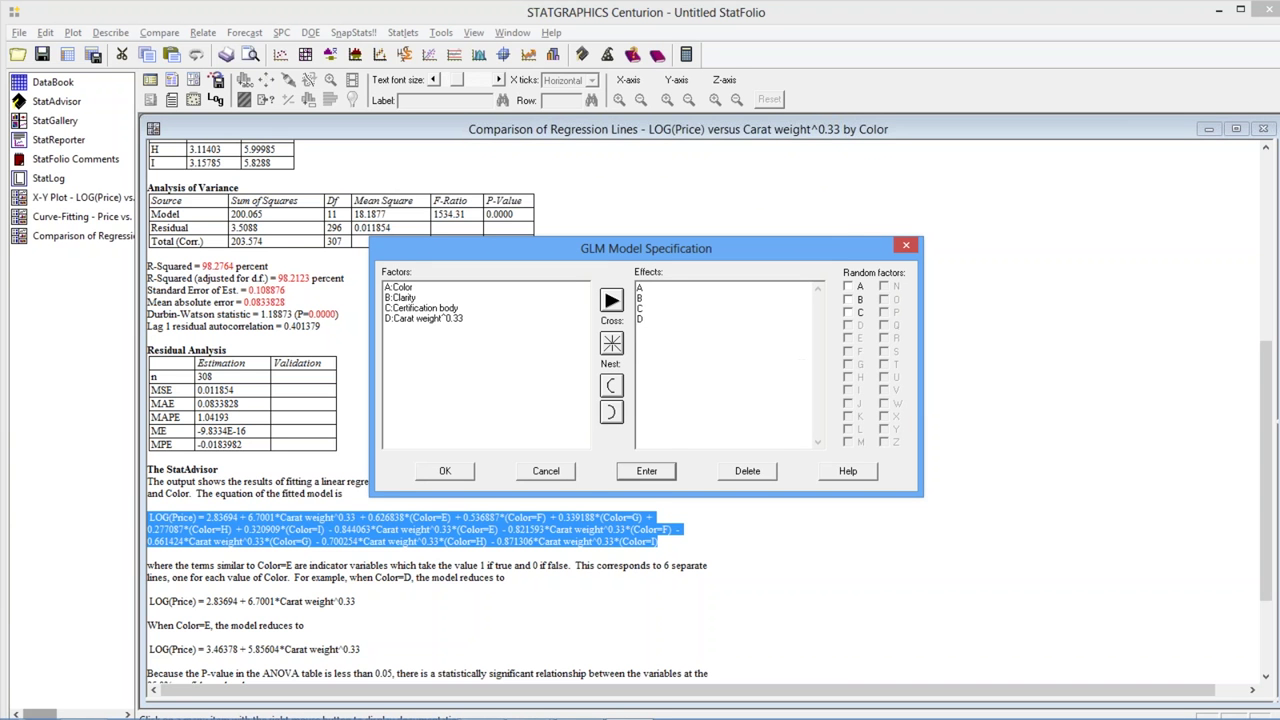
Add the interactions A*B, A*C, A*D, B*C, B*D and C*D to the effects and run the model with the Analysis Summary, Scatterplot and Means Plot.
{"action": "type", "text": "A*B "}
{"action": "type", "text": "A*C"}
{"action": "key", "text": "Return"}
{"action": "type", "text": "A*D "}
{"action": "type", "text": "B*C "}
{"action": "type", "text": "B*D "}
{"action": "type", "text": "C*D"}
{"action": "left_click", "coordinate": [447, 471]}
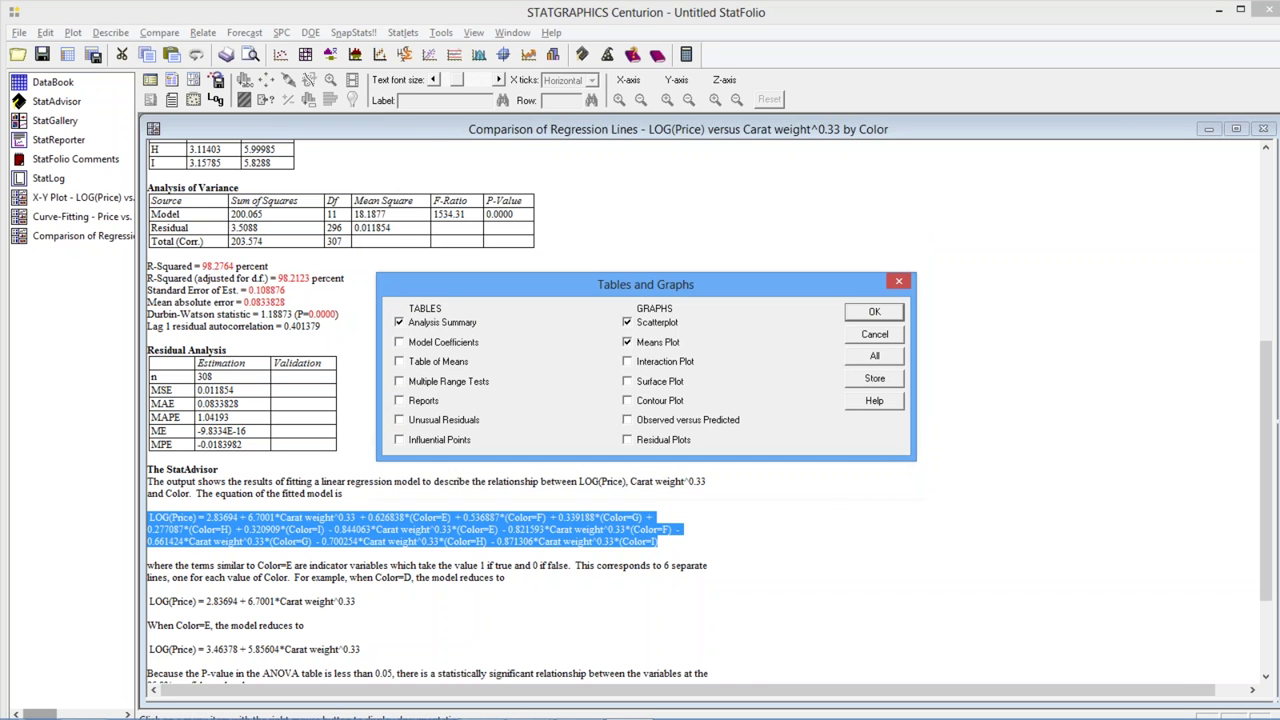
{"action": "left_click", "coordinate": [868, 313]}
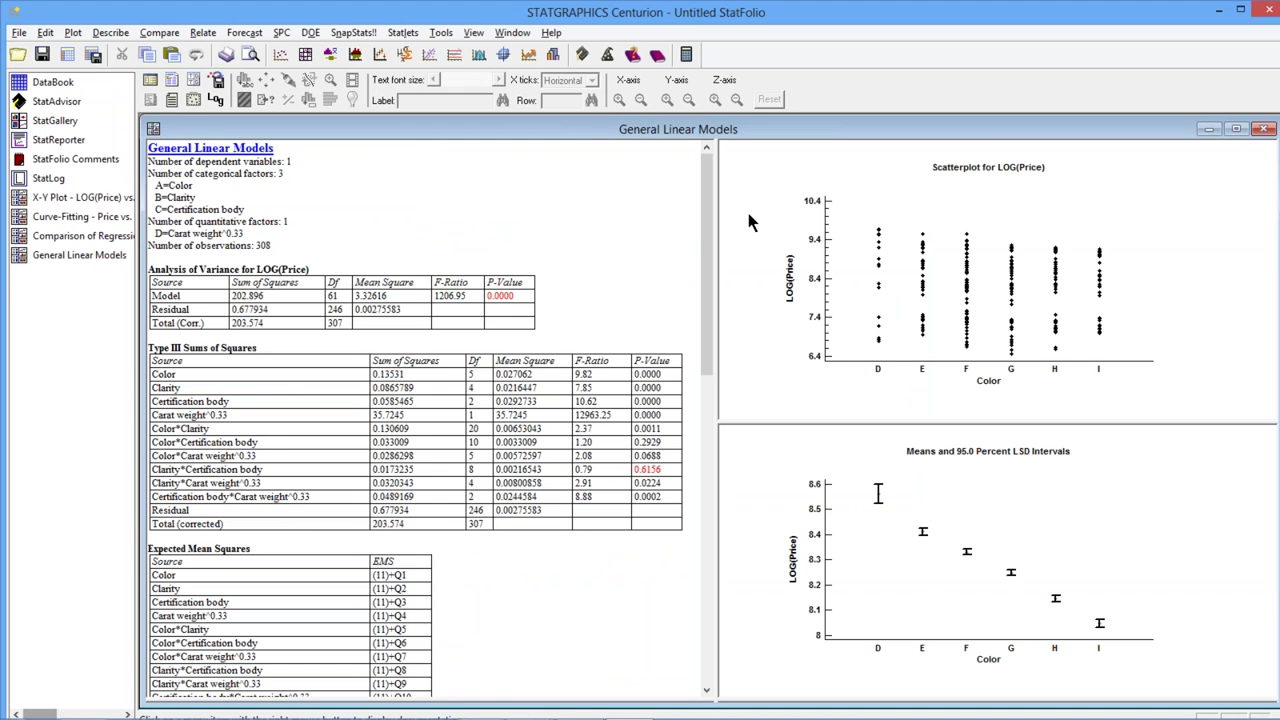
Examine the enlarged Type III Sums of Squares table, highlighting its effects and the P-value of Clarity*Certification body.
{"action": "double_click", "coordinate": [591, 298]}
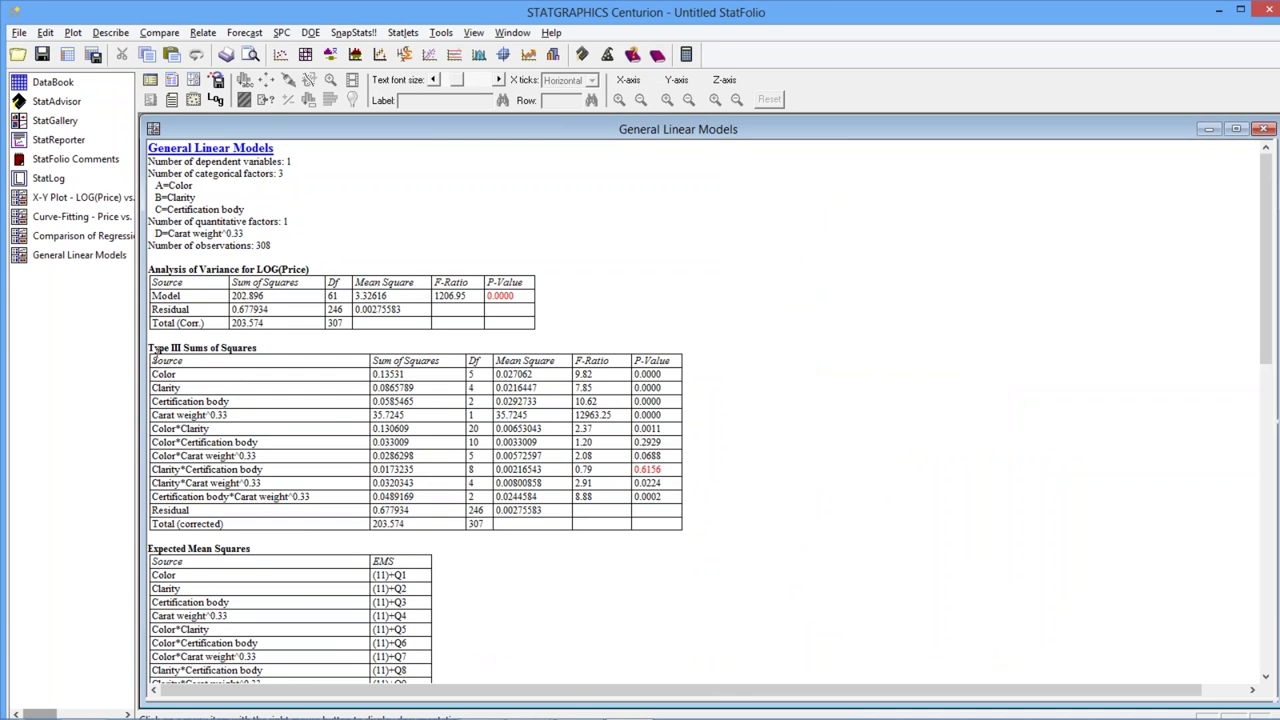
{"action": "left_click", "coordinate": [155, 362]}
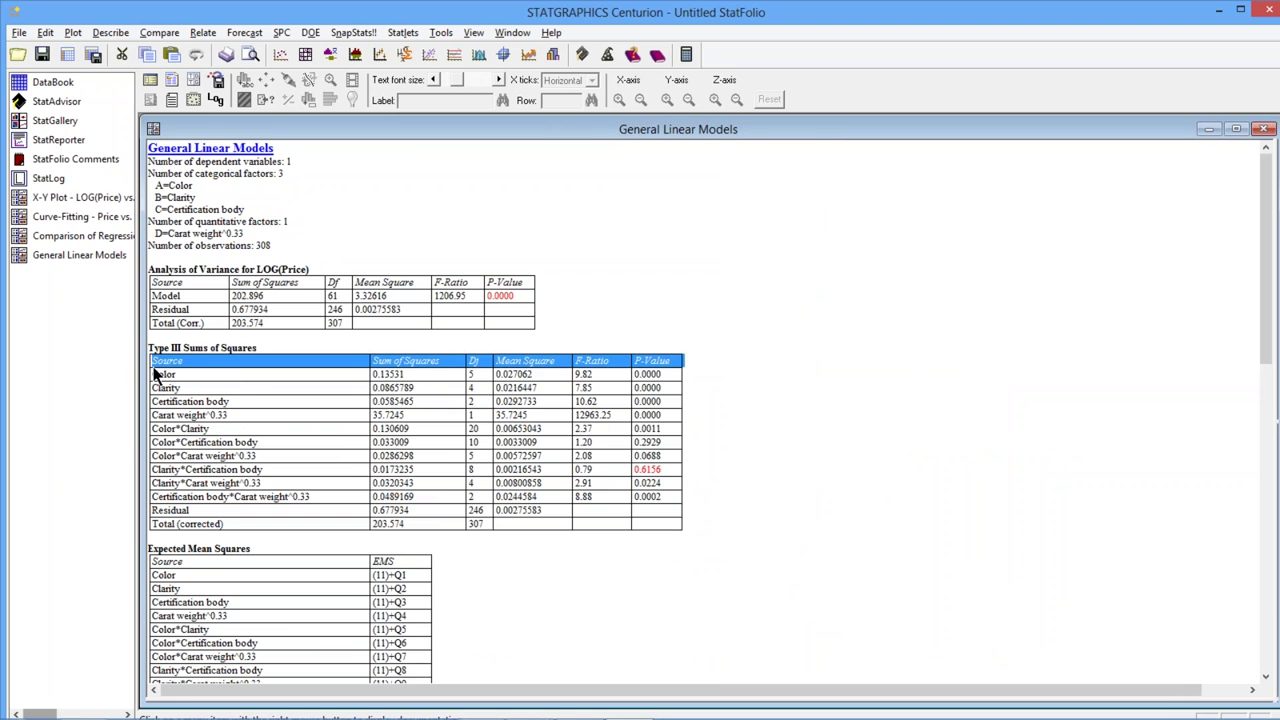
{"action": "left_click_drag", "start_coordinate": [155, 375], "coordinate": [148, 502]}
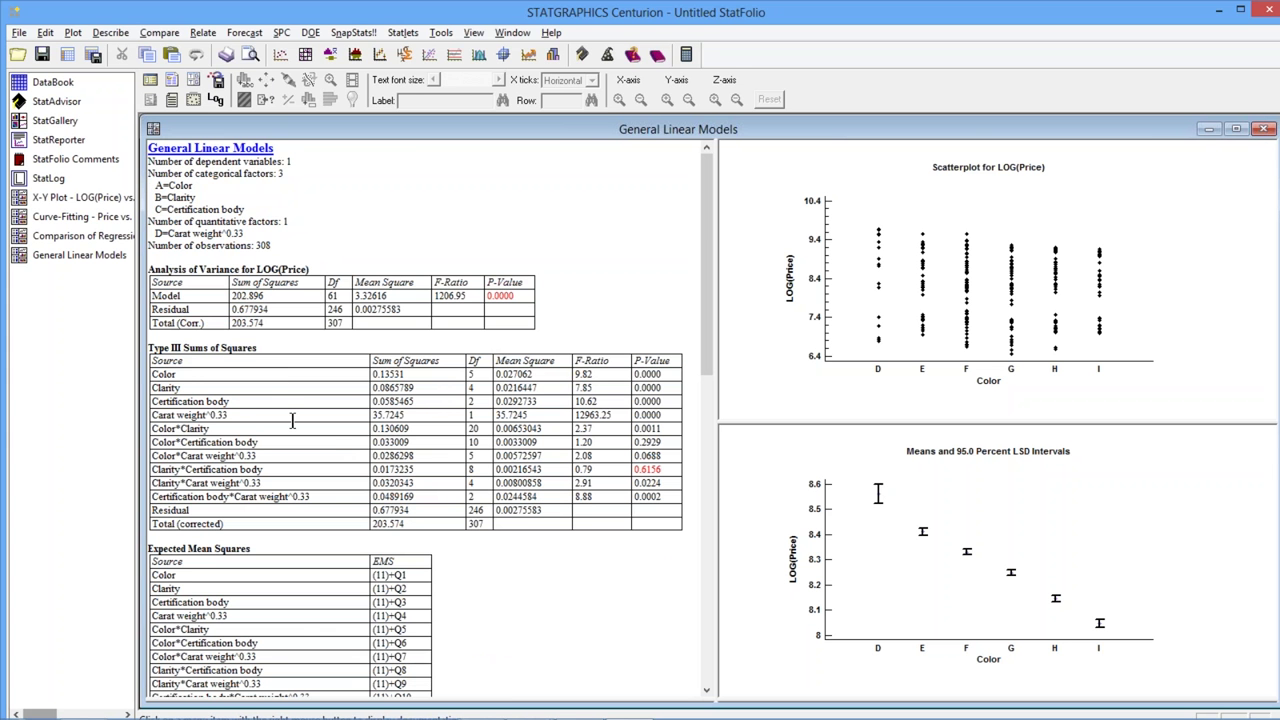
{"action": "double_click", "coordinate": [620, 286]}
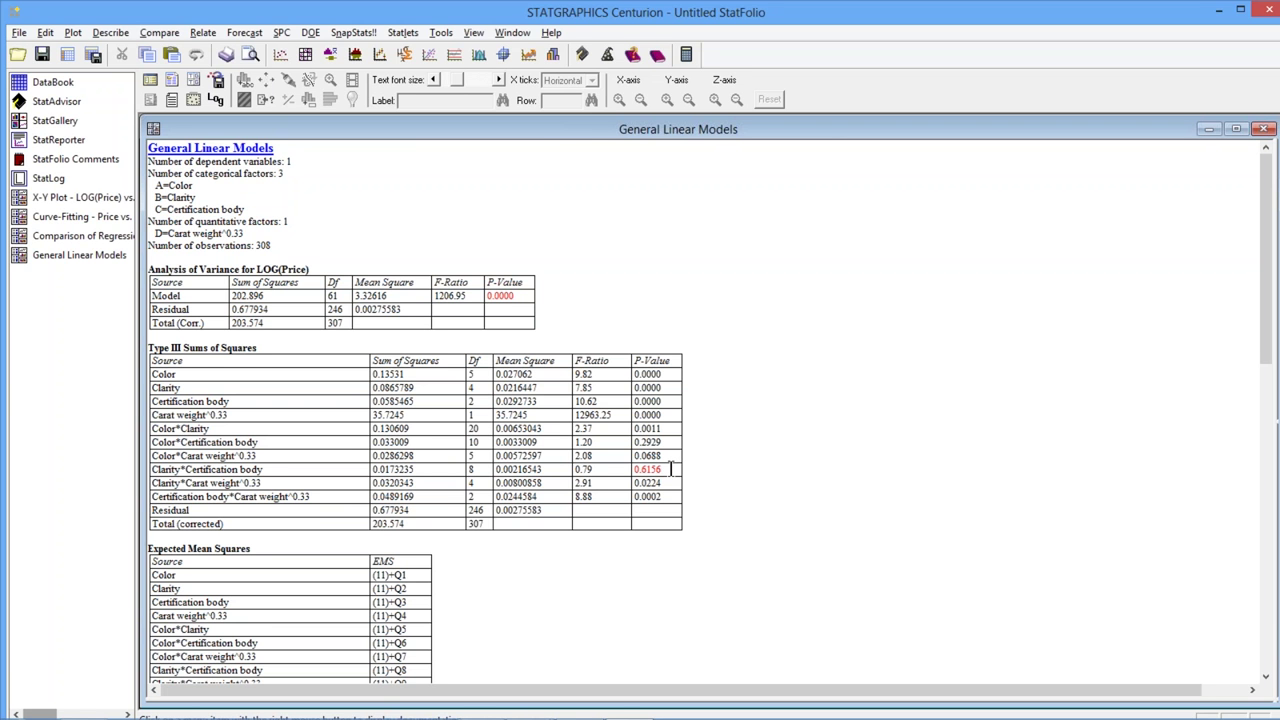
{"action": "left_click_drag", "start_coordinate": [671, 469], "coordinate": [636, 465]}
Remove the B*C interaction from the model specification, keeping the same input variables, and refit the general linear model.
{"action": "left_click", "coordinate": [149, 80]}
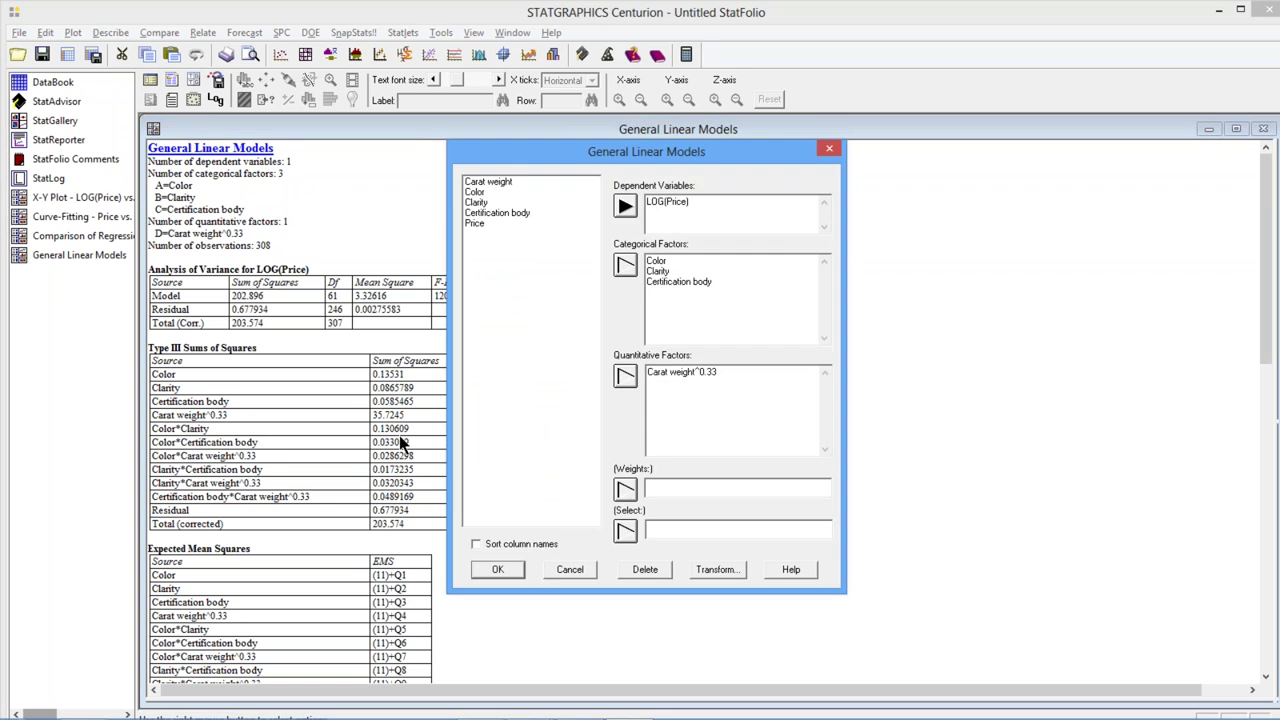
{"action": "left_click", "coordinate": [511, 566]}
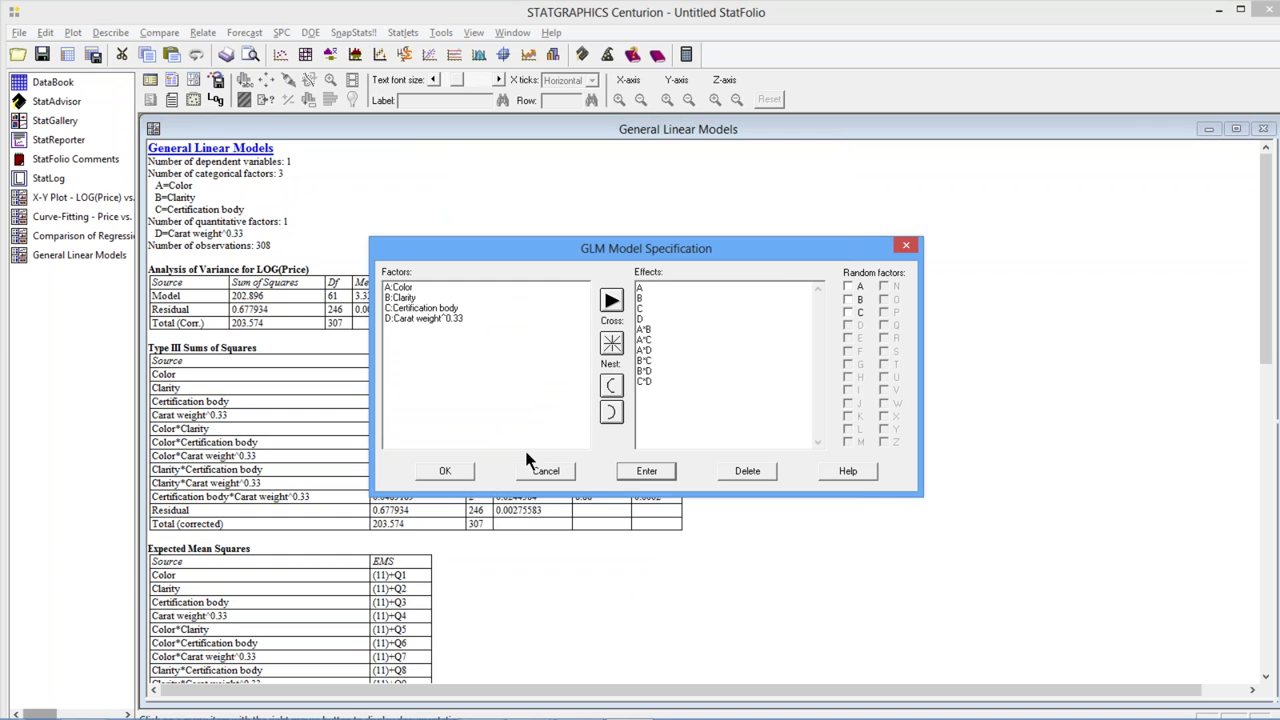
{"action": "left_click", "coordinate": [648, 360]}
{"action": "key", "text": "Delete"}
{"action": "left_click", "coordinate": [465, 472]}
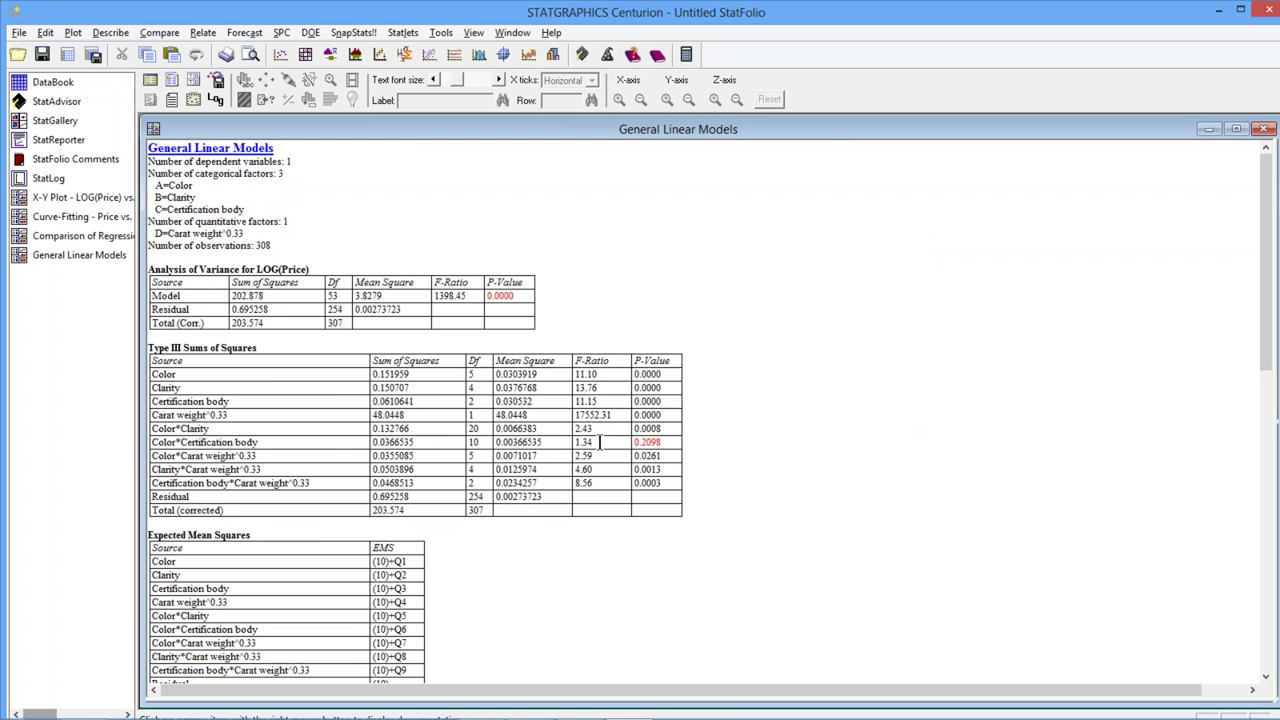
Highlight the P-value of Color*Certification body, remove the A*C interaction from the model specification and refit the general linear model.
{"action": "left_click_drag", "start_coordinate": [664, 442], "coordinate": [632, 443]}
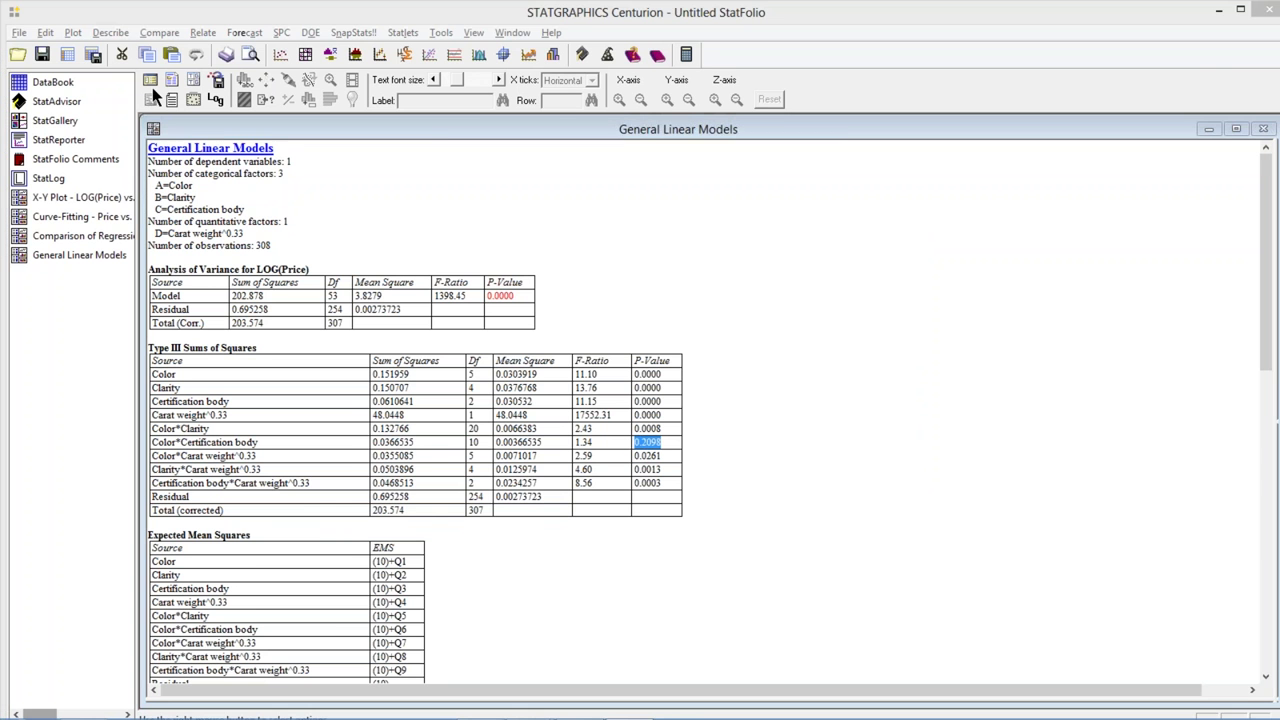
{"action": "left_click", "coordinate": [152, 87]}
{"action": "left_click", "coordinate": [504, 569]}
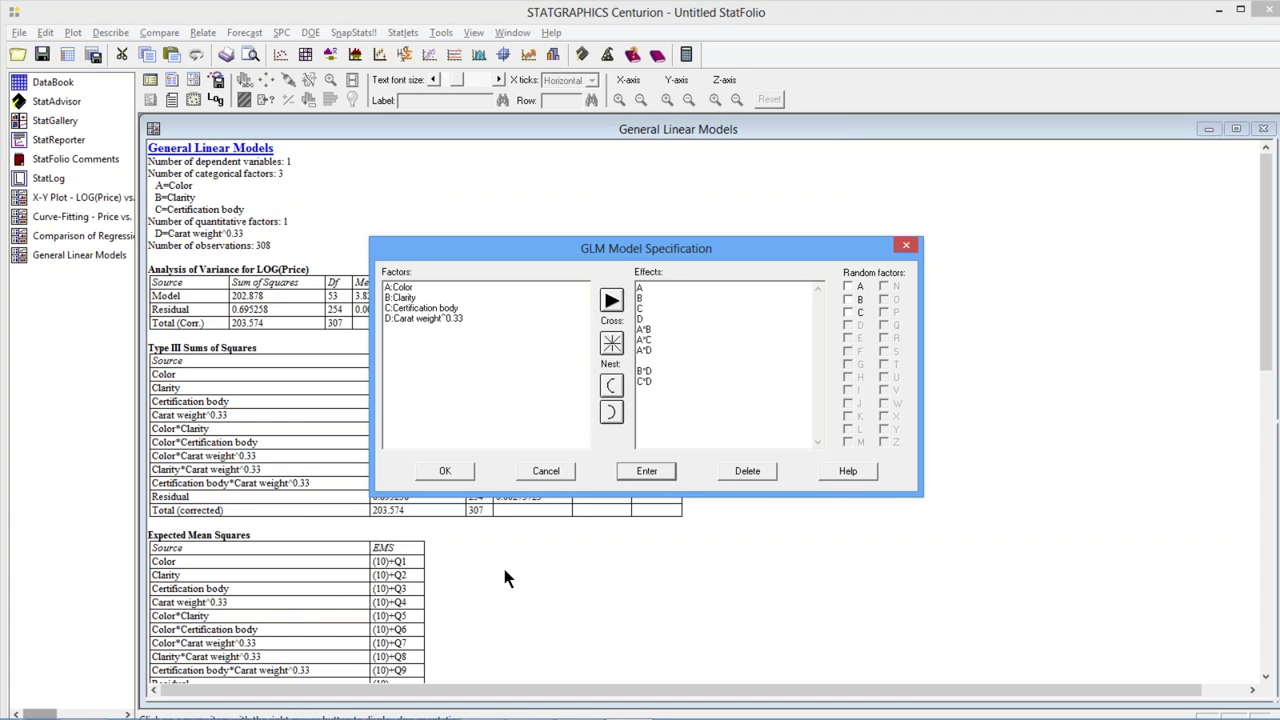
{"action": "left_click", "coordinate": [643, 340]}
{"action": "left_click", "coordinate": [455, 468]}
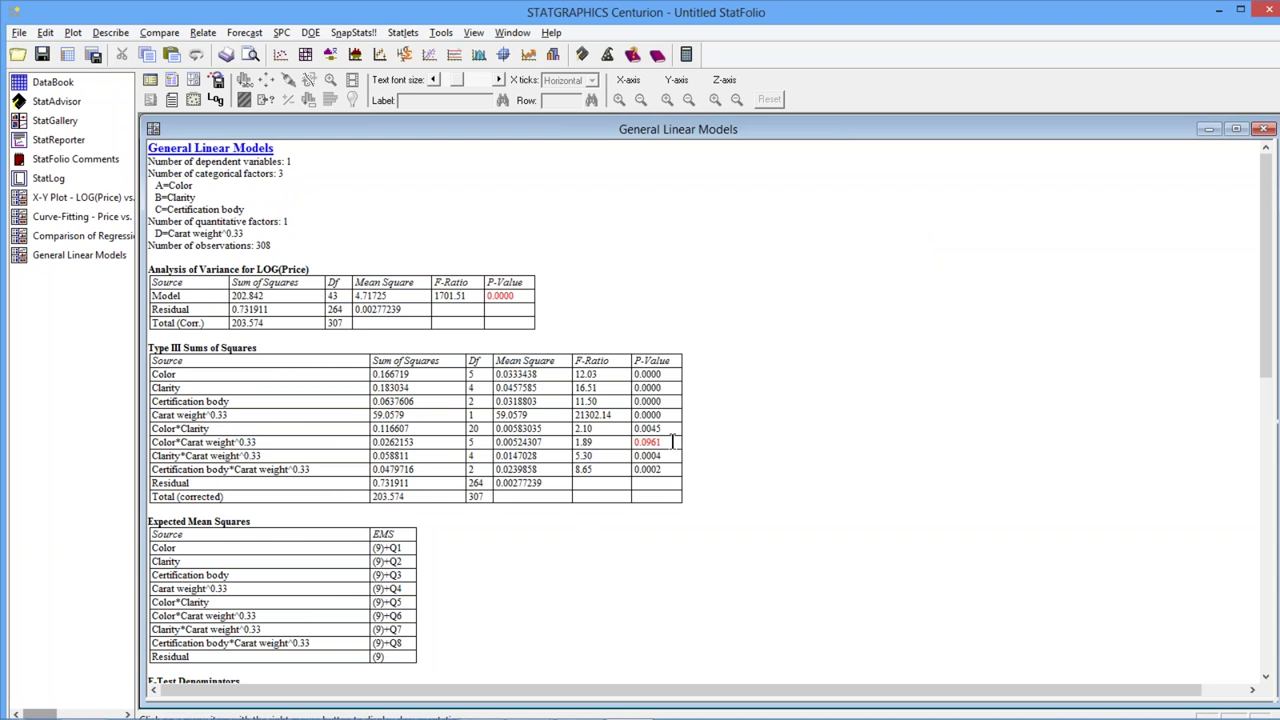
Highlight the P-value of Color*Carat weight^0.33, remove the A*D interaction from the model specification and refit the general linear model.
{"action": "left_click_drag", "start_coordinate": [675, 441], "coordinate": [638, 442]}
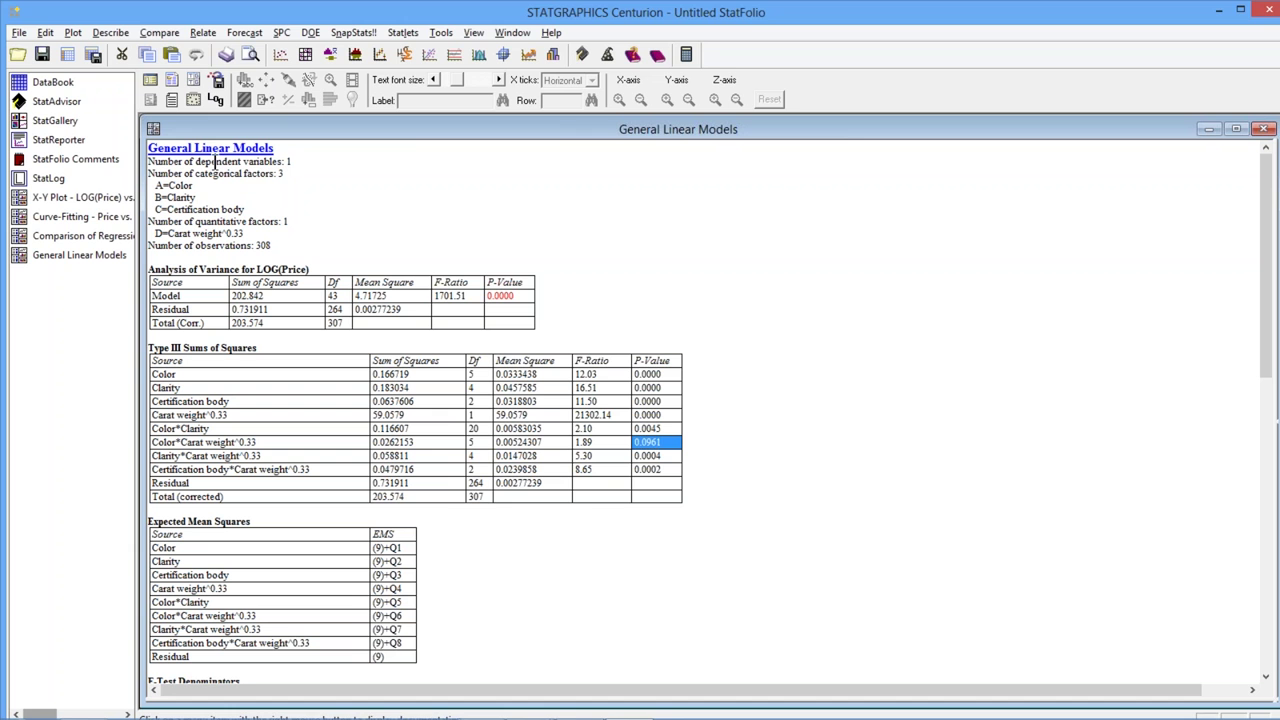
{"action": "left_click", "coordinate": [150, 79]}
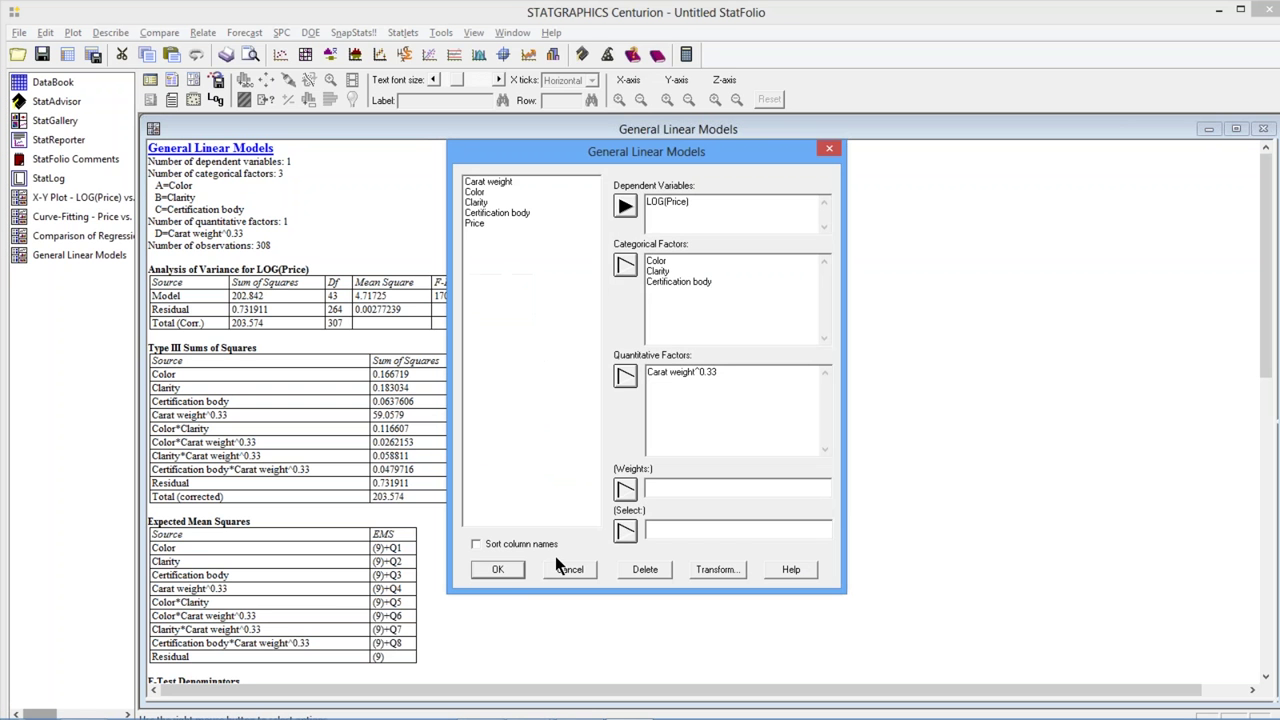
{"action": "left_click", "coordinate": [510, 568]}
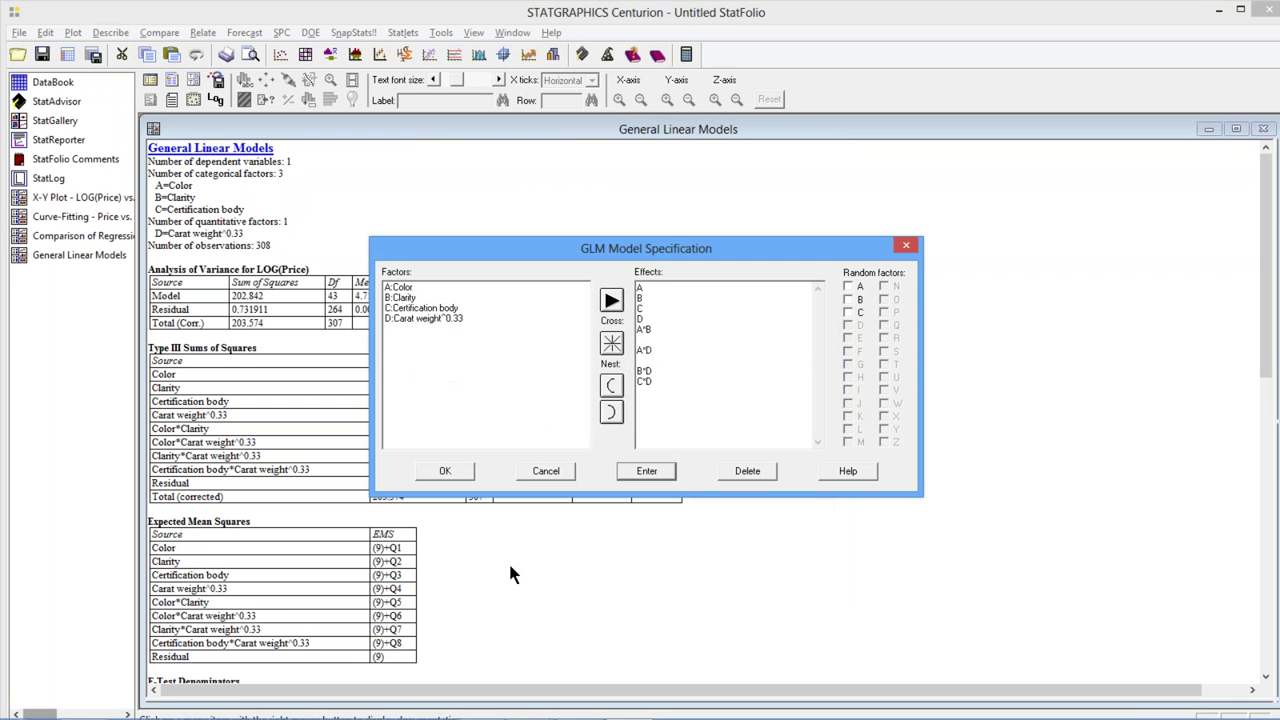
{"action": "left_click", "coordinate": [643, 350]}
{"action": "key", "text": "Delete"}
{"action": "left_click", "coordinate": [447, 470]}
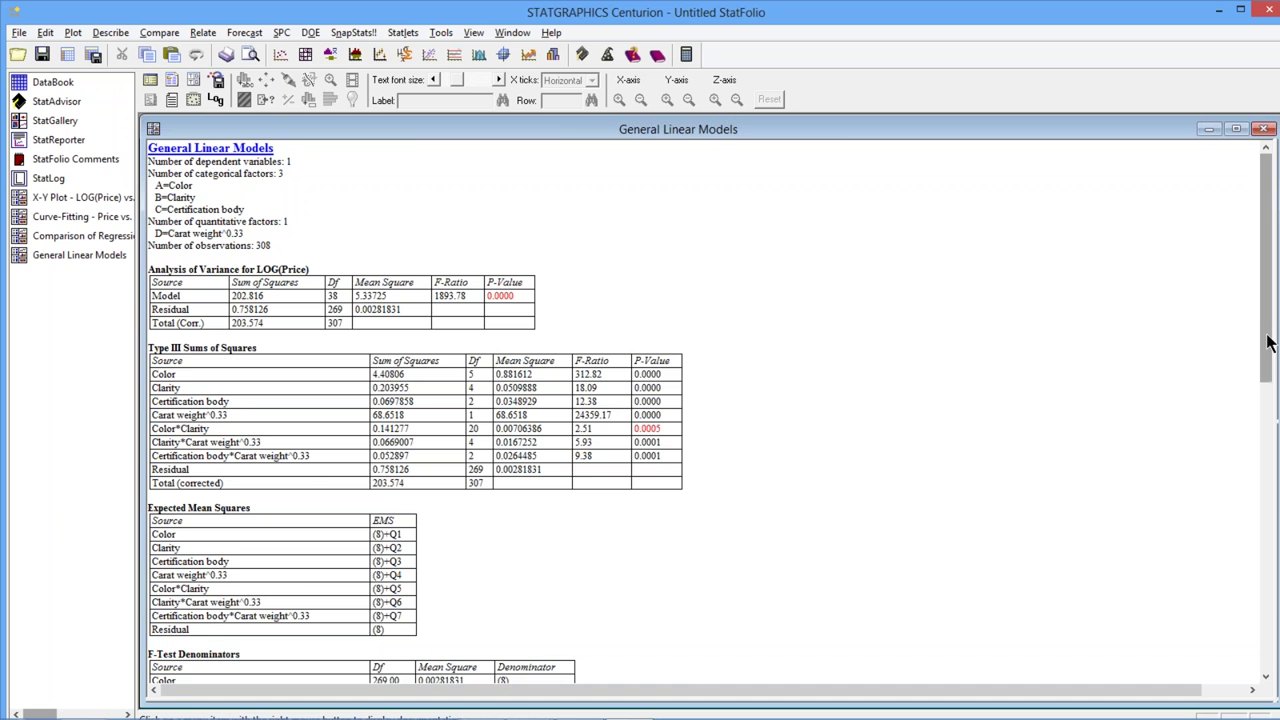
Add the Model Coefficients table to the results, view it enlarged, and return to the enlarged Analysis Summary.
{"action": "left_click_drag", "start_coordinate": [1266, 337], "coordinate": [1266, 365]}
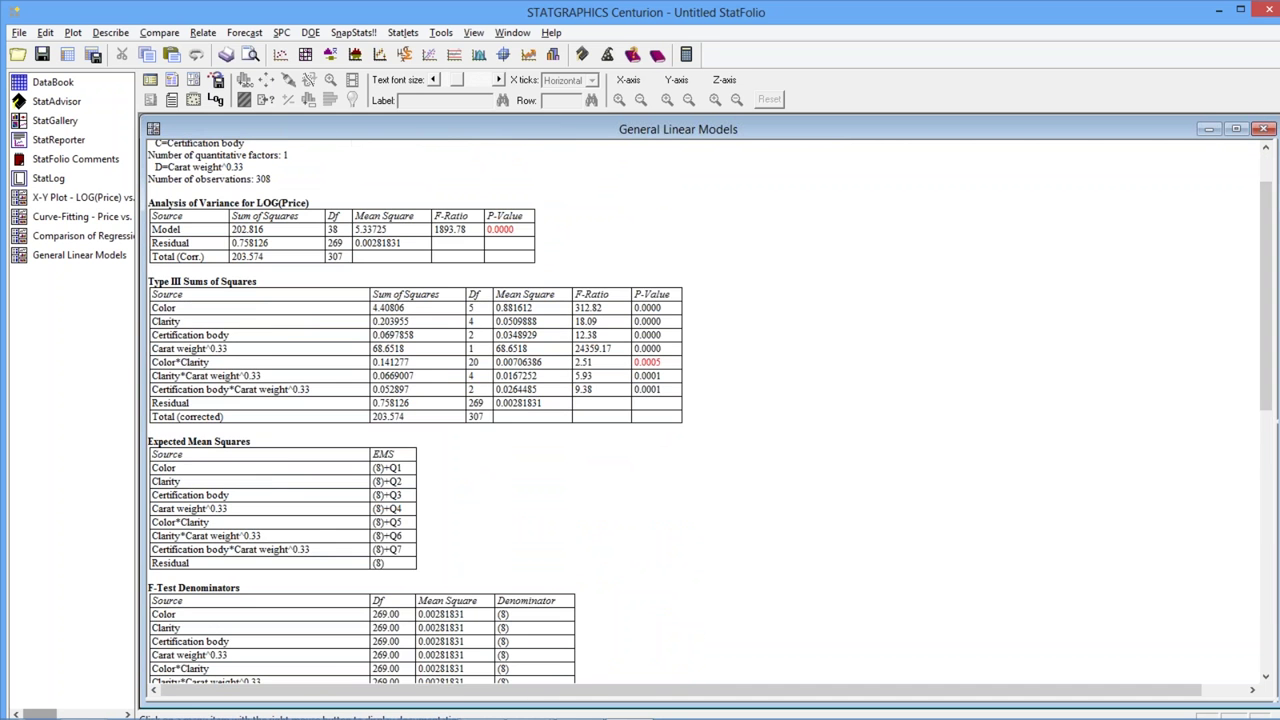
{"action": "left_click", "coordinate": [186, 84]}
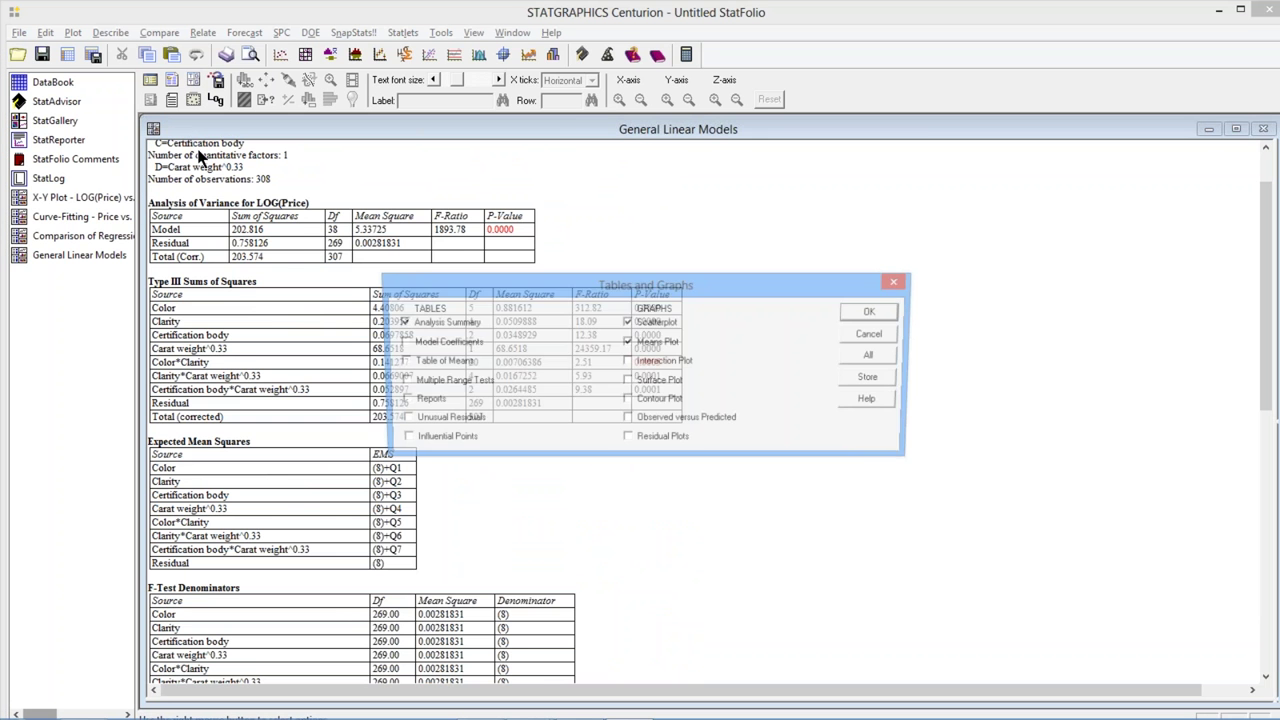
{"action": "left_click", "coordinate": [400, 342]}
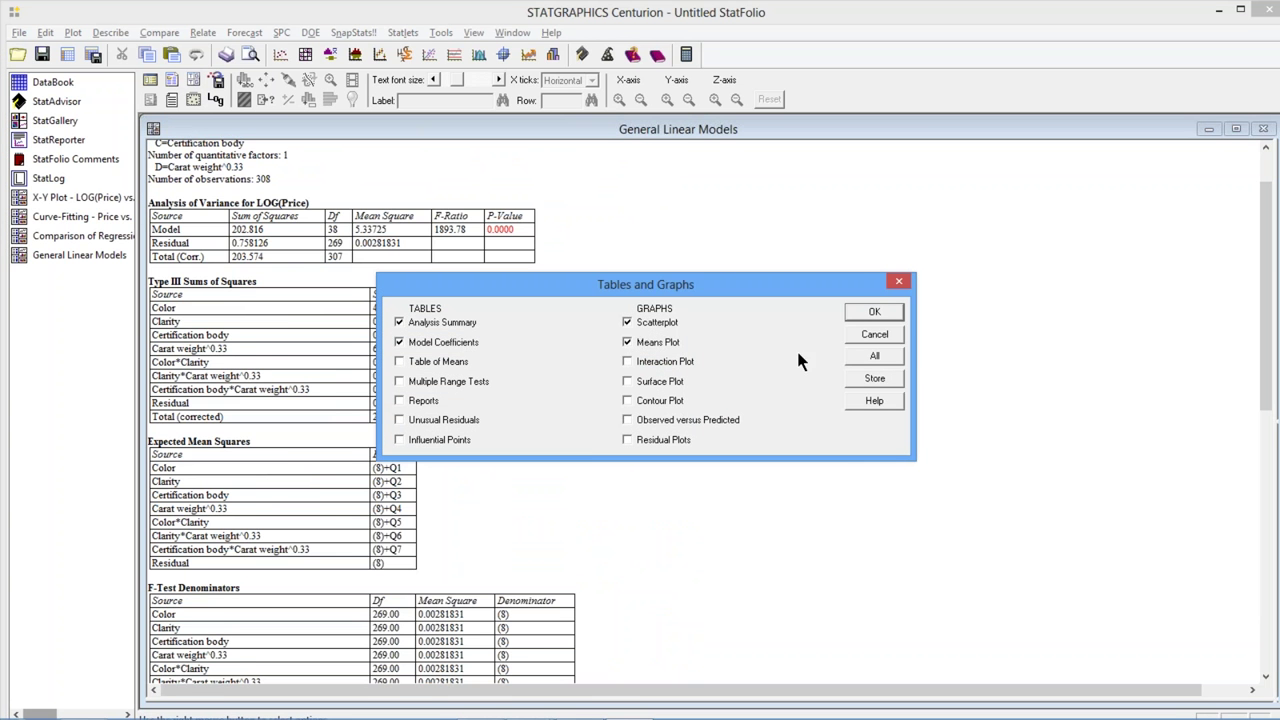
{"action": "left_click", "coordinate": [874, 312]}
{"action": "double_click", "coordinate": [552, 507]}
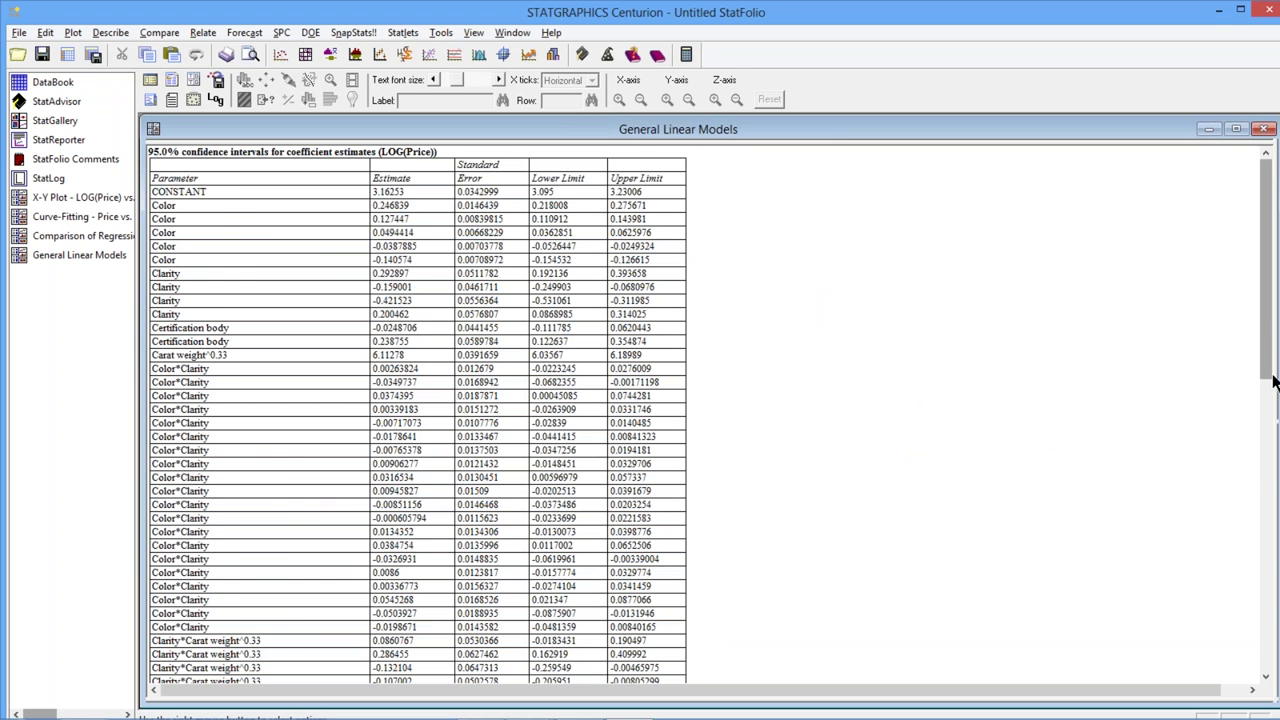
{"action": "left_click_drag", "start_coordinate": [1268, 372], "coordinate": [1268, 340]}
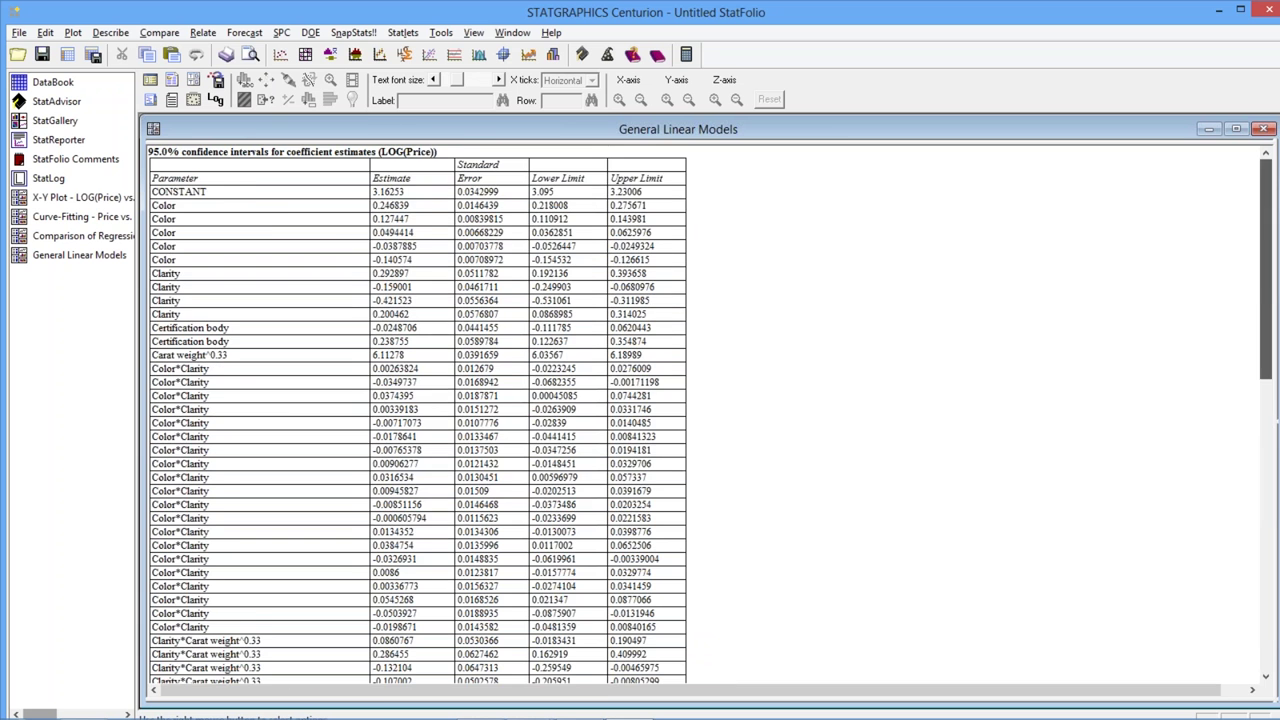
{"action": "double_click", "coordinate": [1058, 437]}
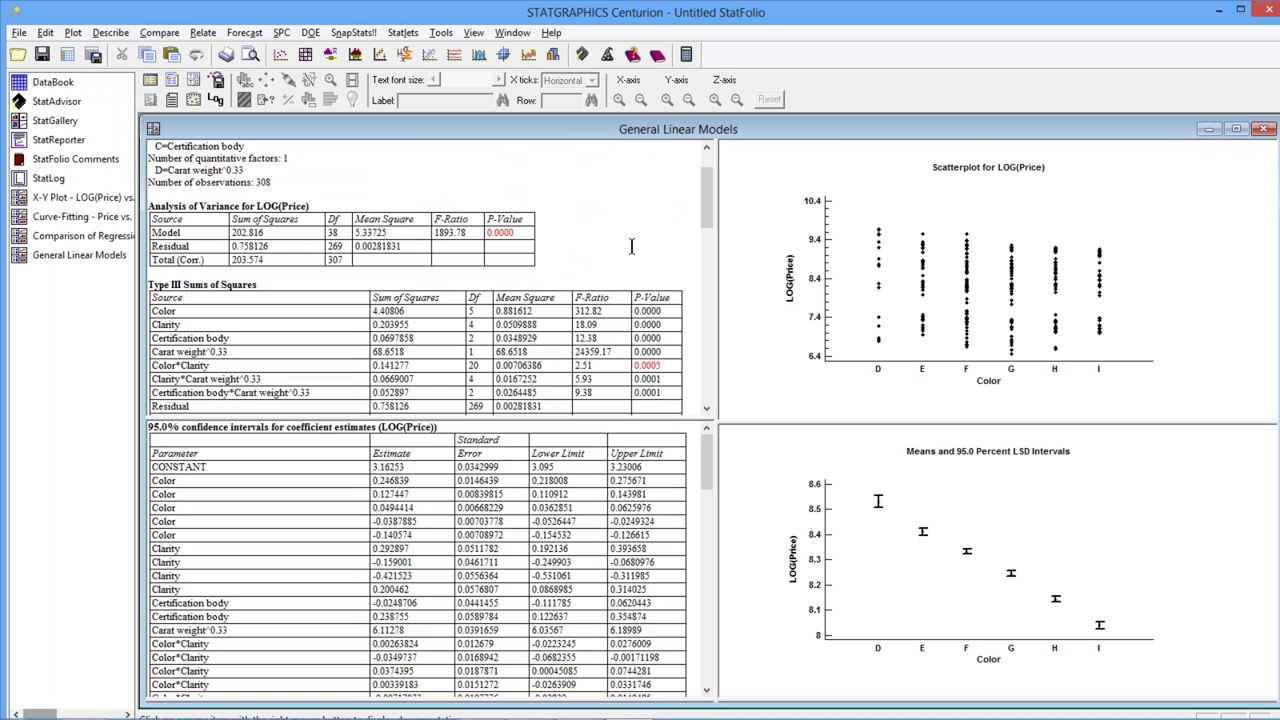
{"action": "double_click", "coordinate": [631, 246]}
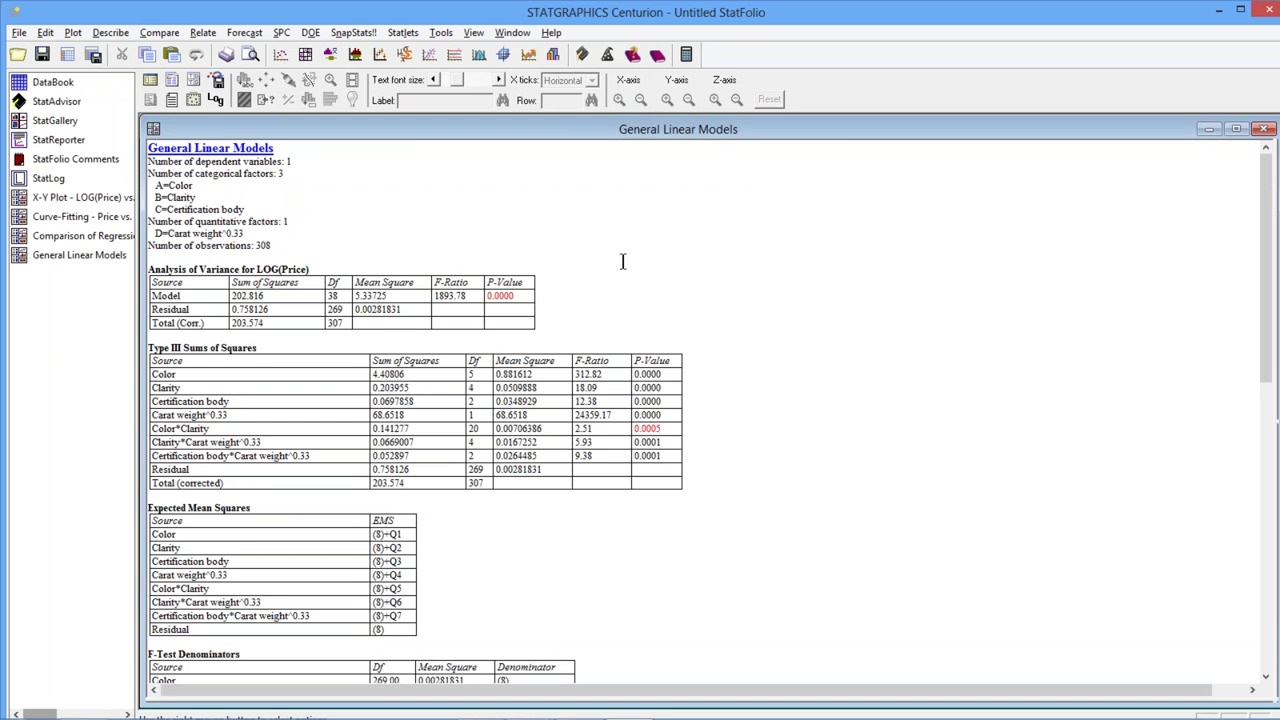
Enter a carat weight of 0.75 for a new diamond in row 309, the first empty row of the diamonds data sheet.
{"action": "left_click", "coordinate": [59, 87]}
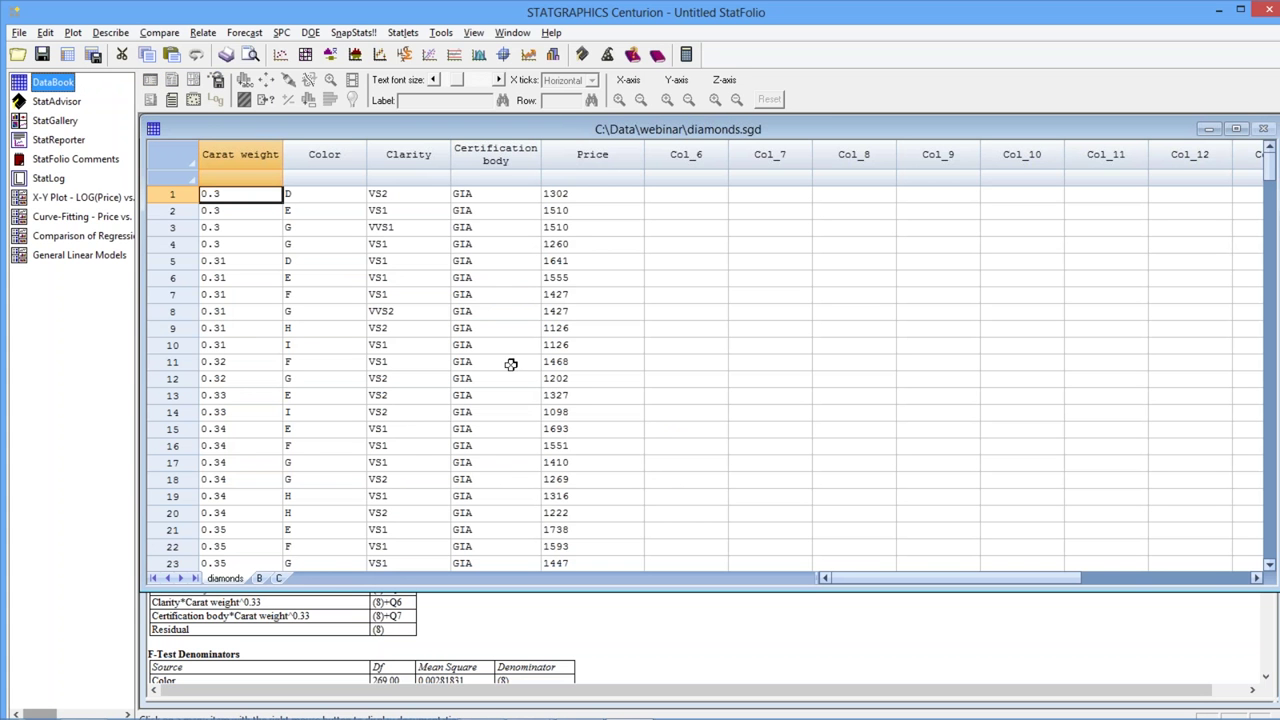
{"action": "left_click", "coordinate": [262, 344]}
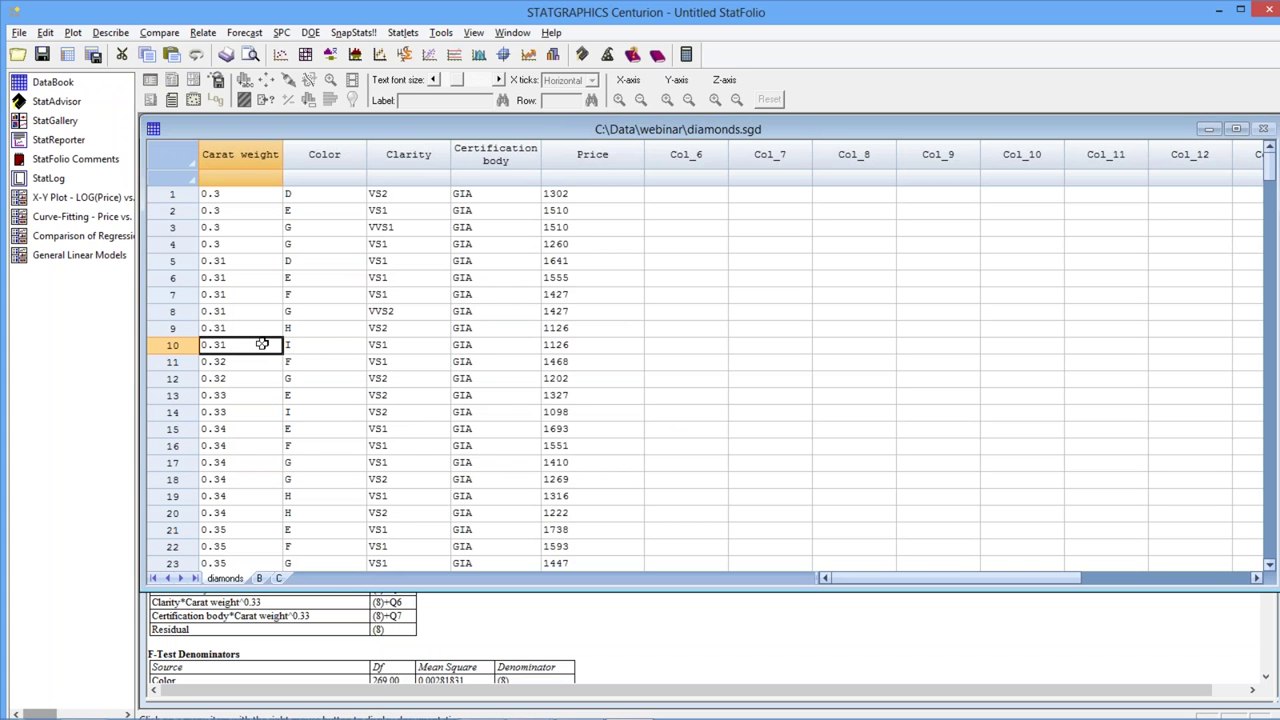
{"action": "key", "text": "Down"}
{"action": "key", "text": "Down"}
{"action": "key", "text": "Down"}
{"action": "key", "text": "Down"}
{"action": "key", "text": "Down"}
{"action": "key", "text": "Down"}
{"action": "key", "text": "Down"}
{"action": "key", "text": "Down"}
{"action": "key", "text": "Down"}
{"action": "key", "text": "Down"}
{"action": "key", "text": "Down"}
{"action": "key", "text": "Down"}
{"action": "key", "text": "Down"}
{"action": "key", "text": "Down"}
{"action": "key", "text": "Down"}
{"action": "key", "text": "Down"}
{"action": "key", "text": "Down"}
{"action": "key", "text": "Down"}
{"action": "key", "text": "Down"}
{"action": "key", "text": "Down"}
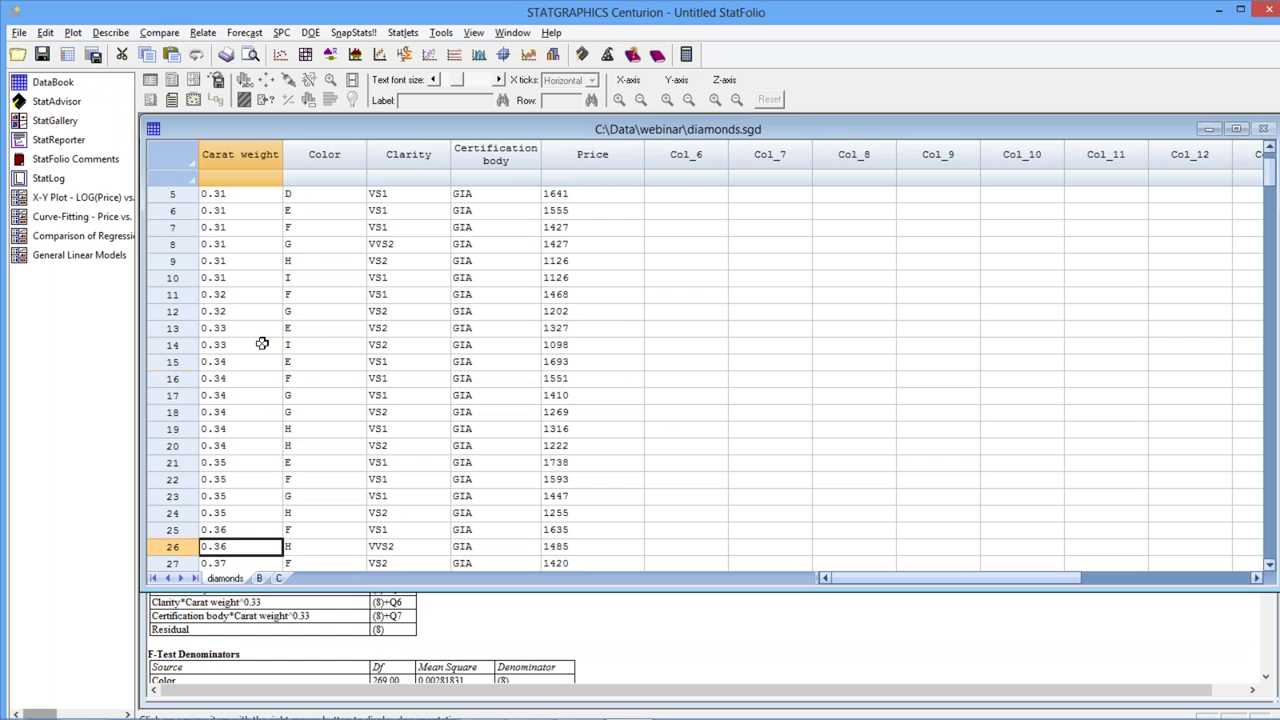
{"action": "key", "text": "Down"}
{"action": "key", "text": "Down"}
{"action": "key", "text": "Down"}
{"action": "key", "text": "Down"}
{"action": "key", "text": "Down"}
{"action": "key", "text": "Down"}
{"action": "key", "text": "Down"}
{"action": "key", "text": "Down"}
{"action": "key", "text": "Down"}
{"action": "key", "text": "Down"}
{"action": "key", "text": "Down"}
{"action": "key", "text": "Down"}
{"action": "key", "text": "Down"}
{"action": "key", "text": "Down"}
{"action": "key", "text": "Down"}
{"action": "key", "text": "Down"}
{"action": "key", "text": "Down"}
{"action": "key", "text": "Down"}
{"action": "key", "text": "Down"}
{"action": "key", "text": "Down"}
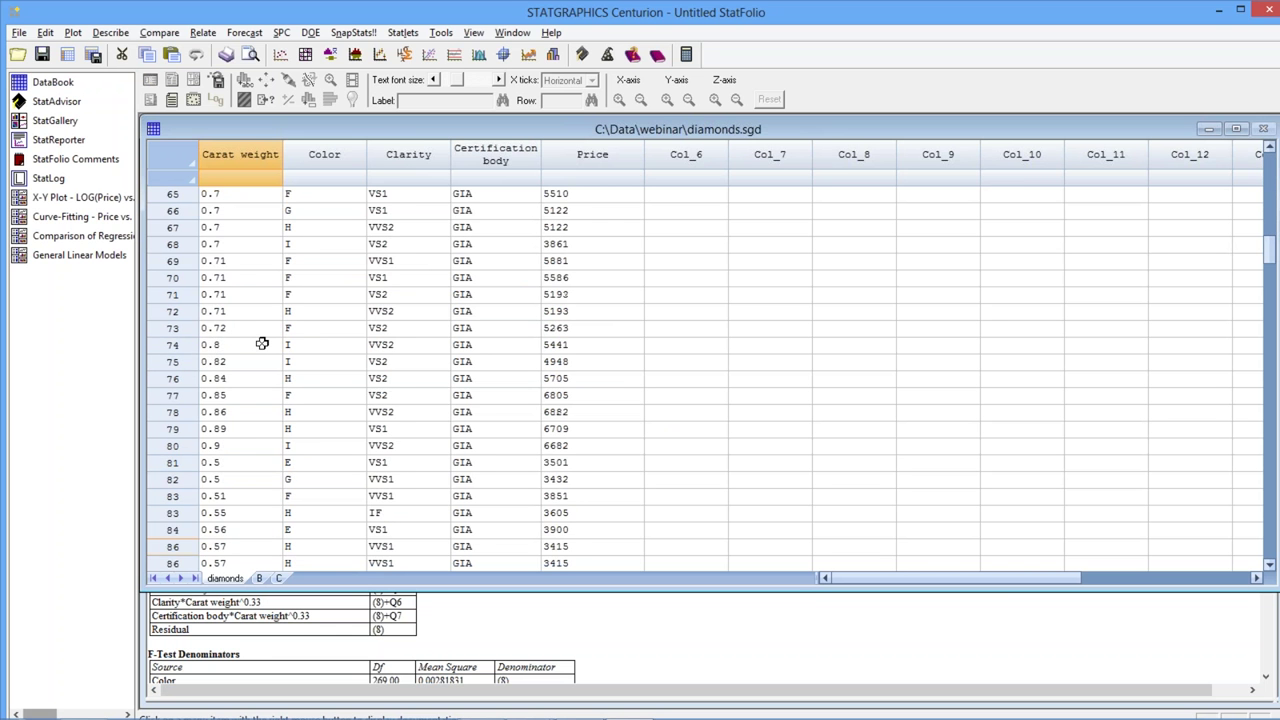
{"action": "key", "text": "Down"}
{"action": "key", "text": "Down"}
{"action": "key", "text": "Down"}
{"action": "key", "text": "Down"}
{"action": "key", "text": "Down"}
{"action": "key", "text": "Down"}
{"action": "key", "text": "Down"}
{"action": "key", "text": "Down"}
{"action": "key", "text": "Down"}
{"action": "key", "text": "Down"}
{"action": "key", "text": "Down"}
{"action": "key", "text": "Down"}
{"action": "key", "text": "Down"}
{"action": "key", "text": "Down"}
{"action": "key", "text": "Down"}
{"action": "key", "text": "Down"}
{"action": "key", "text": "Down"}
{"action": "key", "text": "Down"}
{"action": "key", "text": "Down"}
{"action": "key", "text": "Down"}
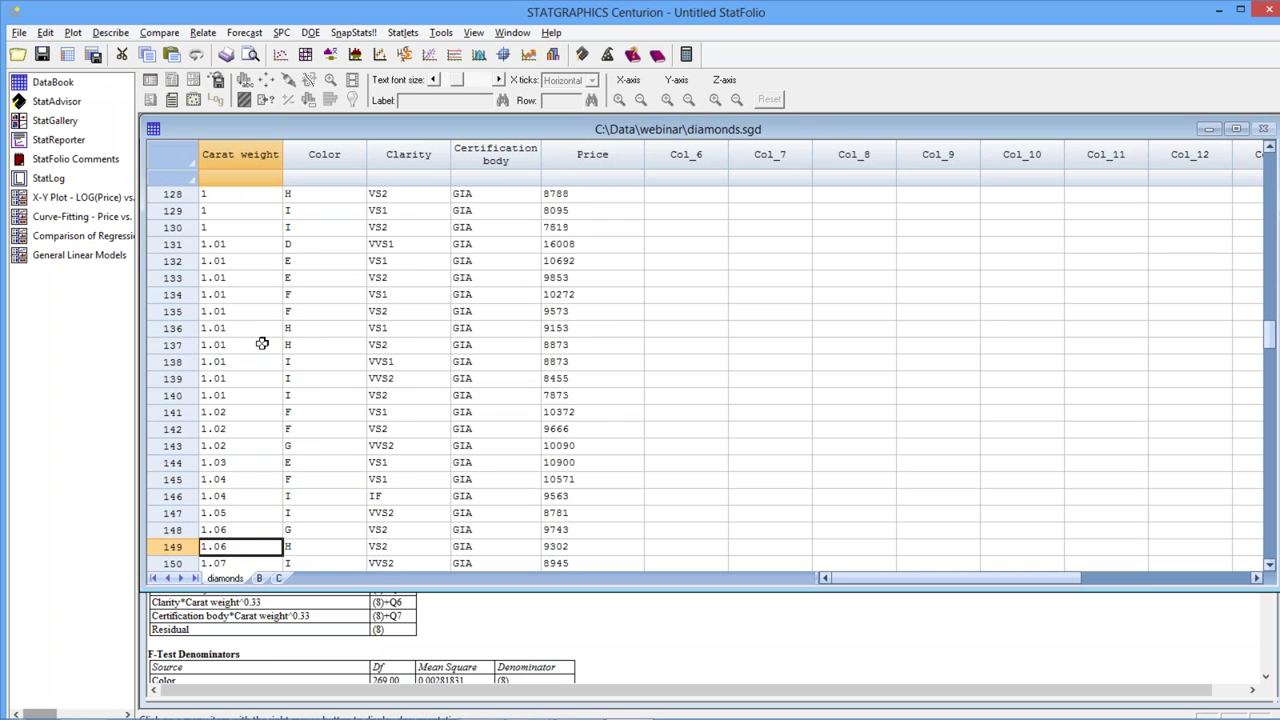
{"action": "key", "text": "Down"}
{"action": "key", "text": "Down"}
{"action": "key", "text": "Down"}
{"action": "key", "text": "Down"}
{"action": "key", "text": "Down"}
{"action": "key", "text": "Down"}
{"action": "key", "text": "Down"}
{"action": "key", "text": "Down"}
{"action": "key", "text": "Down"}
{"action": "key", "text": "Down"}
{"action": "key", "text": "Down"}
{"action": "key", "text": "Down"}
{"action": "key", "text": "Down"}
{"action": "key", "text": "Down"}
{"action": "key", "text": "Down"}
{"action": "key", "text": "Down"}
{"action": "key", "text": "Down"}
{"action": "key", "text": "Down"}
{"action": "key", "text": "Down"}
{"action": "key", "text": "Down"}
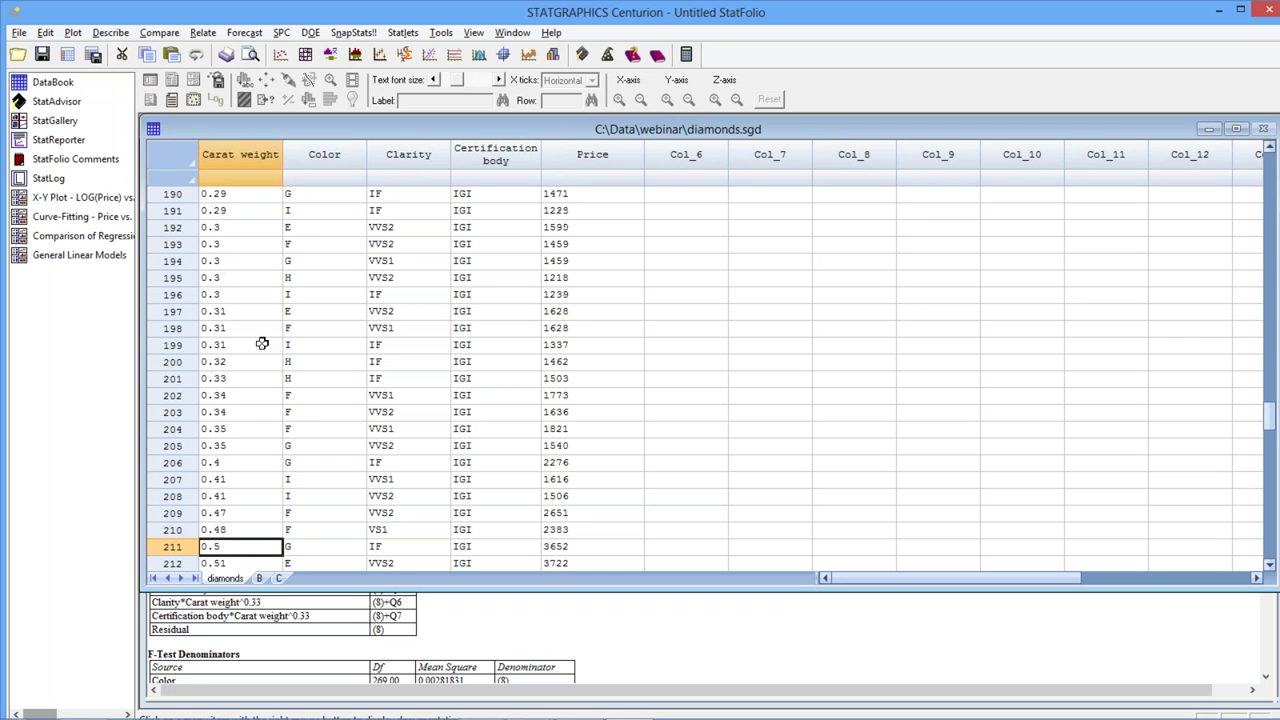
{"action": "key", "text": "Down"}
{"action": "key", "text": "Down"}
{"action": "key", "text": "Down"}
{"action": "key", "text": "Down"}
{"action": "key", "text": "Down"}
{"action": "key", "text": "Down"}
{"action": "key", "text": "Down"}
{"action": "key", "text": "Down"}
{"action": "key", "text": "Down"}
{"action": "key", "text": "Down"}
{"action": "key", "text": "Down"}
{"action": "key", "text": "Down"}
{"action": "key", "text": "Down"}
{"action": "key", "text": "Down"}
{"action": "key", "text": "Down"}
{"action": "key", "text": "Down"}
{"action": "key", "text": "Down"}
{"action": "key", "text": "Down"}
{"action": "key", "text": "Down"}
{"action": "key", "text": "Down"}
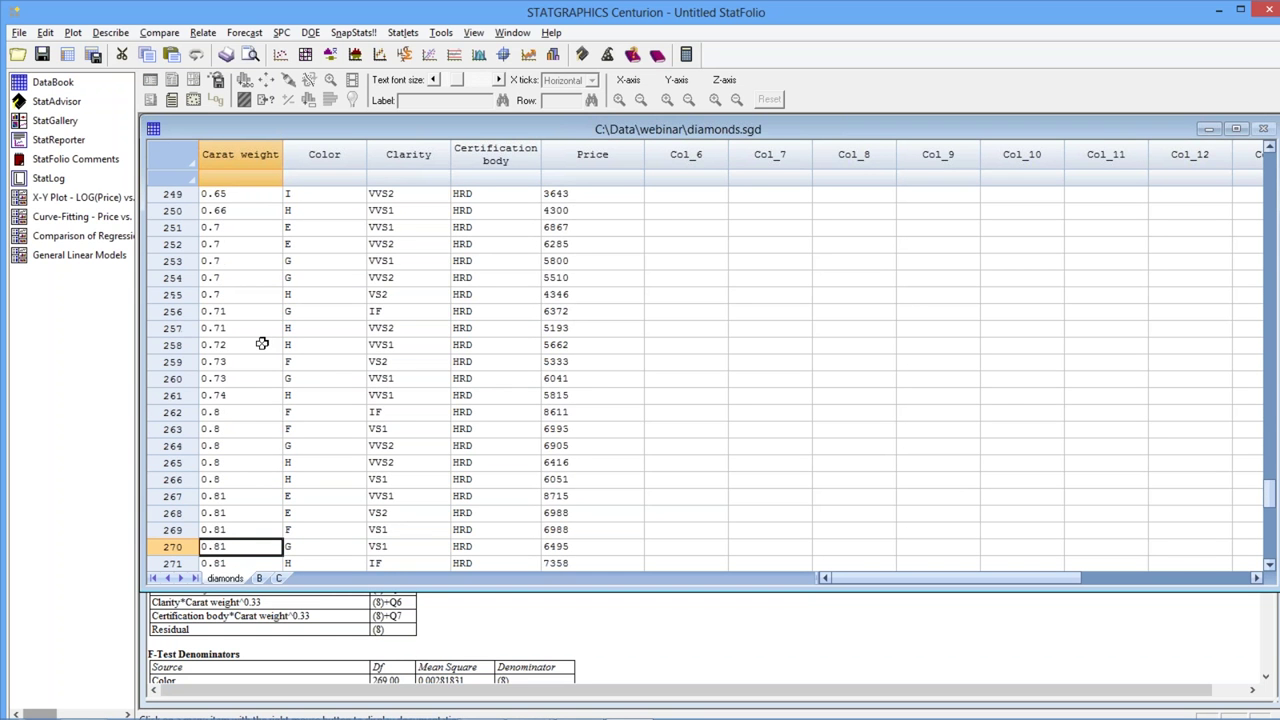
{"action": "key", "text": "Down"}
{"action": "key", "text": "Down"}
{"action": "key", "text": "Down"}
{"action": "key", "text": "Down"}
{"action": "key", "text": "Down"}
{"action": "key", "text": "Down"}
{"action": "key", "text": "Down"}
{"action": "key", "text": "Down"}
{"action": "key", "text": "Down"}
{"action": "key", "text": "Down"}
{"action": "key", "text": "Down"}
{"action": "key", "text": "Down"}
{"action": "key", "text": "Down"}
{"action": "key", "text": "Down"}
{"action": "key", "text": "Down"}
{"action": "key", "text": "Down"}
{"action": "key", "text": "Down"}
{"action": "key", "text": "Down"}
{"action": "key", "text": "Down"}
{"action": "key", "text": "Down"}
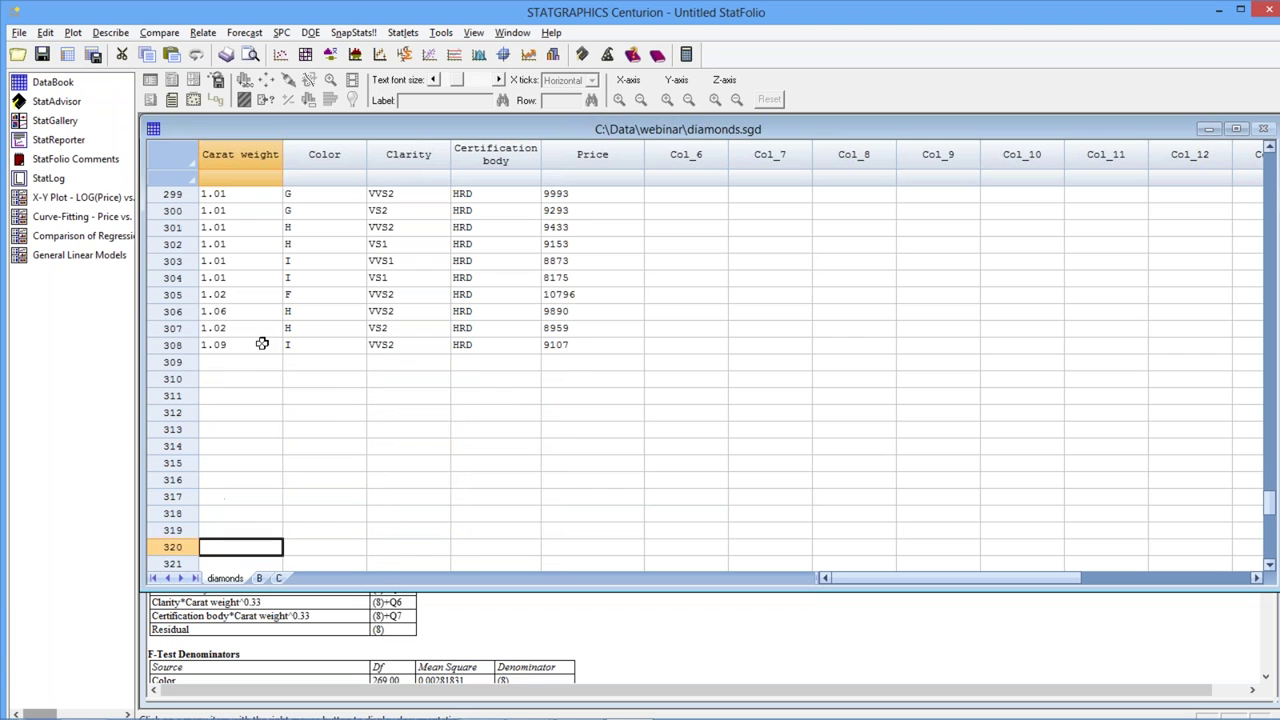
{"action": "key", "text": "Up"}
{"action": "key", "text": "Up"}
{"action": "key", "text": "Up"}
{"action": "key", "text": "Up"}
{"action": "key", "text": "Up"}
{"action": "key", "text": "Up"}
{"action": "key", "text": "Up"}
{"action": "key", "text": "Up"}
{"action": "key", "text": "Up"}
{"action": "key", "text": "Up"}
{"action": "key", "text": "Up"}
{"action": "key", "text": "Up"}
{"action": "key", "text": "Down"}
{"action": "key", "text": "Down"}
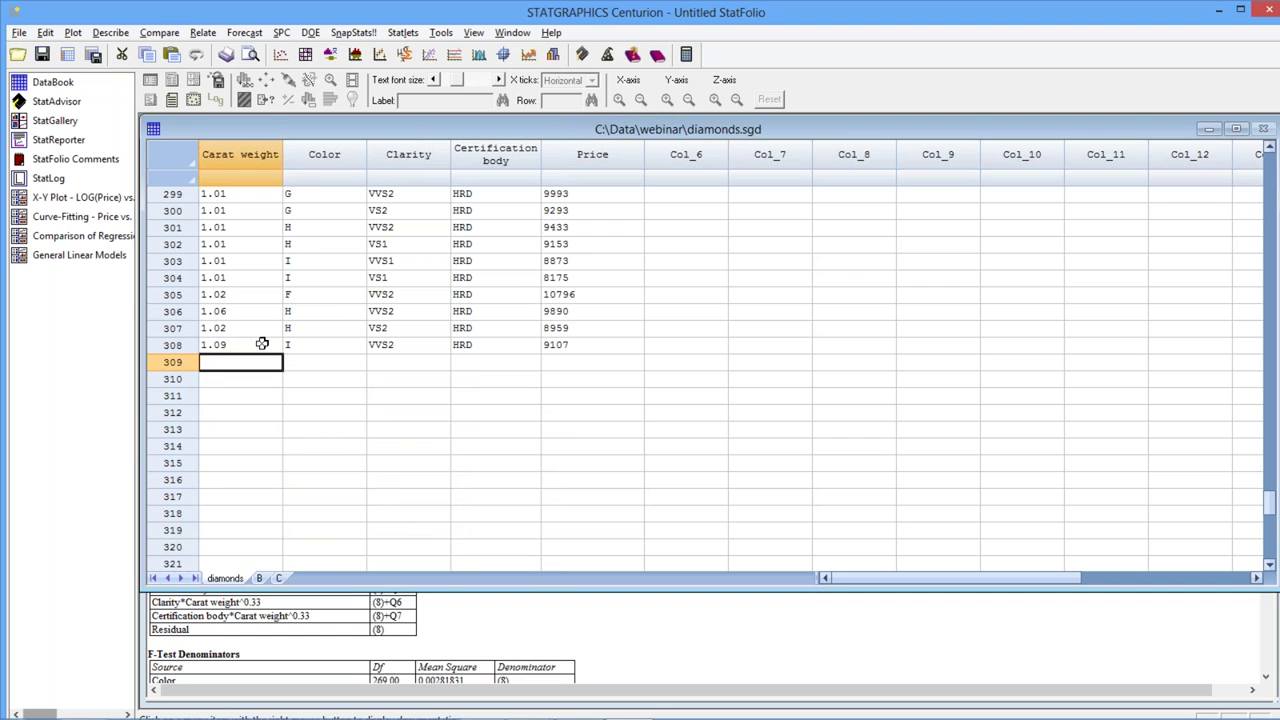
{"action": "type", "text": "0."}
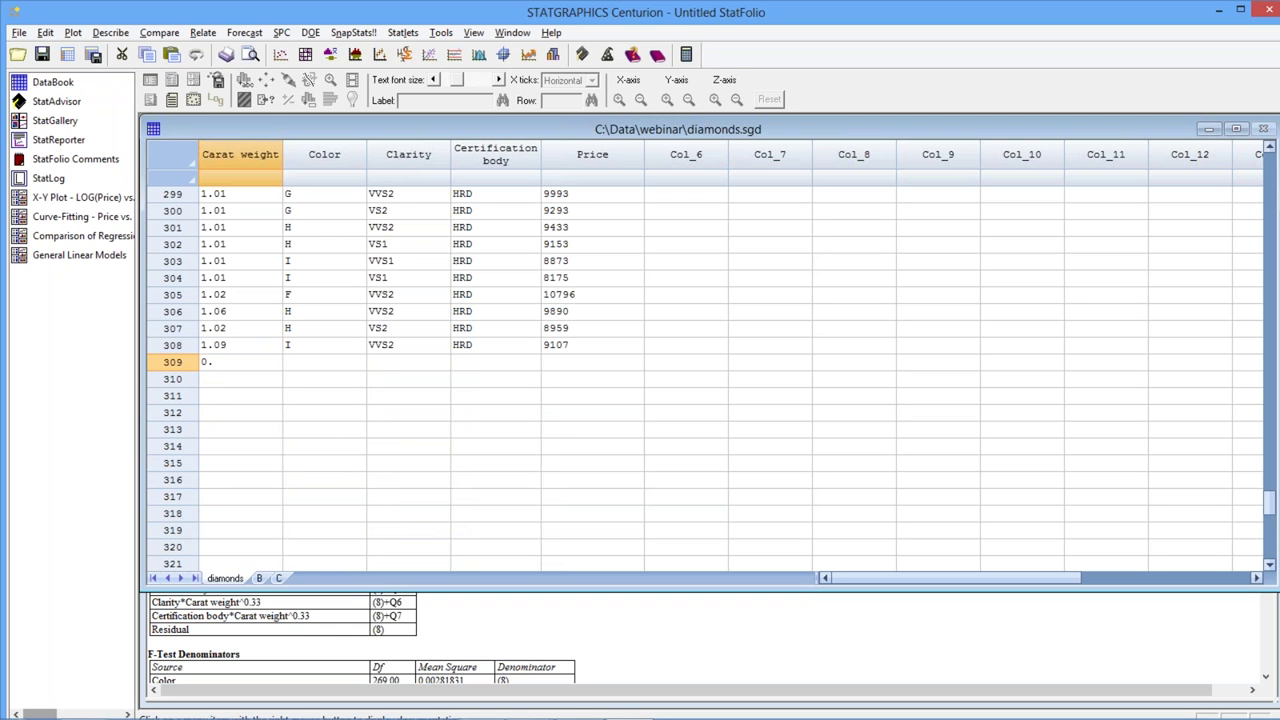
{"action": "type", "text": "75"}
{"action": "key", "text": "Tab"}
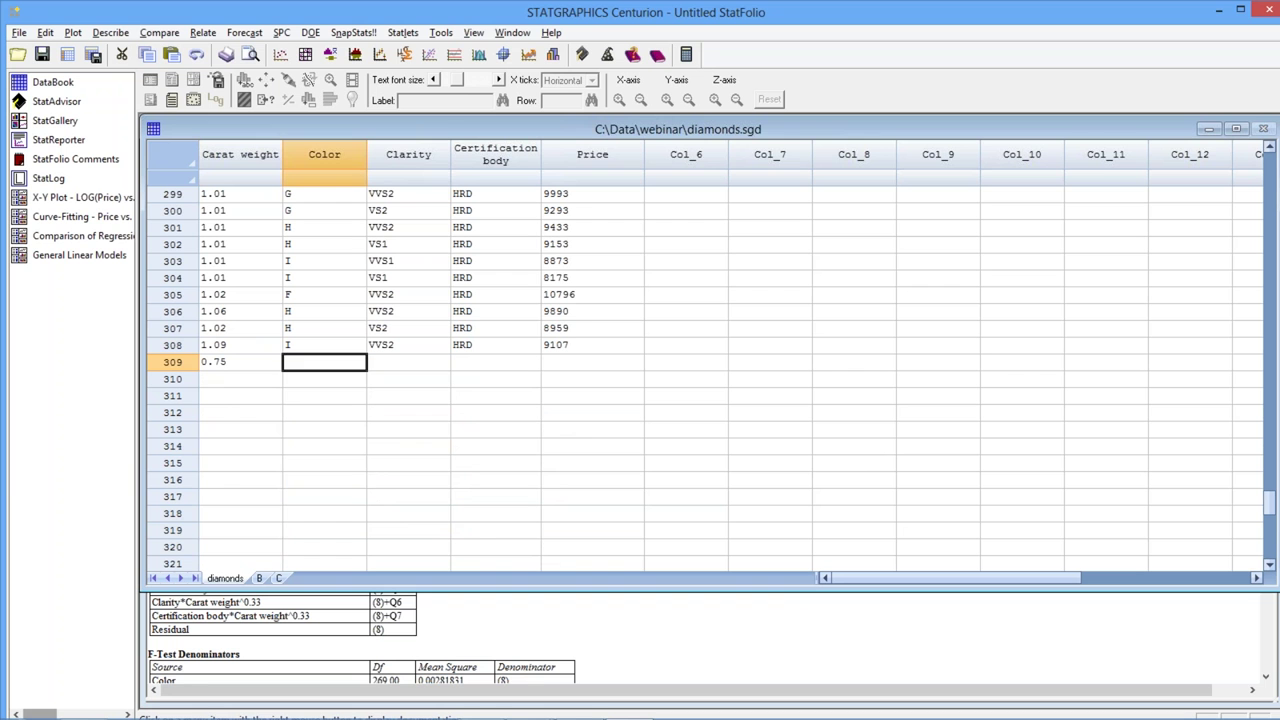
Set the new diamond's color to E, clarity to VVS2 and certification body to HRD, leaving its price empty.
{"action": "type", "text": "E"}
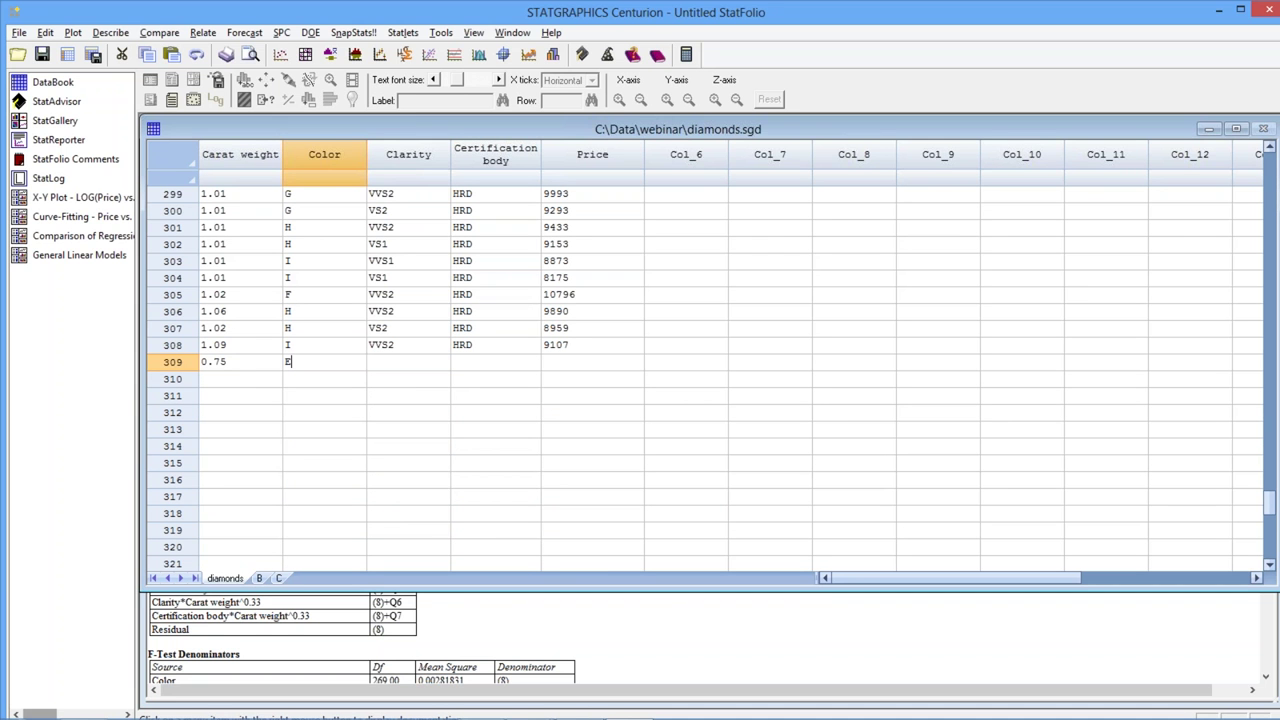
{"action": "key", "text": "Tab"}
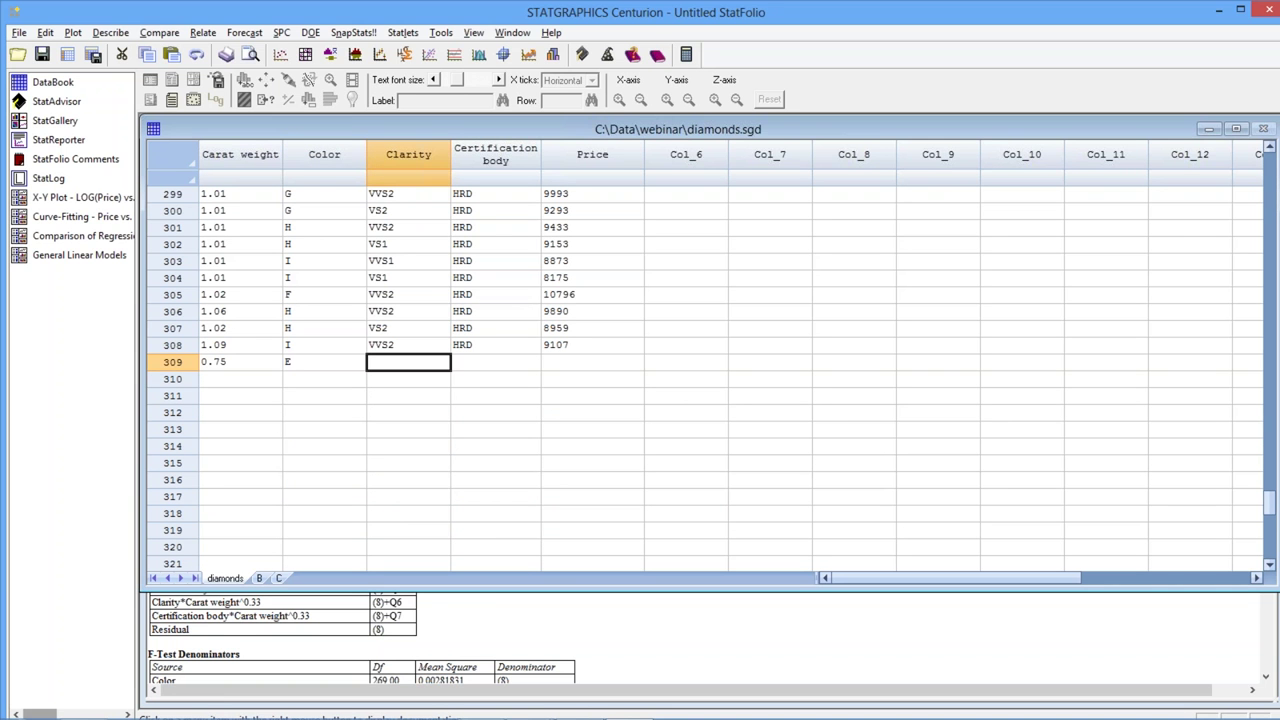
{"action": "type", "text": "VVS"}
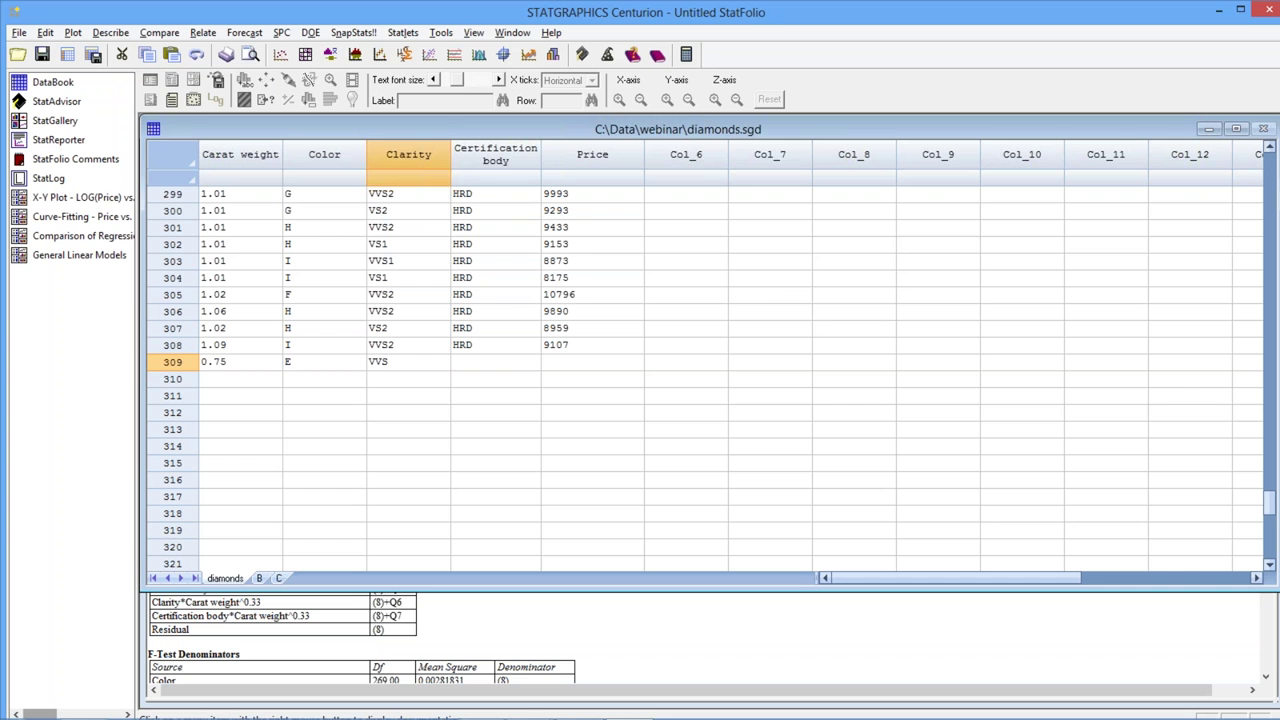
{"action": "type", "text": "2"}
{"action": "key", "text": "Tab"}
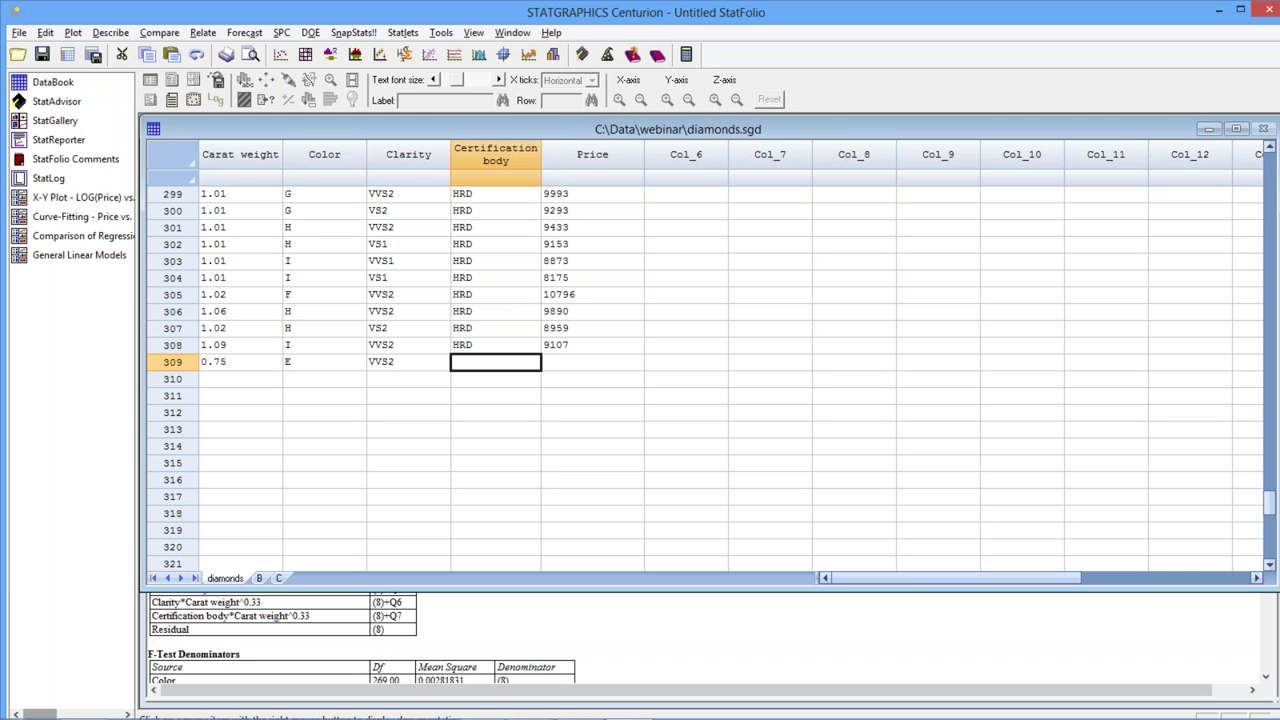
{"action": "type", "text": "HRD"}
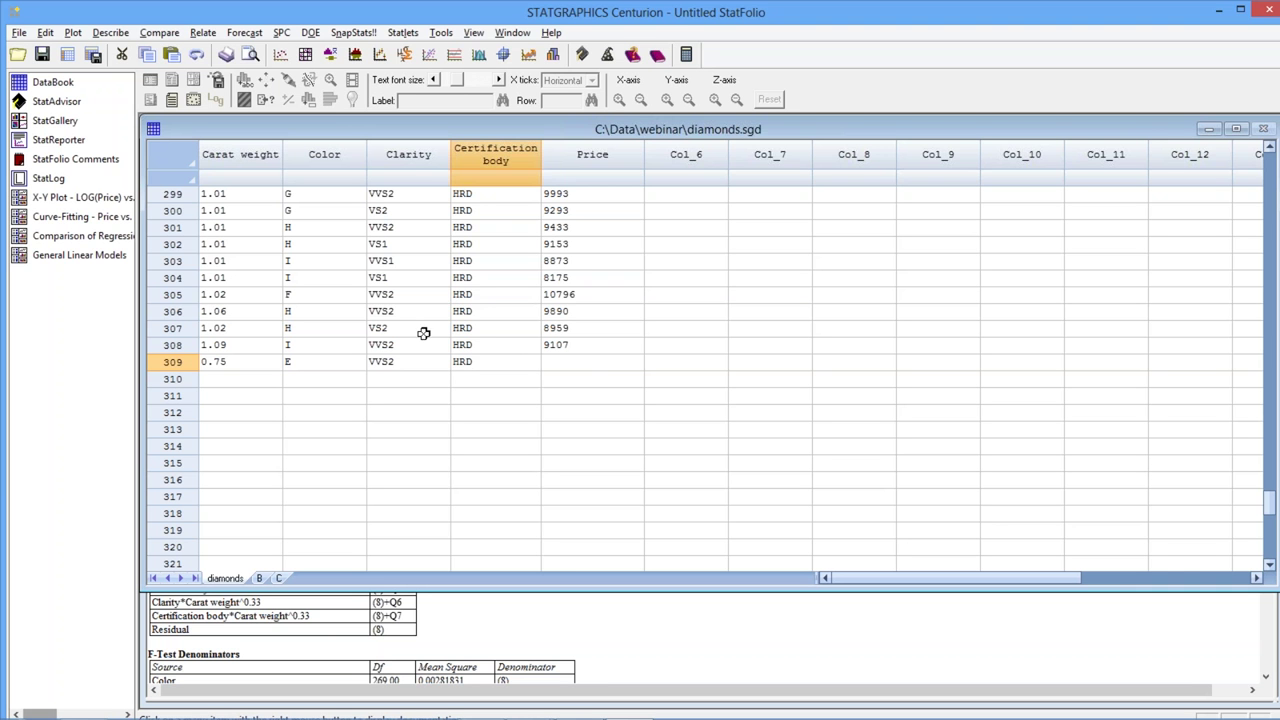
{"action": "left_click", "coordinate": [604, 361]}
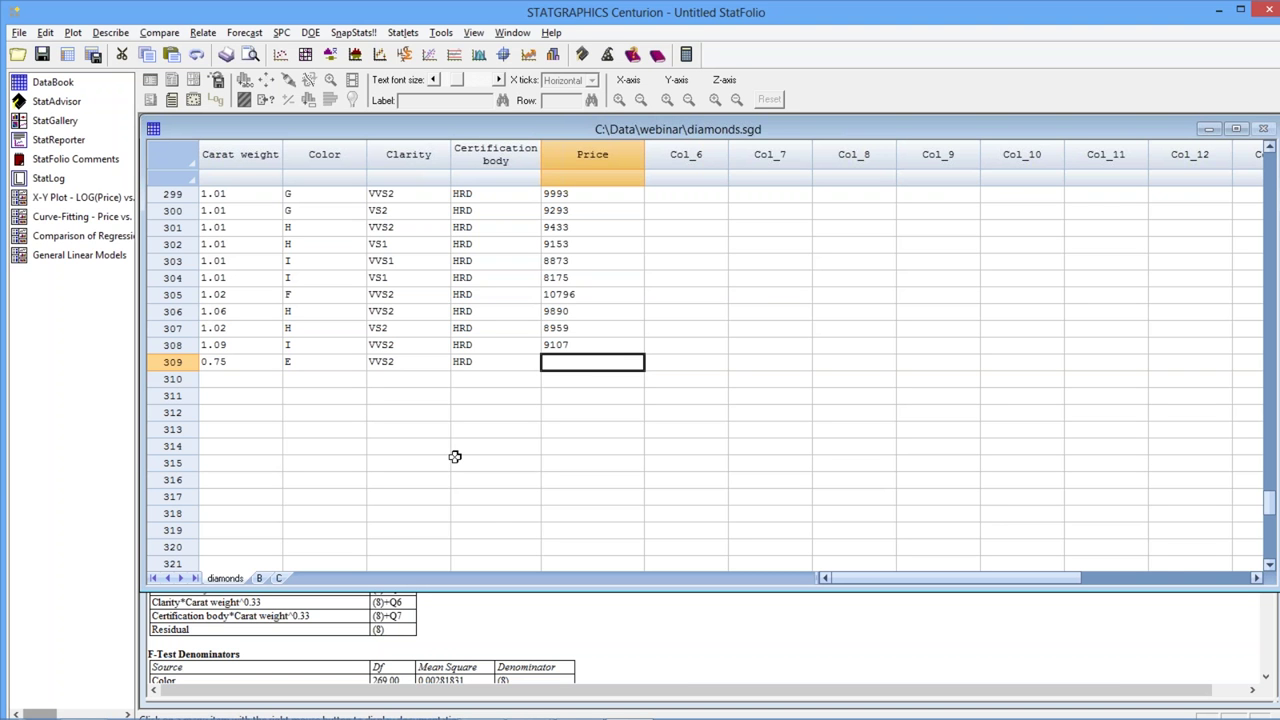
Add the Reports table to the General Linear Models results and view it enlarged.
{"action": "left_click", "coordinate": [577, 615]}
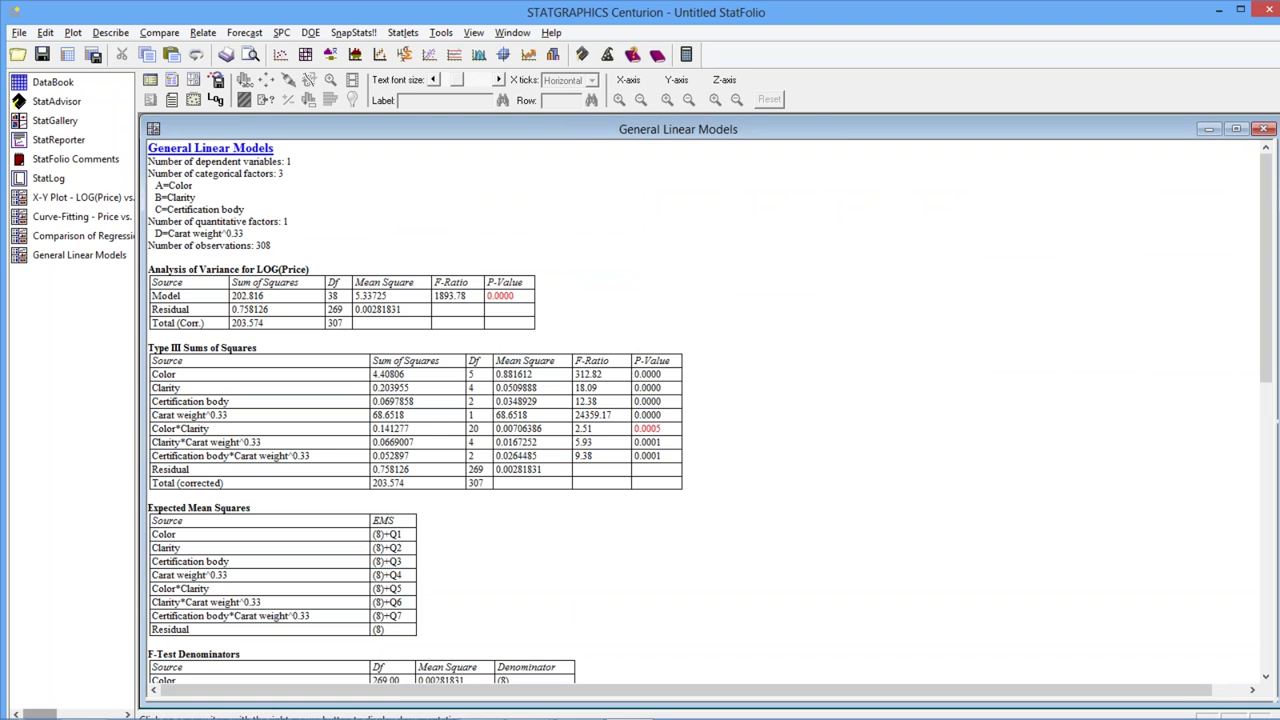
{"action": "left_click", "coordinate": [216, 80]}
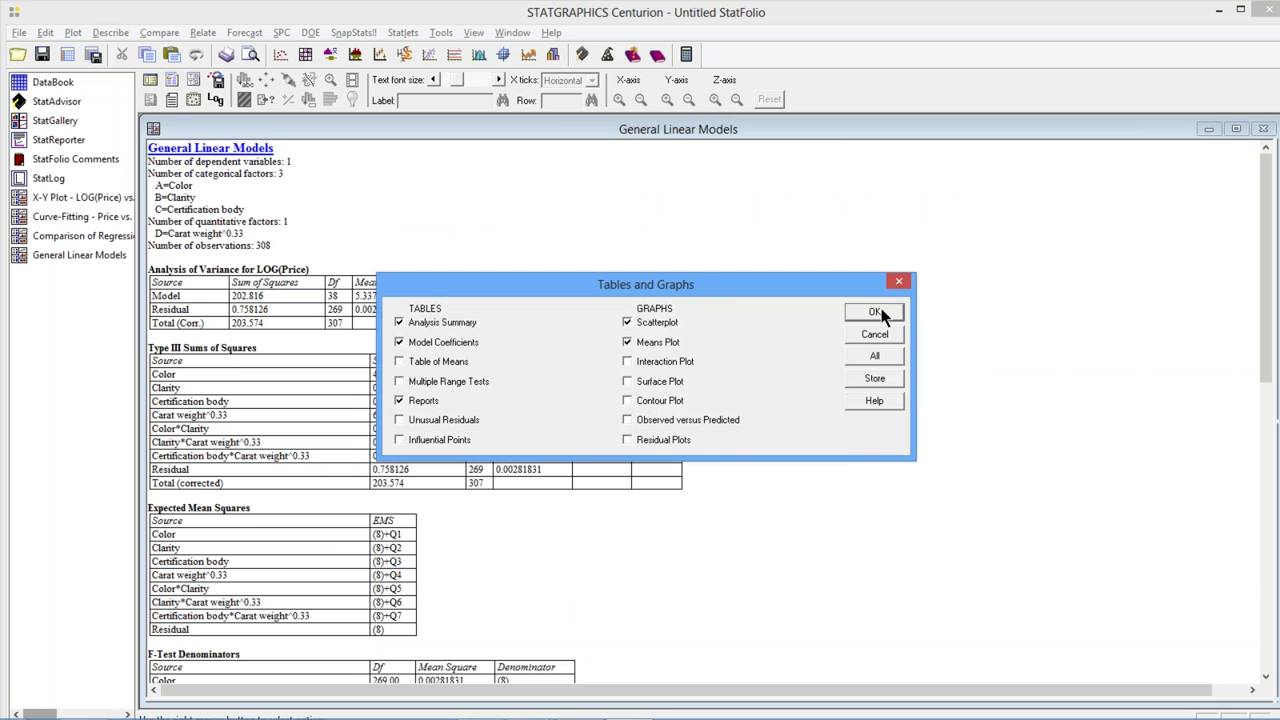
{"action": "left_click", "coordinate": [876, 312]}
{"action": "double_click", "coordinate": [357, 337]}
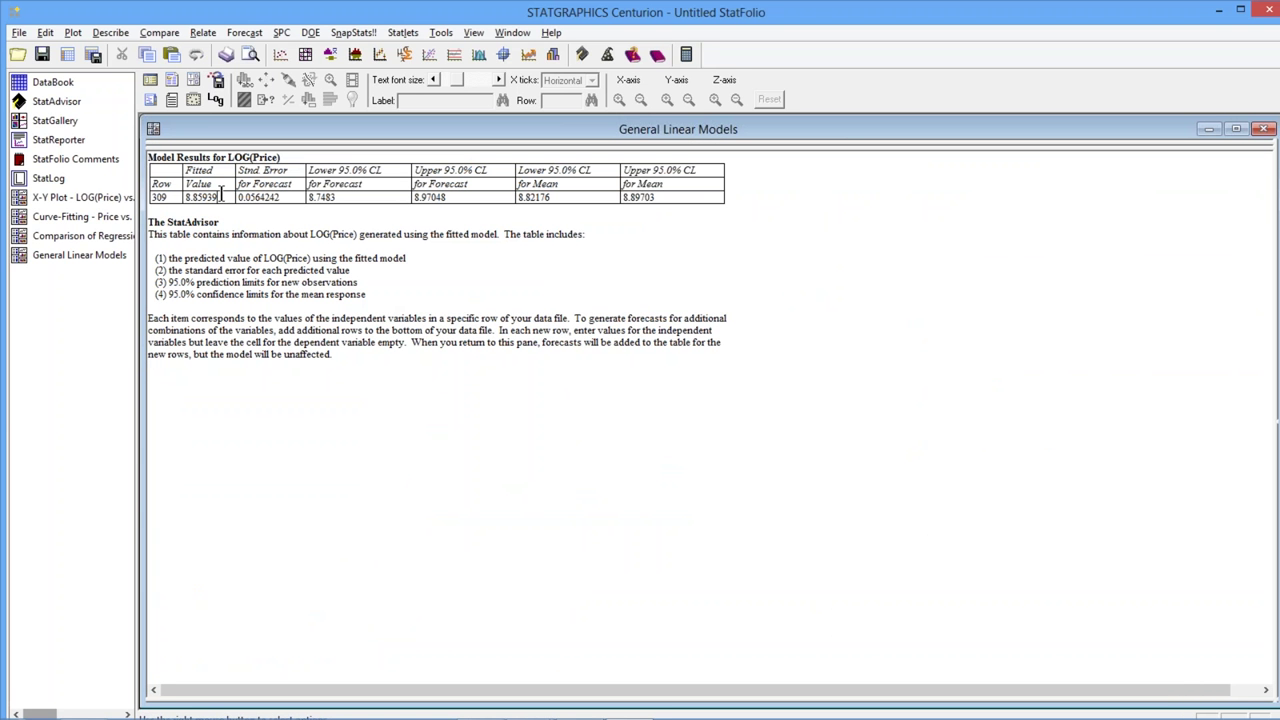
Highlight the fitted value and the whole row 309 of the Model Results table, and clear the highlight.
{"action": "left_click_drag", "start_coordinate": [219, 197], "coordinate": [183, 197]}
{"action": "left_click", "coordinate": [444, 198]}
{"action": "key", "text": "ctrl+a"}
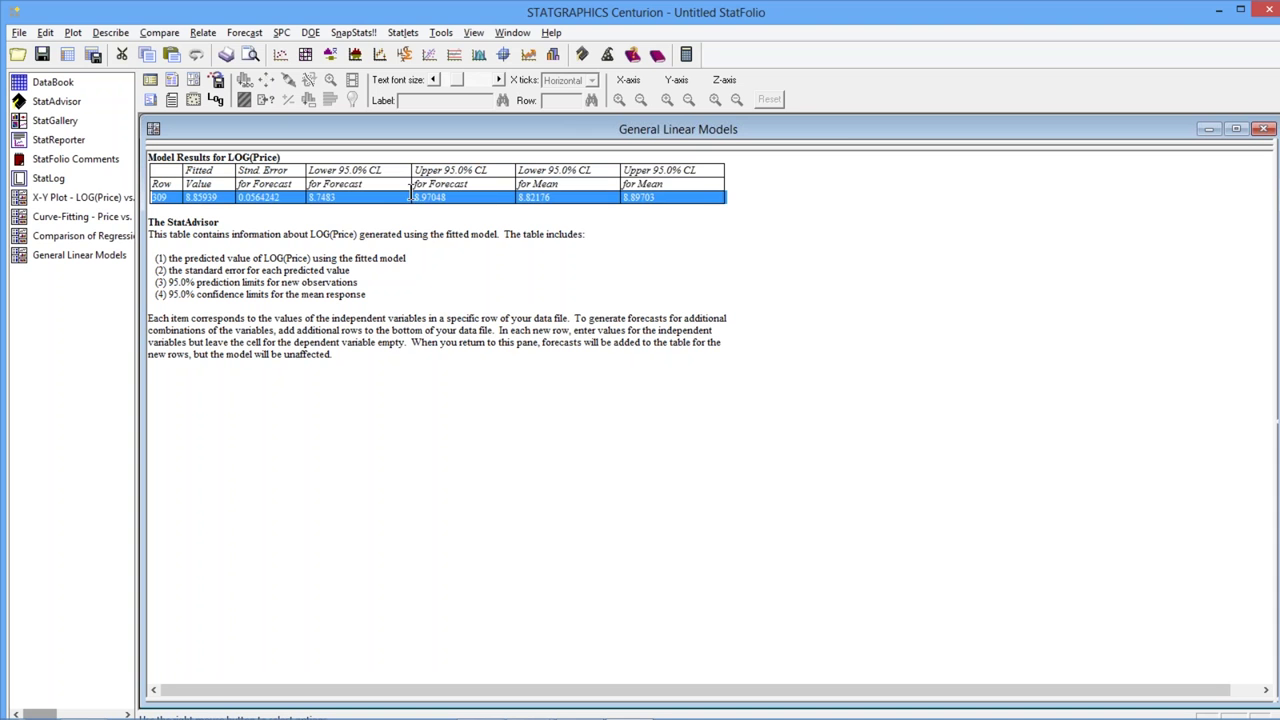
{"action": "left_click", "coordinate": [491, 242]}
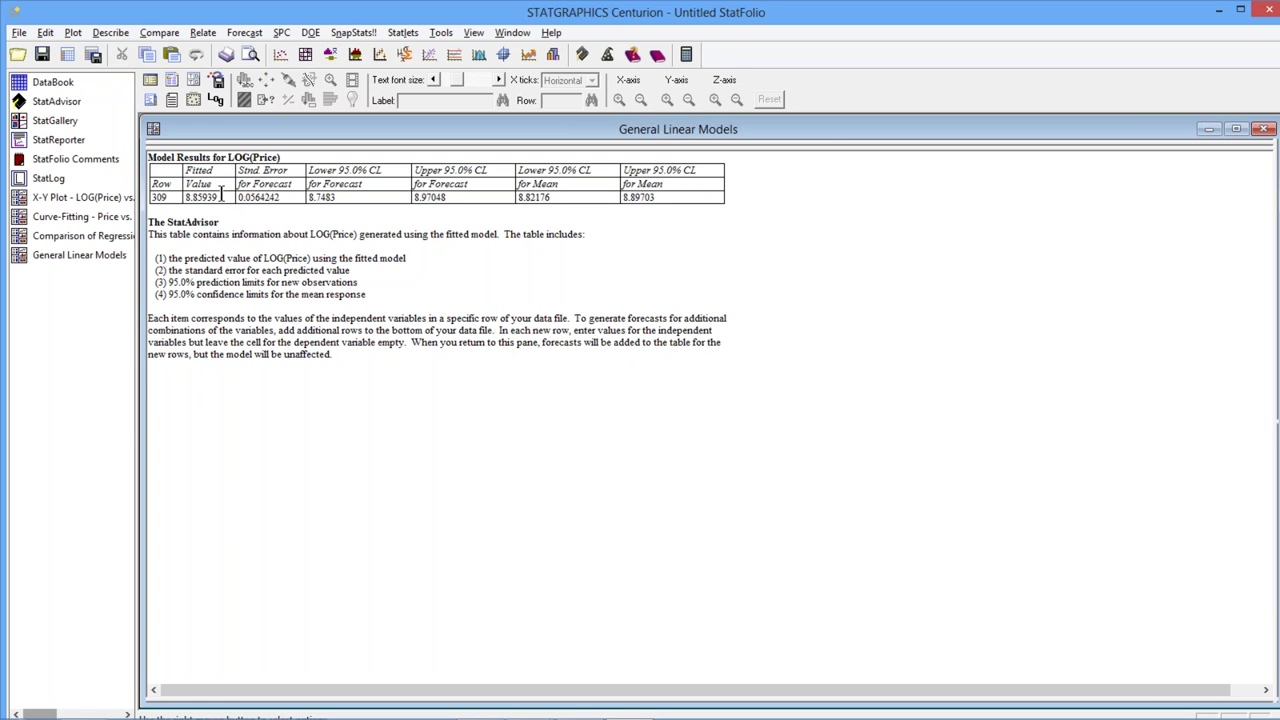
Copy the fitted value of row 309 and evaluate EXP(8.85939) in the Expression Evaluator.
{"action": "left_click_drag", "start_coordinate": [221, 196], "coordinate": [184, 195]}
{"action": "key", "text": "ctrl+c"}
{"action": "left_click", "coordinate": [687, 57]}
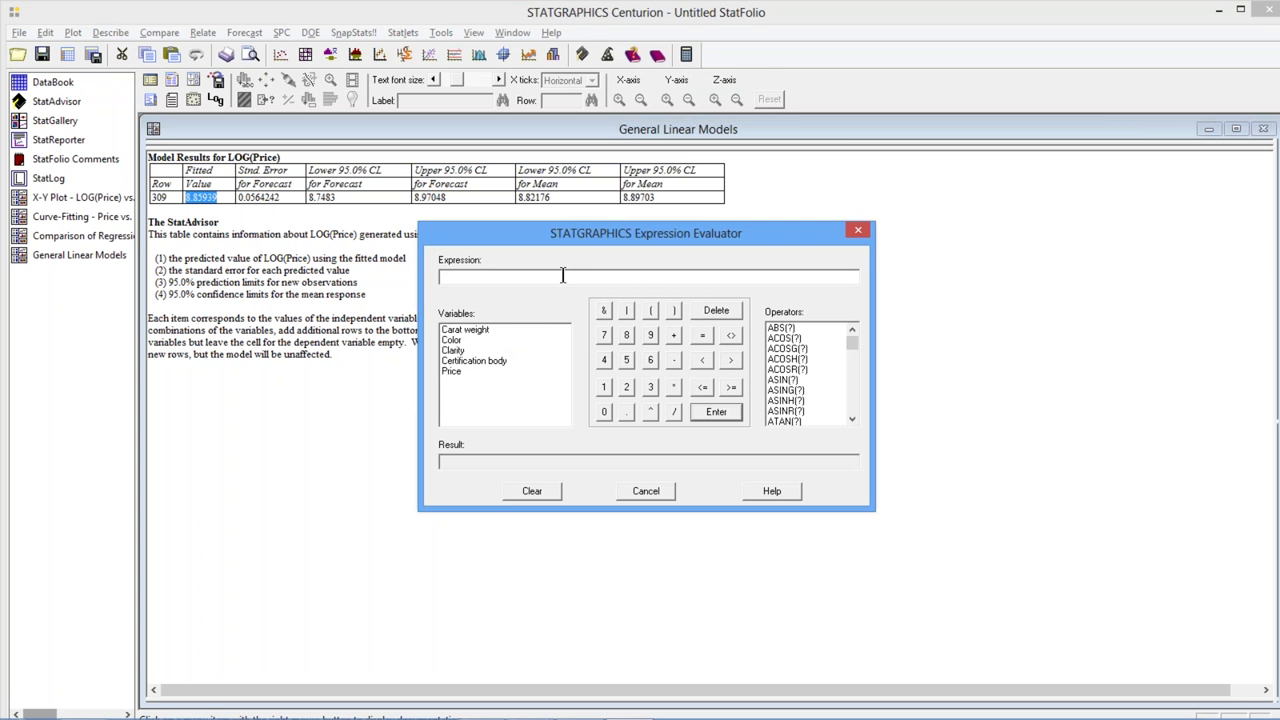
{"action": "type", "text": "EXP("}
{"action": "key", "text": "ctrl+v"}
{"action": "key", "text": "Return"}
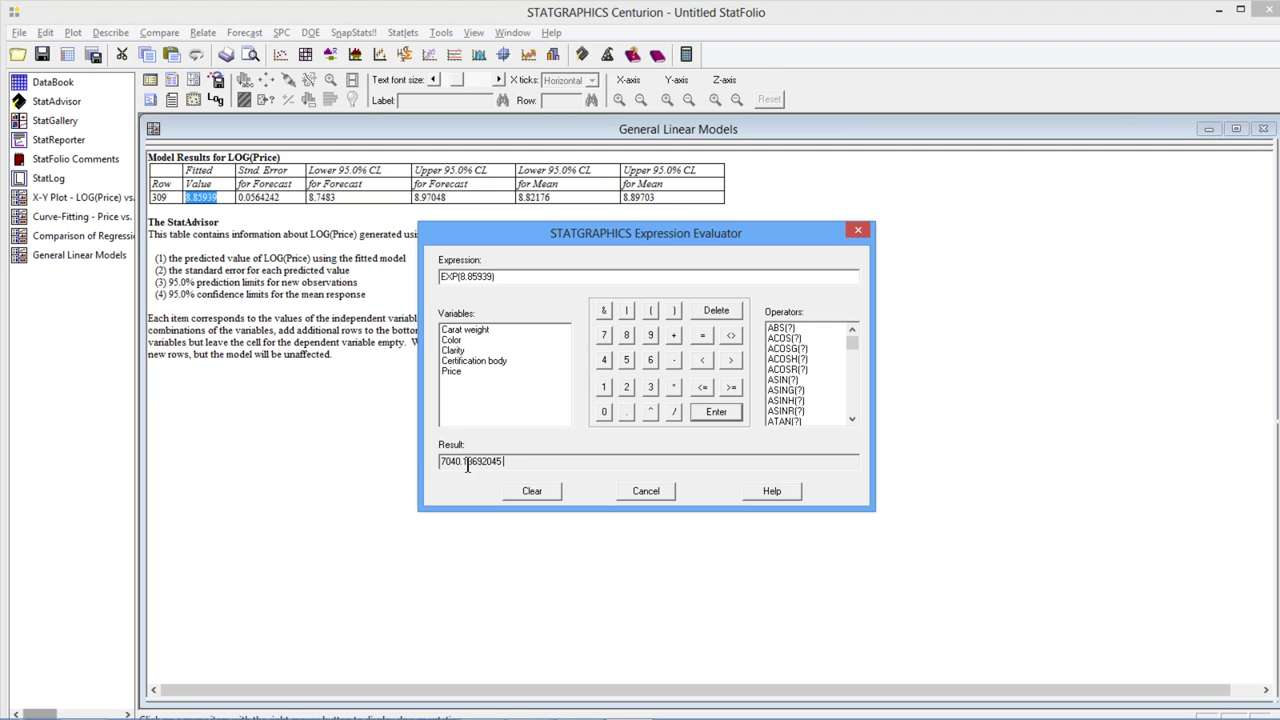
Highlight the result in the Expression Evaluator, close the evaluator and restore the multi-pane General Linear Models view.
{"action": "left_click_drag", "start_coordinate": [458, 461], "coordinate": [427, 461]}
{"action": "left_click", "coordinate": [672, 462]}
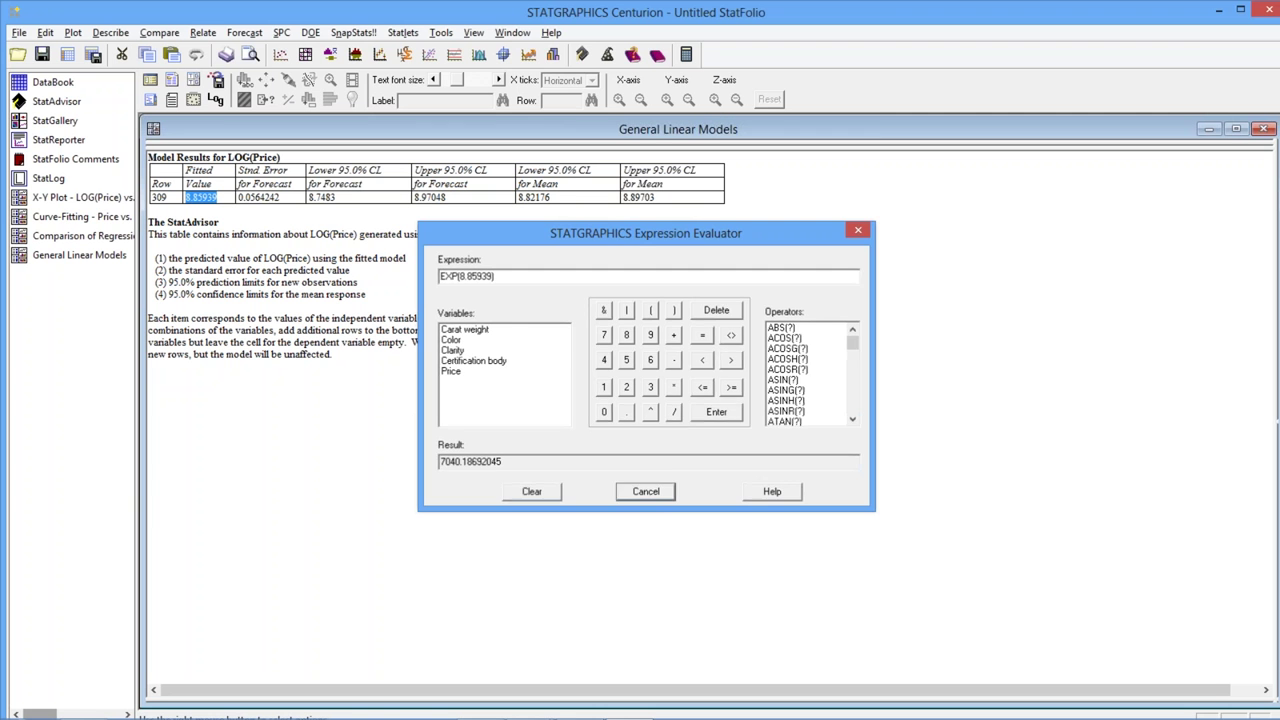
{"action": "left_click", "coordinate": [644, 491]}
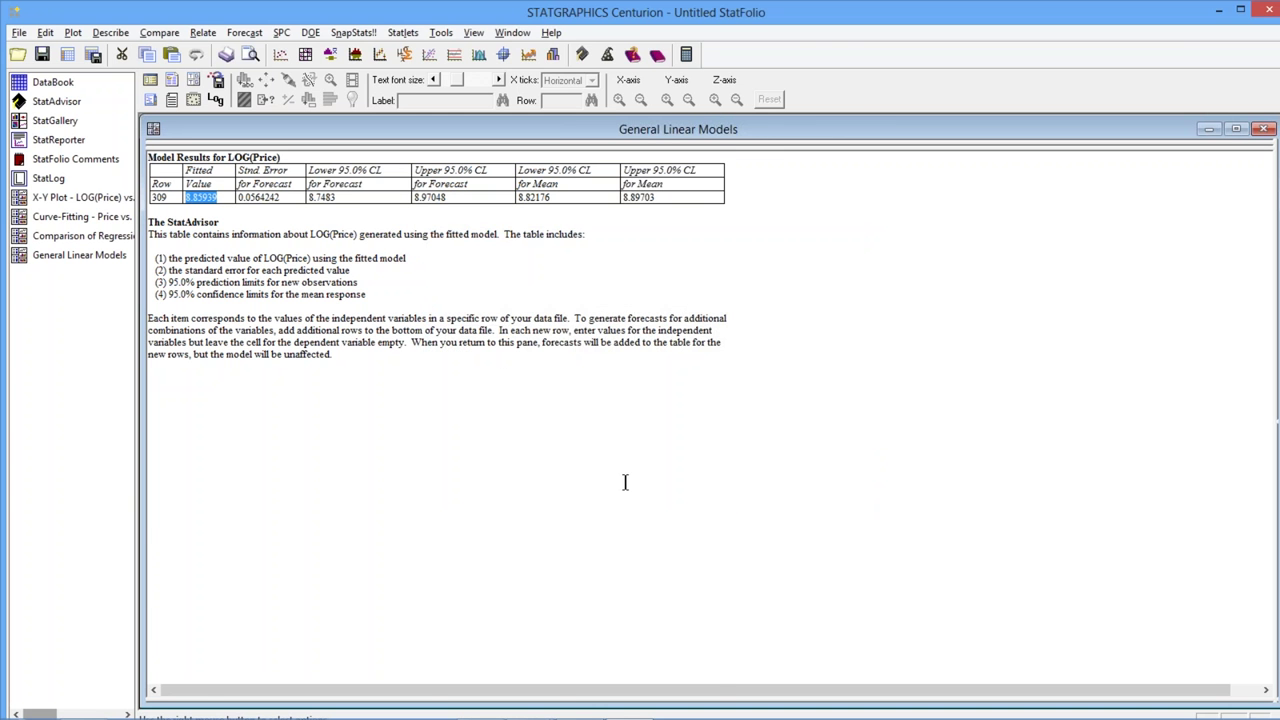
{"action": "double_click", "coordinate": [625, 483]}
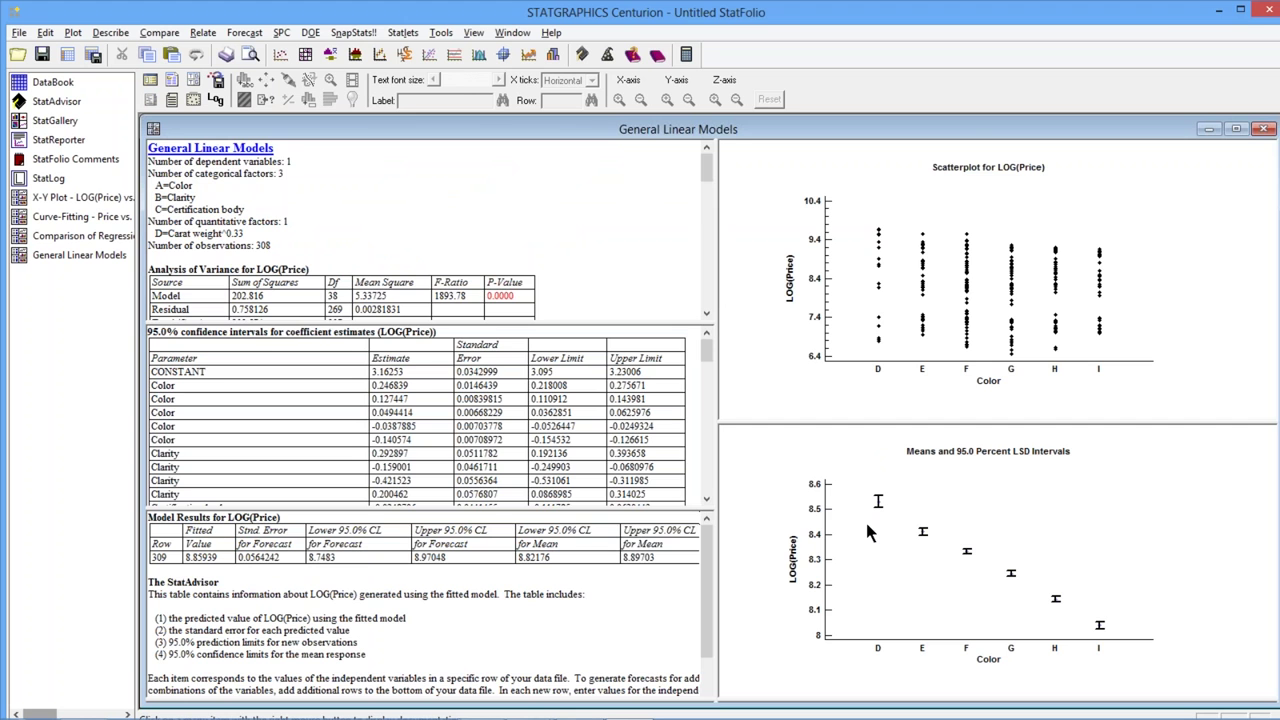
Enlarge the means plot with LSD intervals and change its factor to Certification body.
{"action": "double_click", "coordinate": [870, 533]}
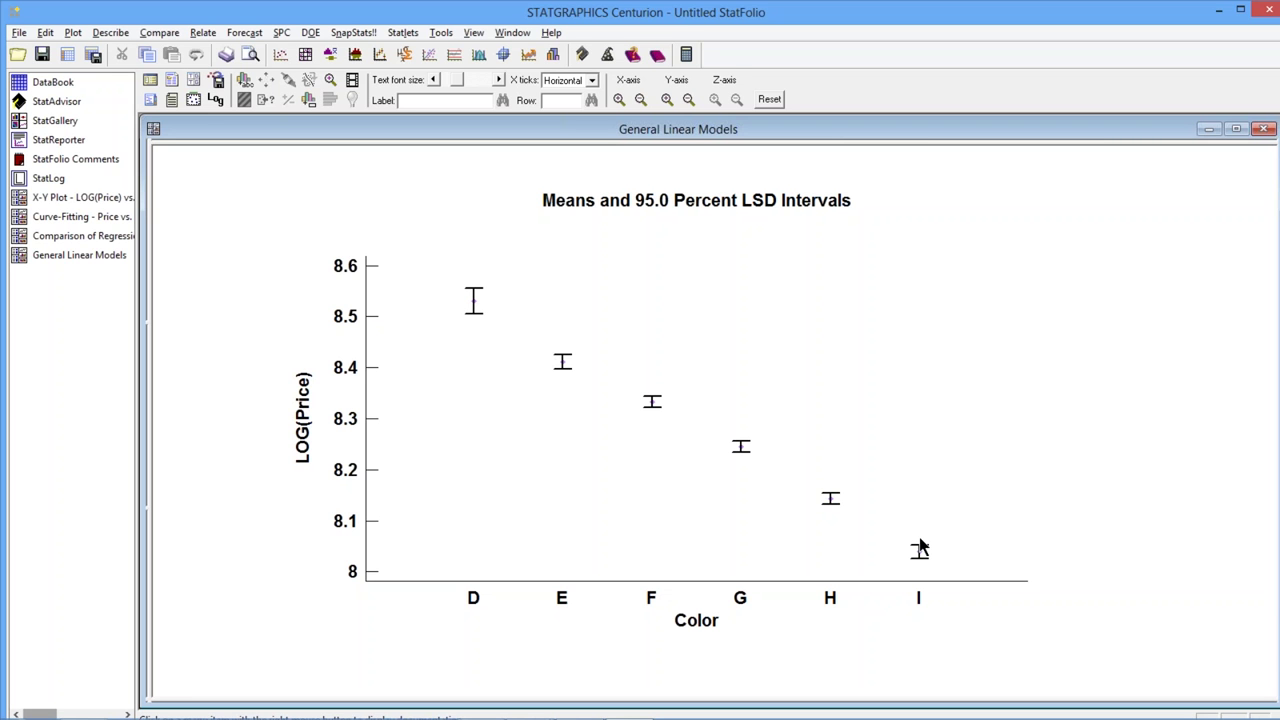
{"action": "right_click", "coordinate": [774, 272]}
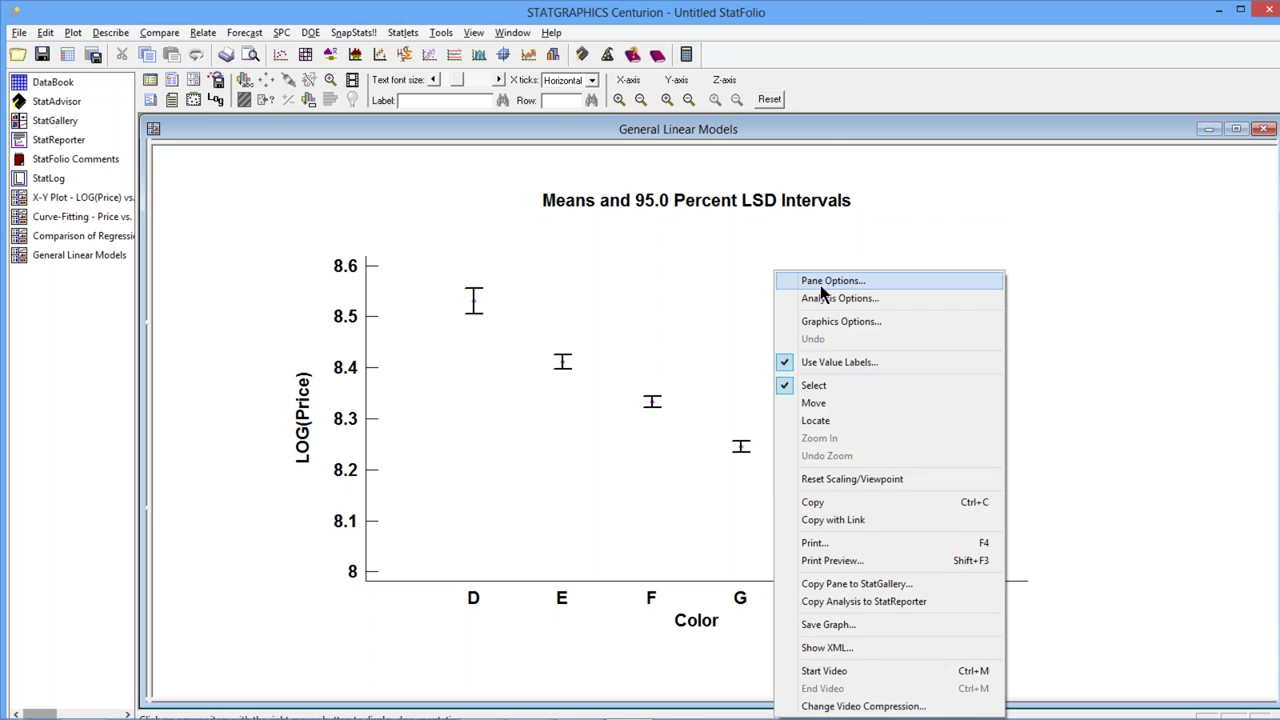
{"action": "left_click", "coordinate": [821, 285]}
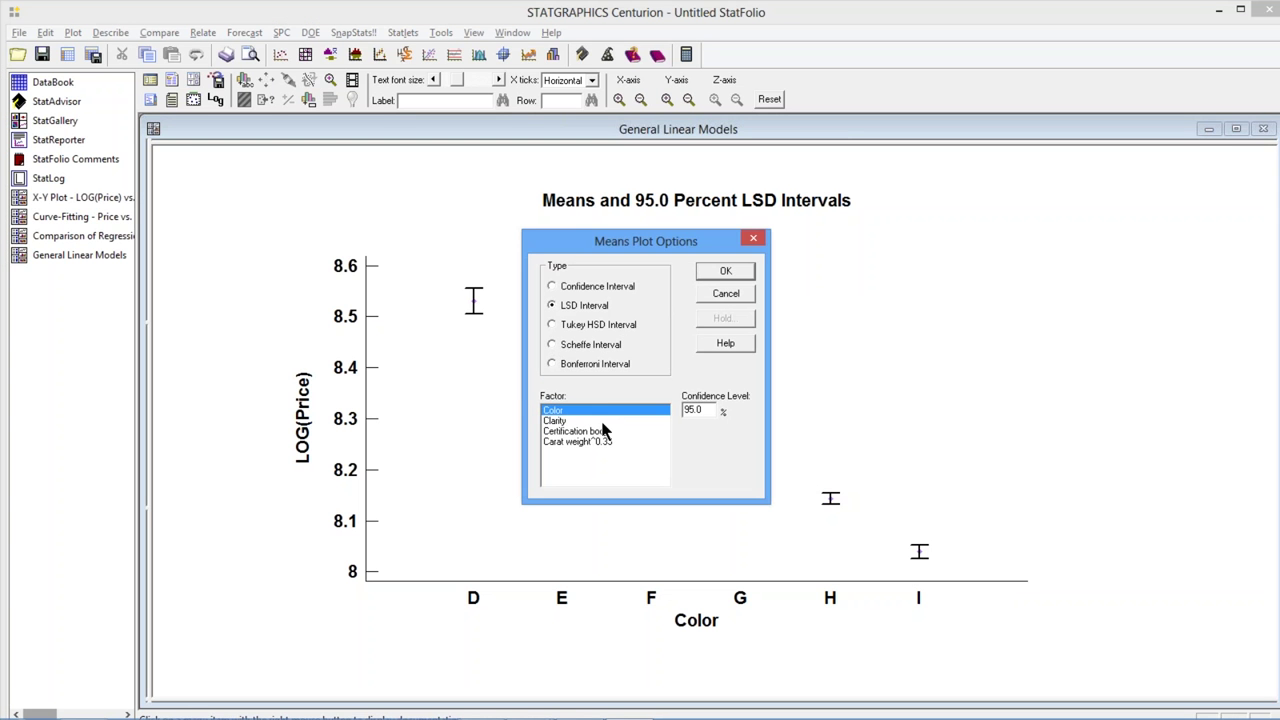
{"action": "left_click", "coordinate": [603, 430]}
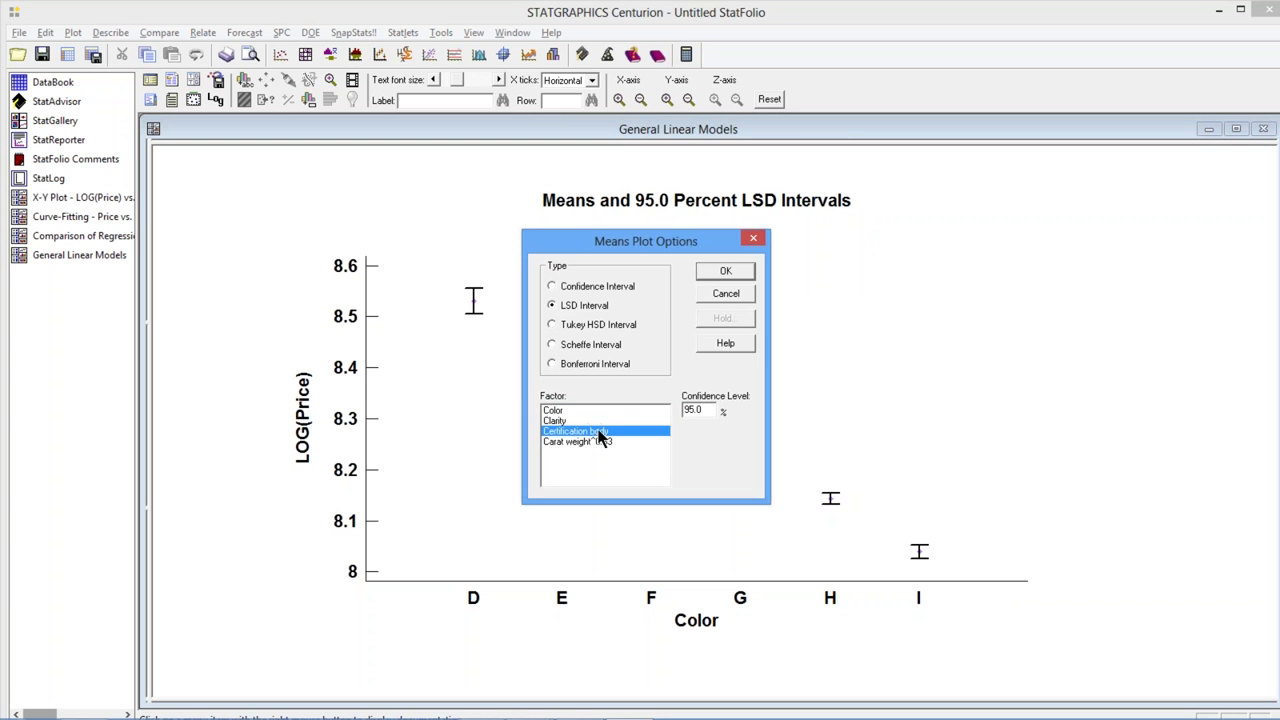
{"action": "left_click", "coordinate": [726, 276]}
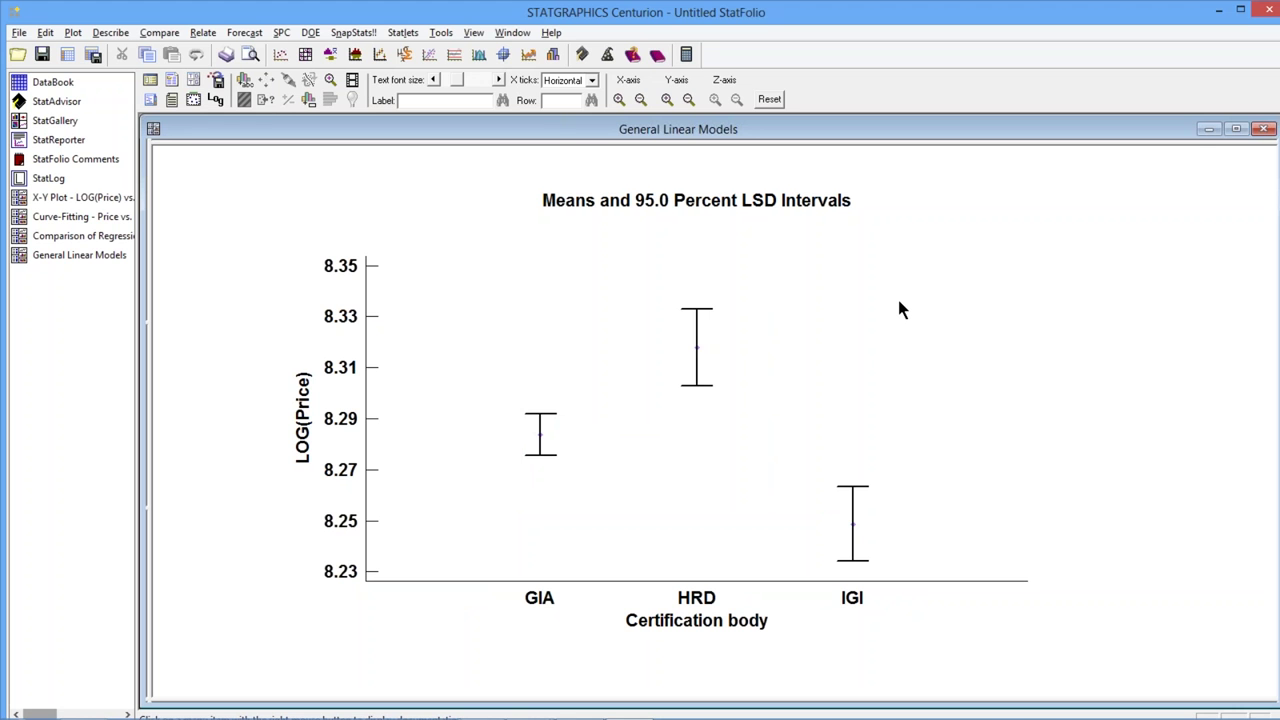
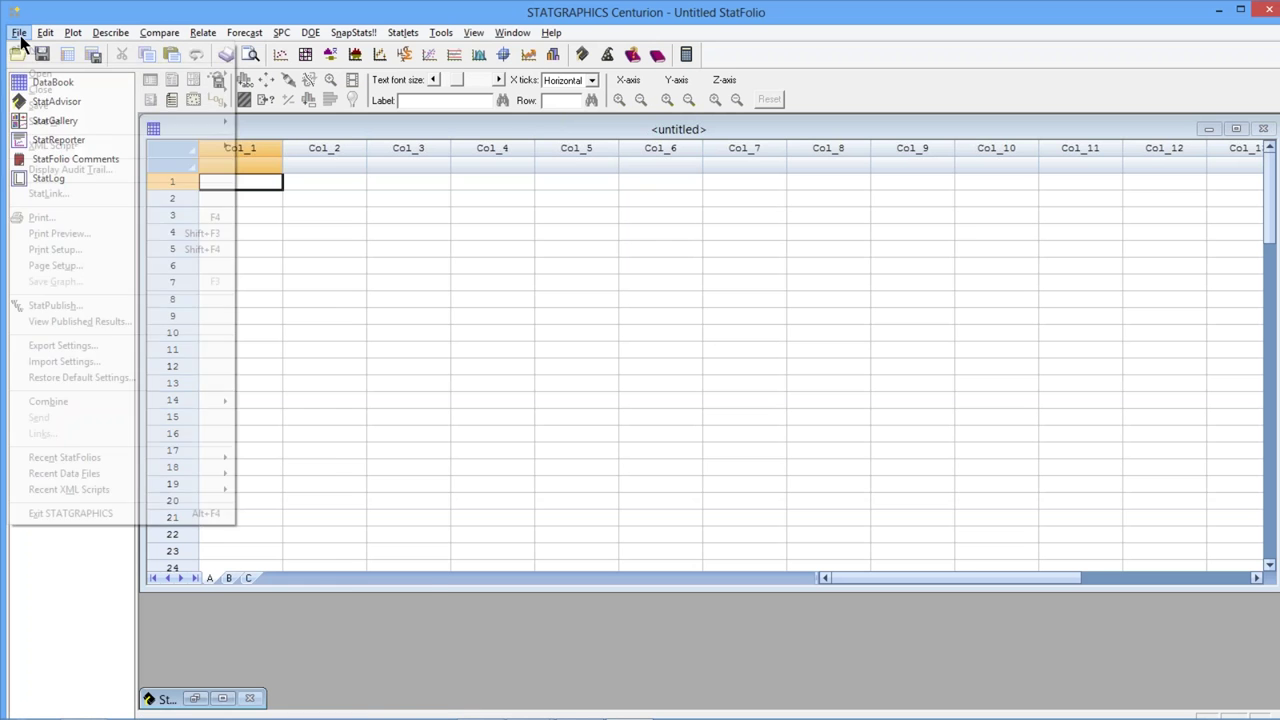
Open the recent data file barrybonds and start a logistic regression with Result>0 as the dependent variable.
{"action": "mouse_move", "coordinate": [133, 479]}
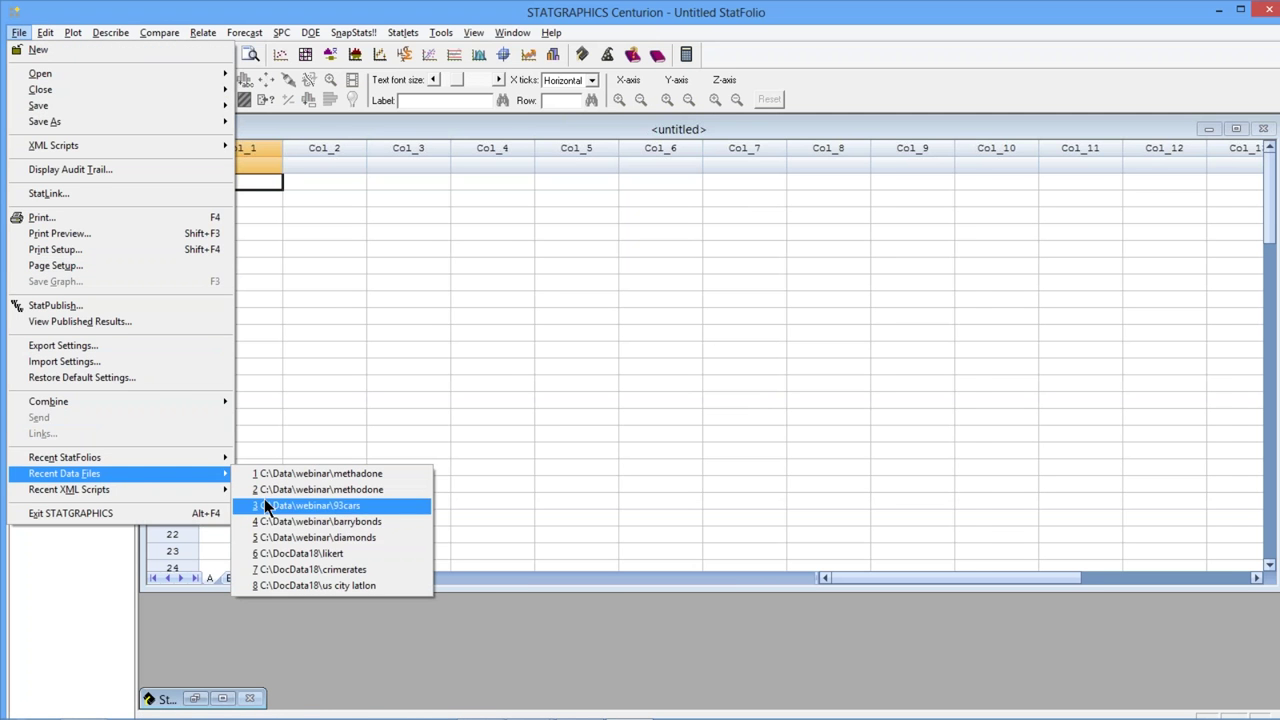
{"action": "left_click", "coordinate": [335, 519]}
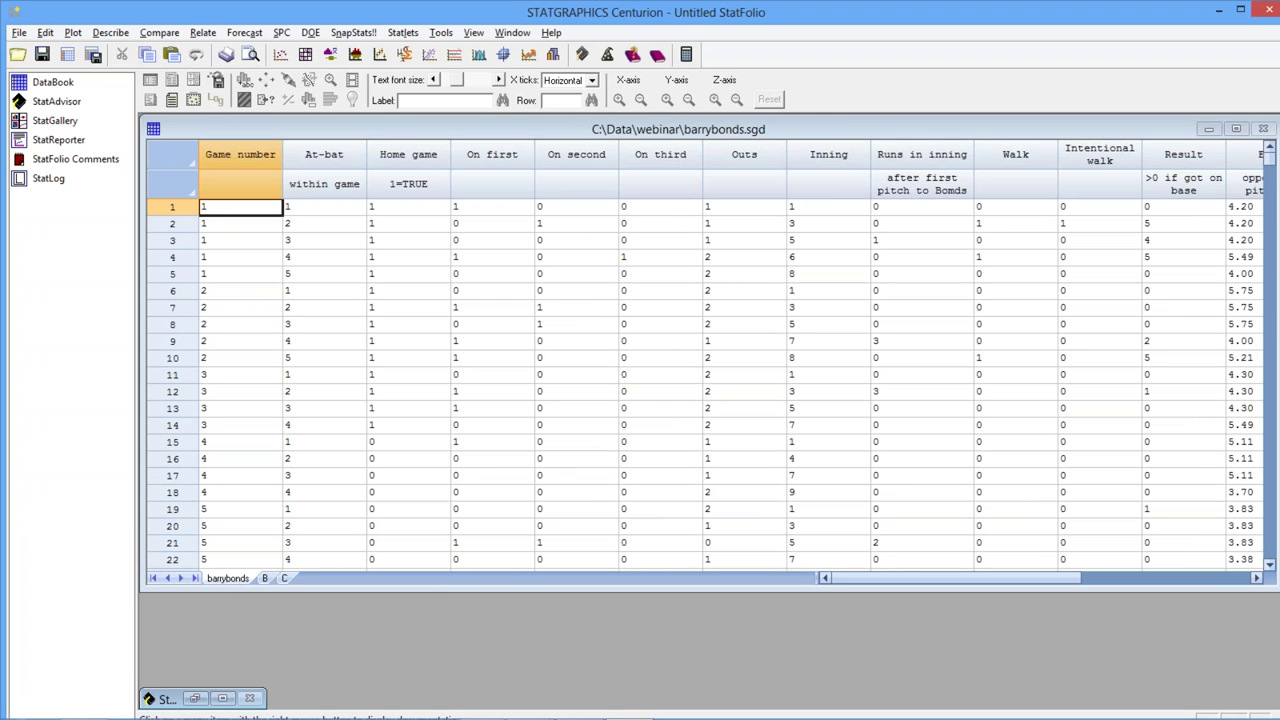
{"action": "left_click", "coordinate": [203, 32]}
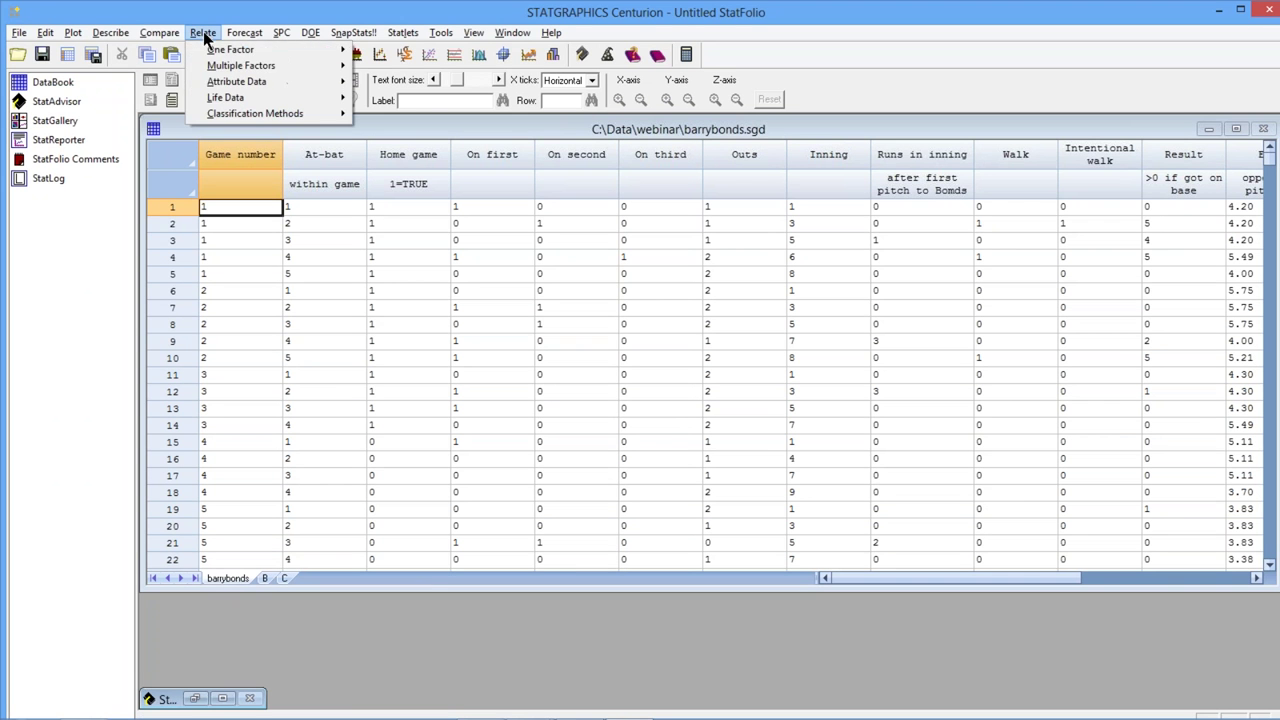
{"action": "mouse_move", "coordinate": [240, 81]}
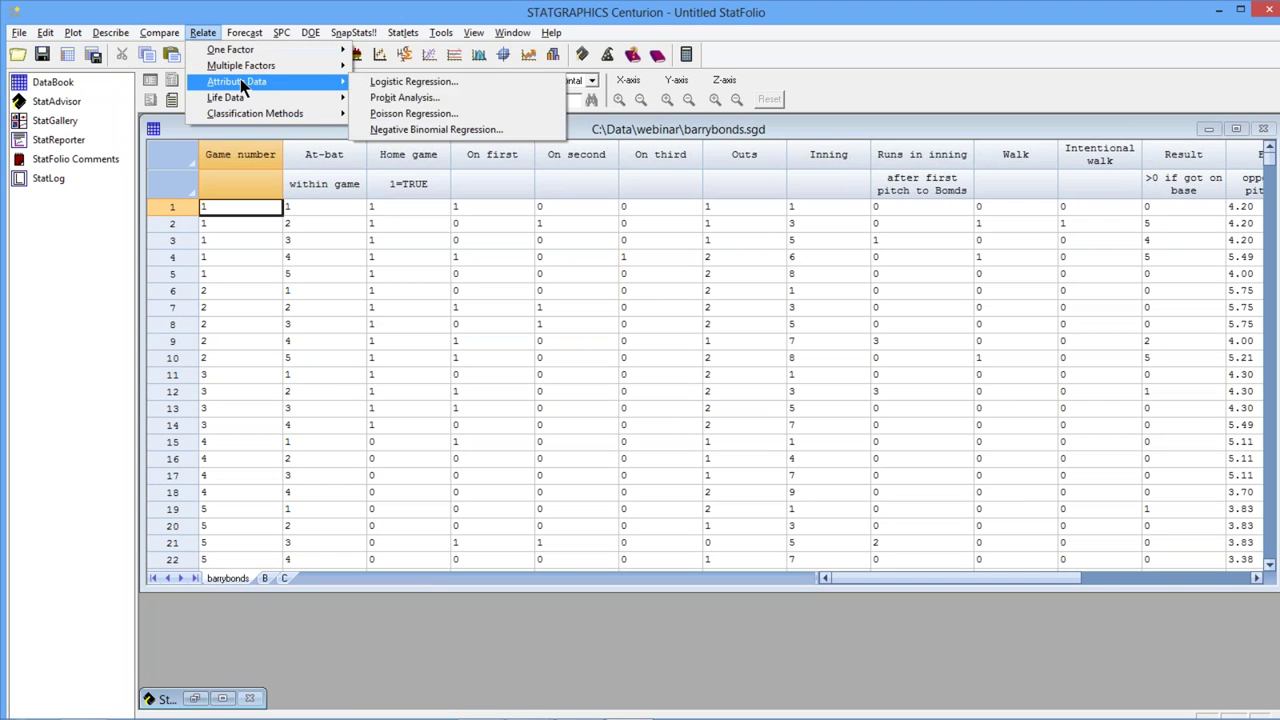
{"action": "left_click", "coordinate": [421, 86]}
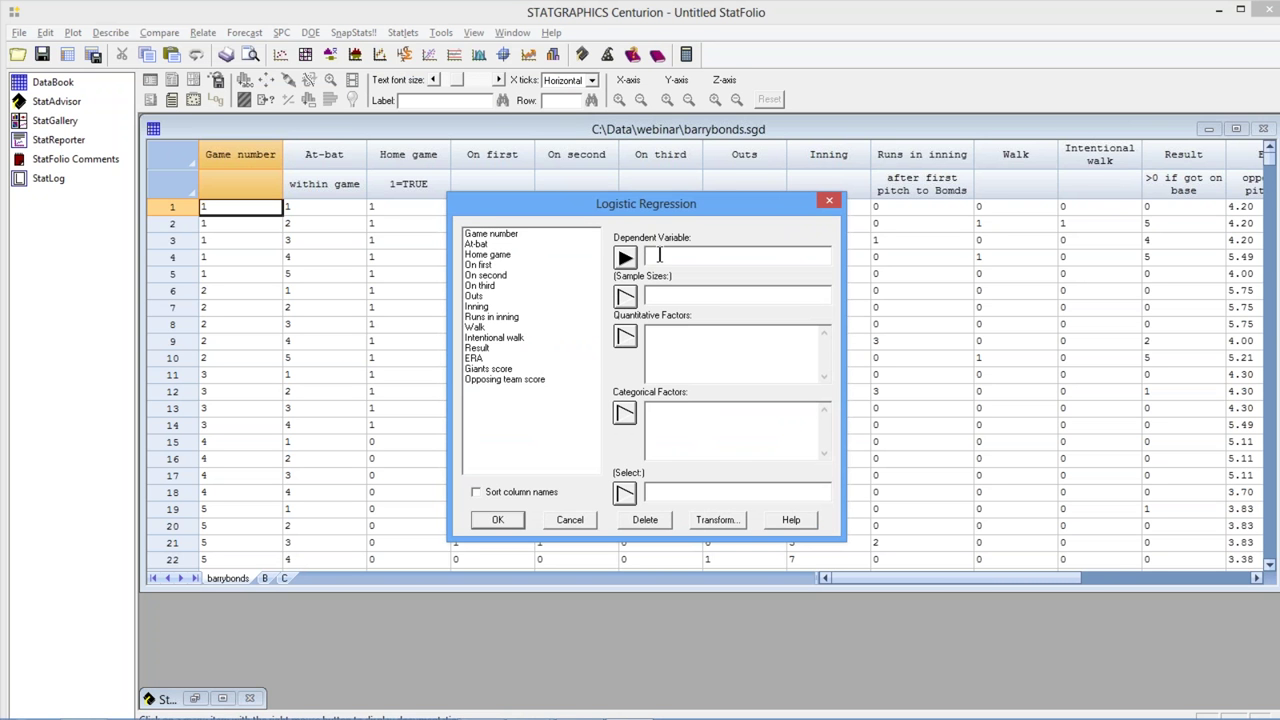
{"action": "left_click", "coordinate": [487, 348]}
{"action": "left_click", "coordinate": [624, 257]}
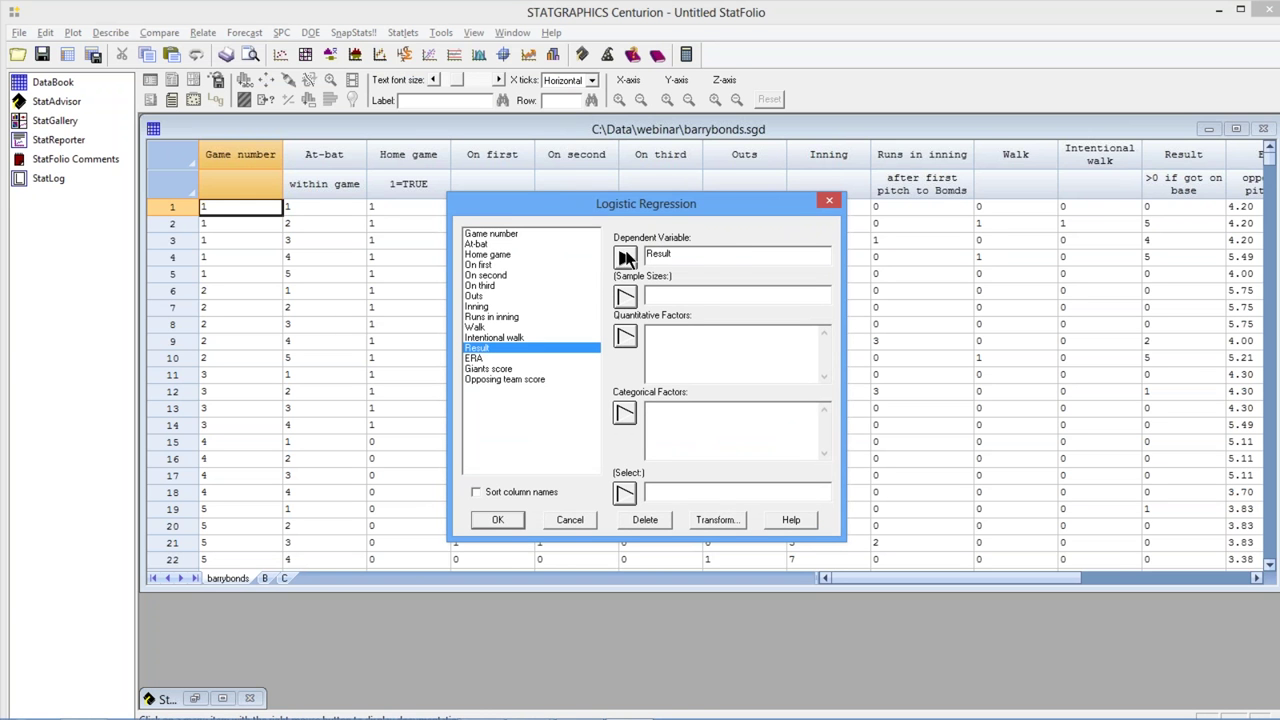
{"action": "type", "text": ">0"}
Add ERA, Giants score, Opposing team score and Inning as quantitative factors of the logistic regression.
{"action": "left_click", "coordinate": [479, 359]}
{"action": "left_click", "coordinate": [624, 336]}
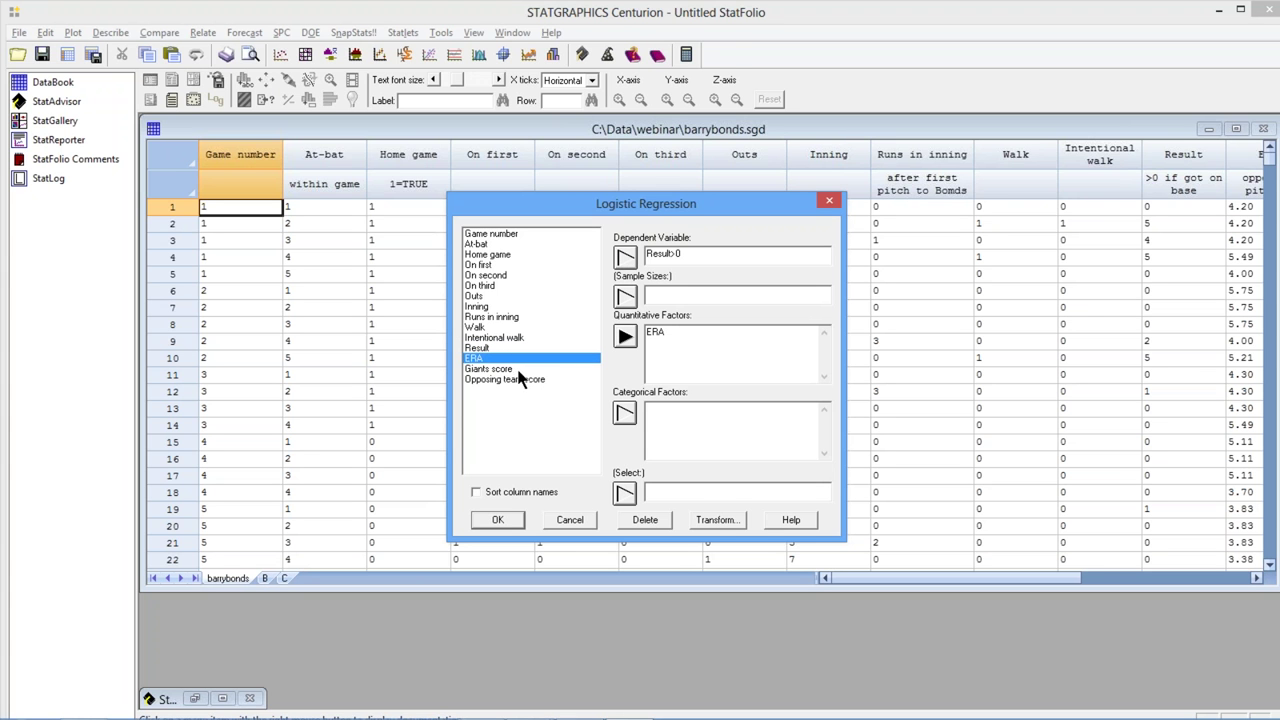
{"action": "left_click", "coordinate": [515, 372]}
{"action": "left_click", "coordinate": [624, 336]}
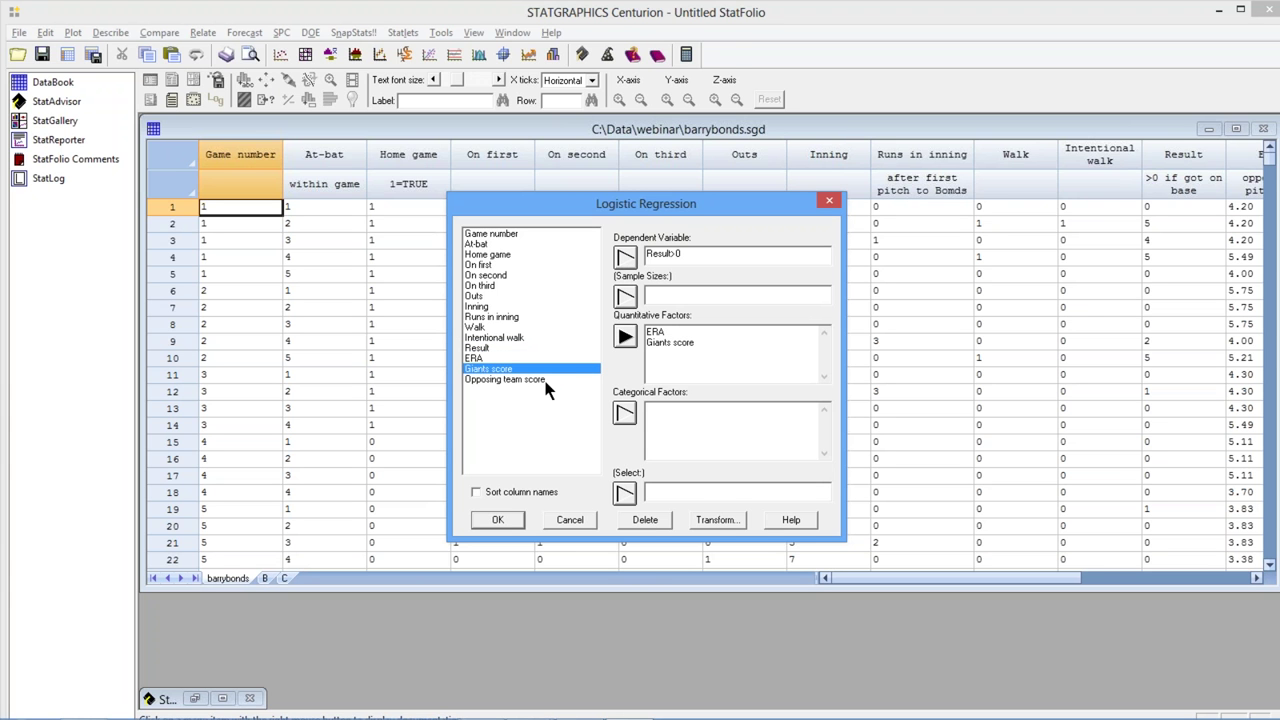
{"action": "left_click", "coordinate": [535, 385]}
{"action": "left_click", "coordinate": [624, 336]}
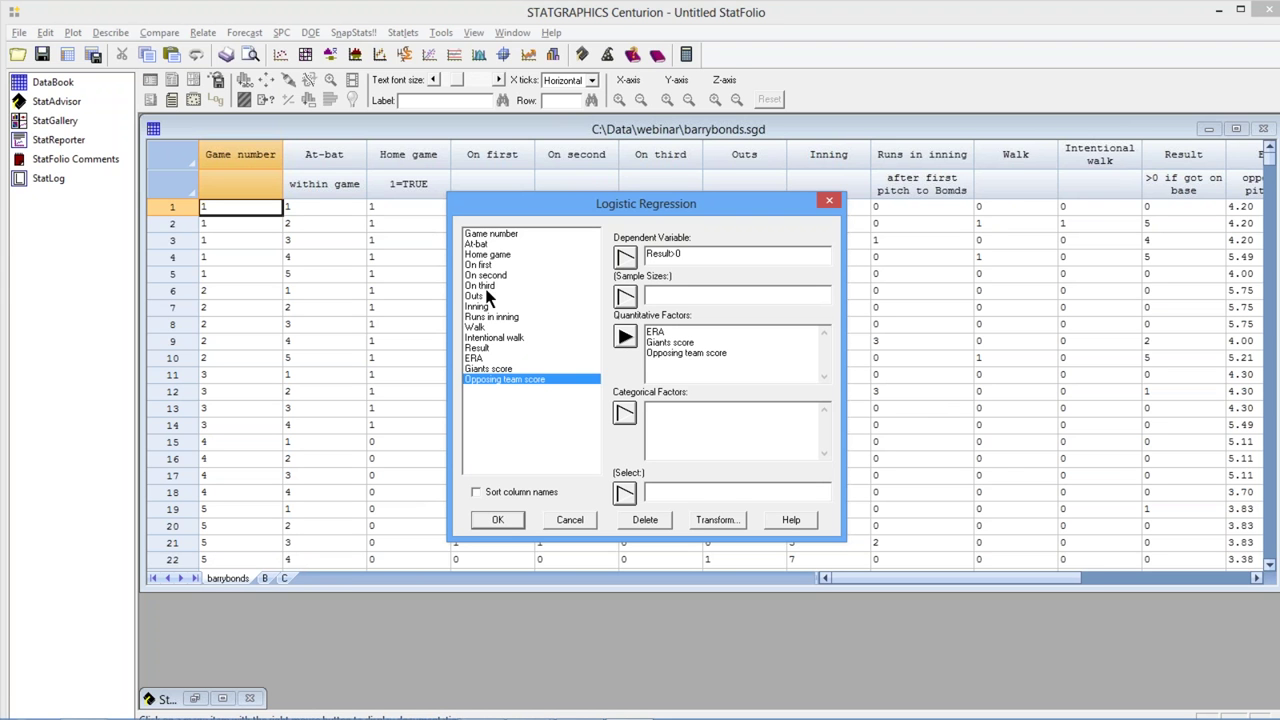
{"action": "left_click", "coordinate": [486, 308]}
{"action": "left_click", "coordinate": [624, 337]}
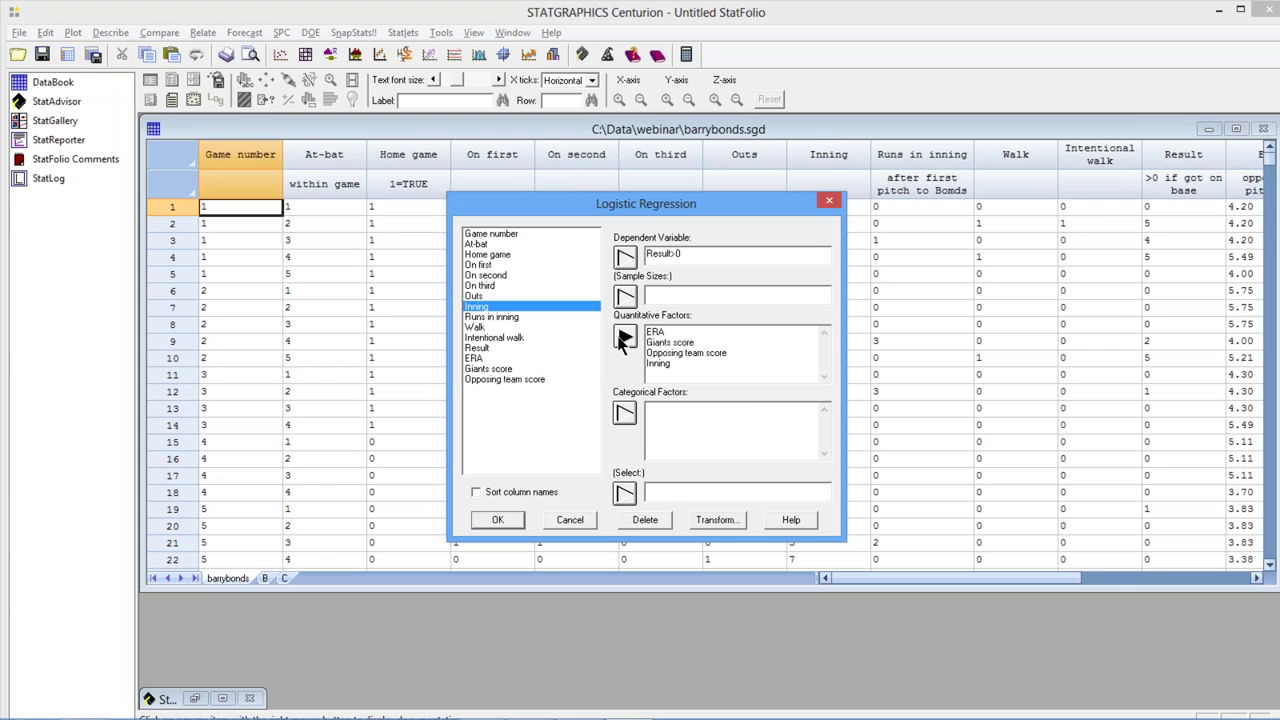
Add Outs, On first, On second, On third and Home game as categorical factors and accept the variable selection.
{"action": "left_click", "coordinate": [752, 415]}
{"action": "left_click", "coordinate": [507, 296]}
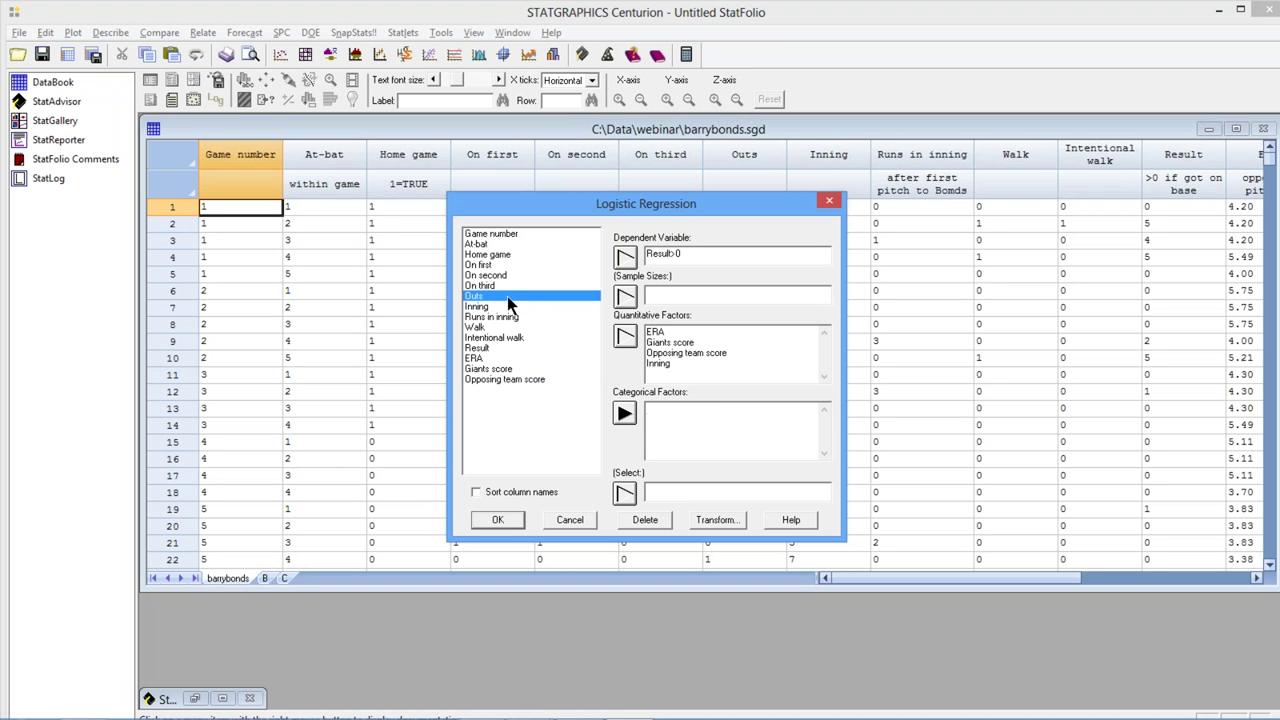
{"action": "left_click", "coordinate": [624, 415]}
{"action": "left_click_drag", "start_coordinate": [496, 268], "coordinate": [492, 284]}
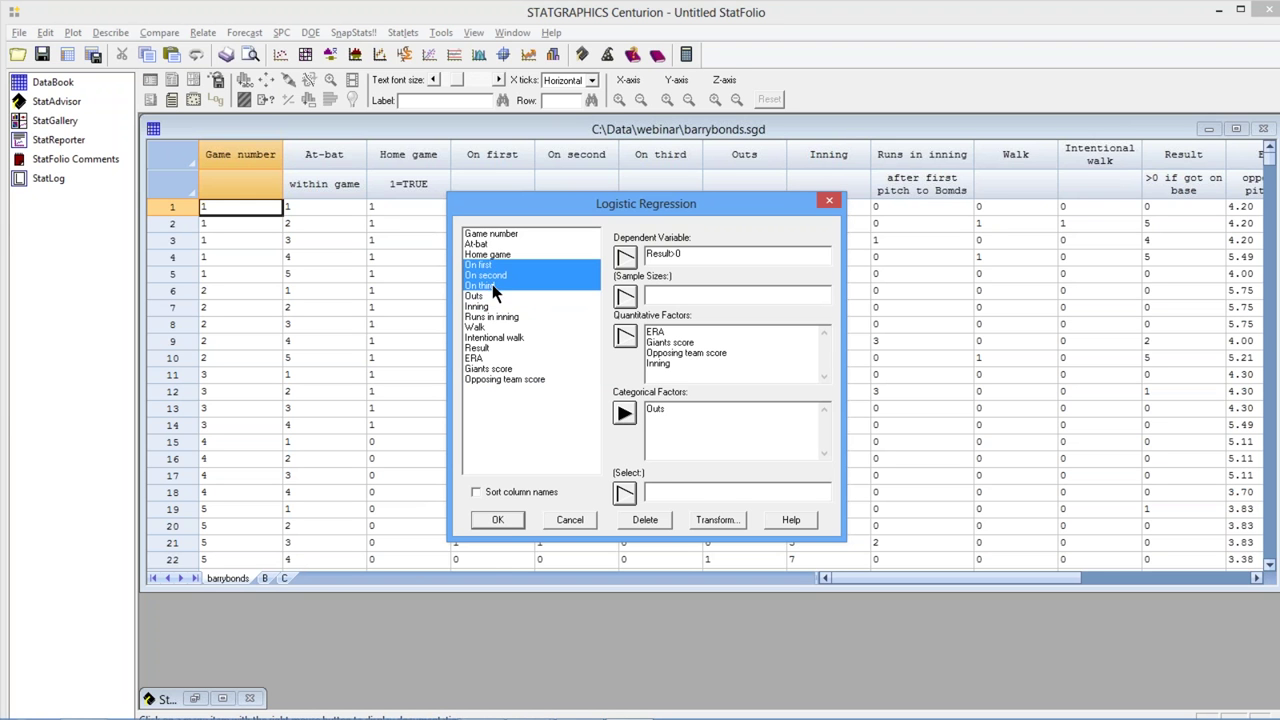
{"action": "left_click", "coordinate": [624, 415]}
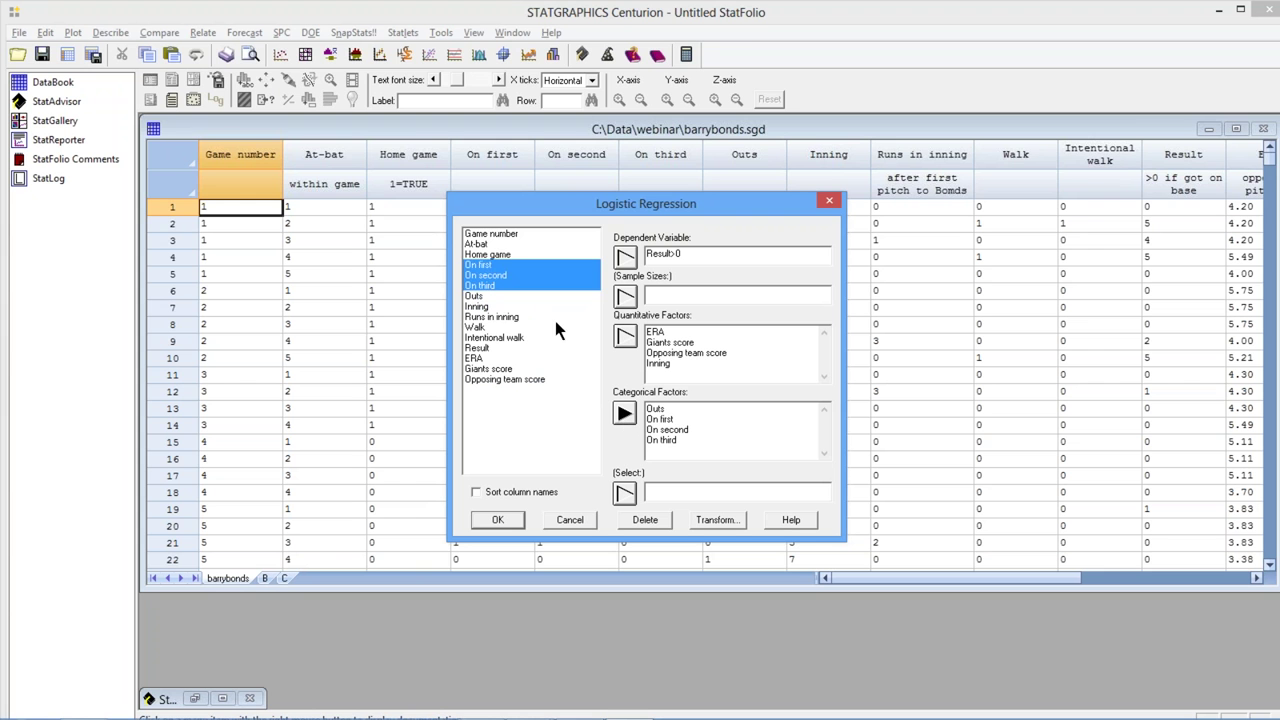
{"action": "left_click", "coordinate": [496, 255]}
{"action": "left_click", "coordinate": [623, 416]}
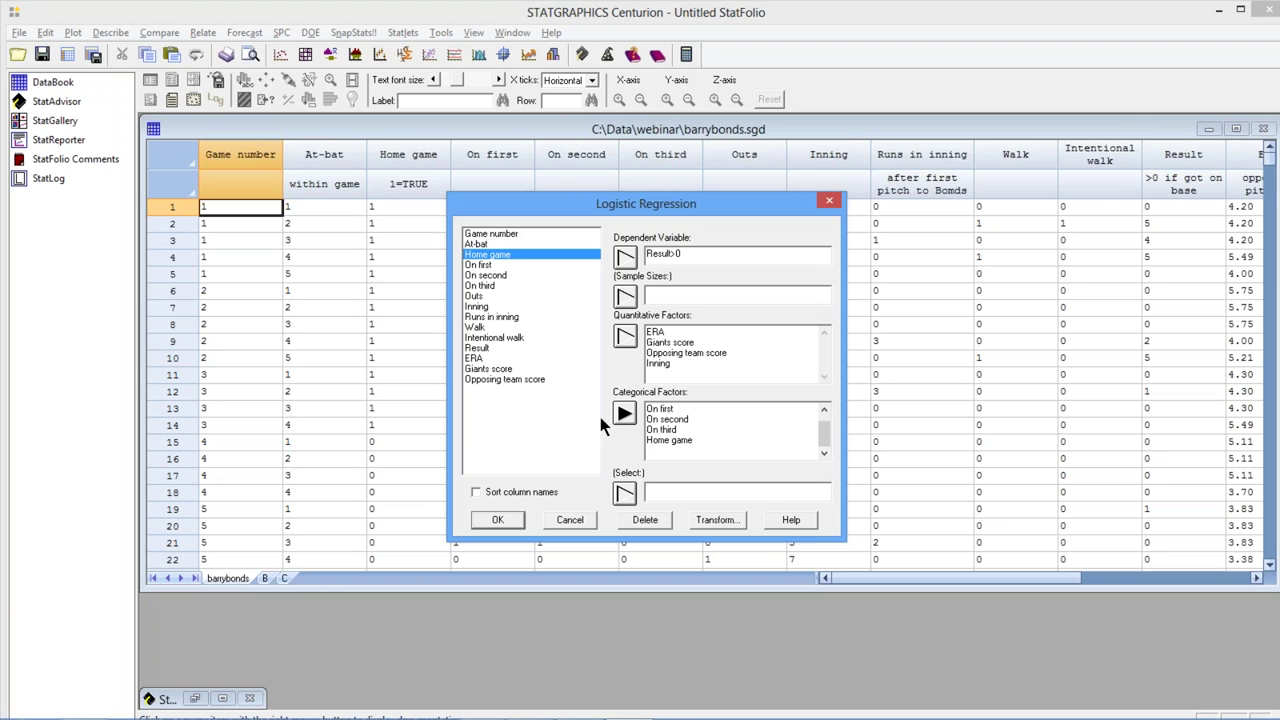
{"action": "left_click", "coordinate": [500, 520]}
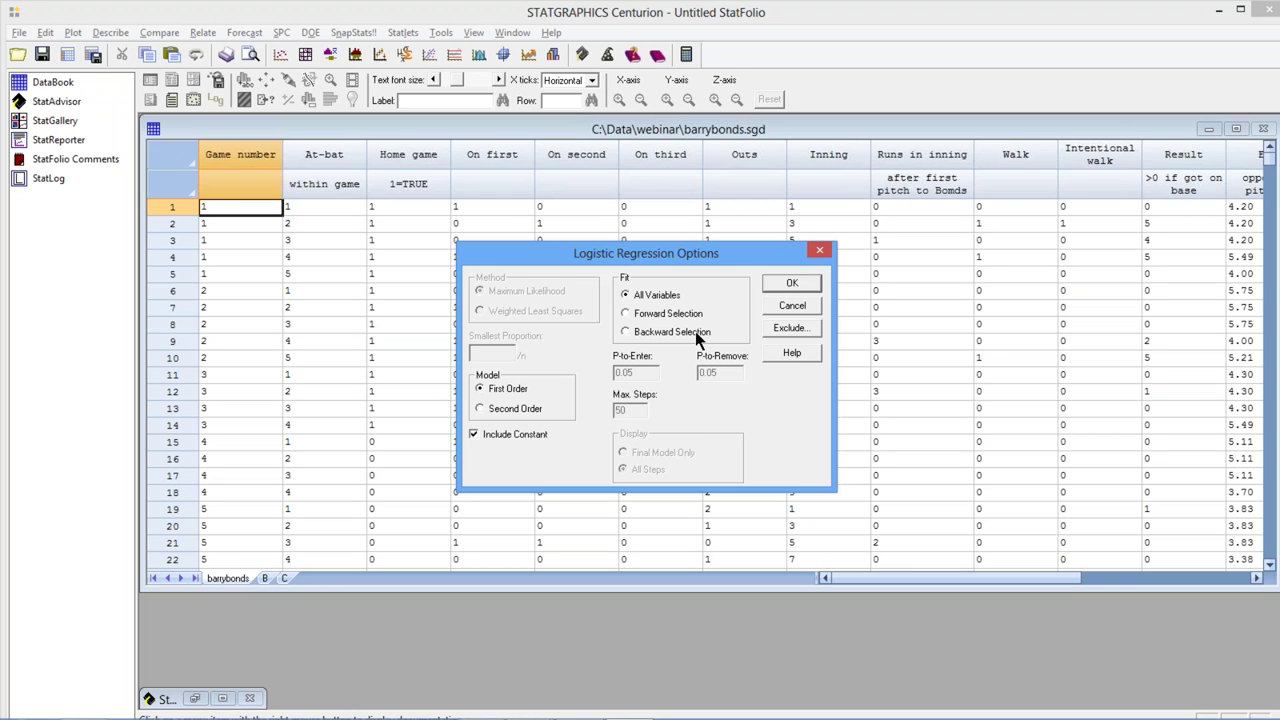
Fit the logistic regression with Backward Selection, accepting the default tables and graphs.
{"action": "left_click", "coordinate": [624, 332]}
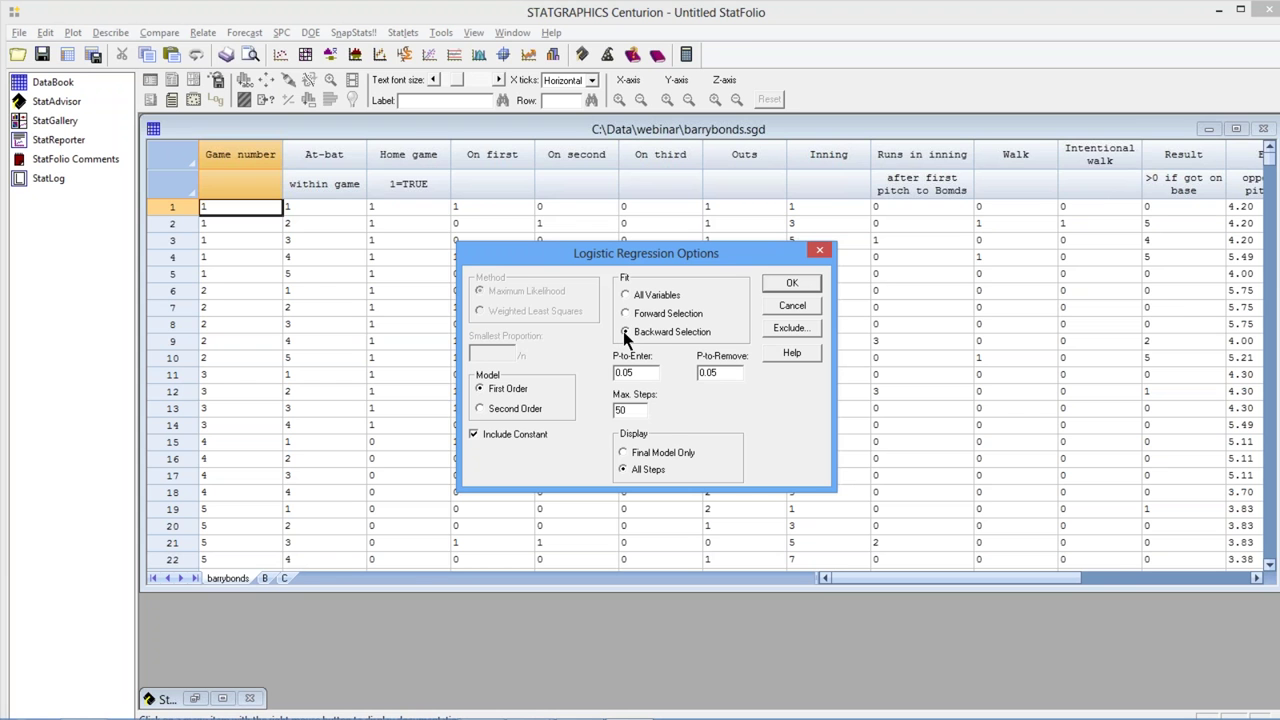
{"action": "left_click", "coordinate": [789, 284]}
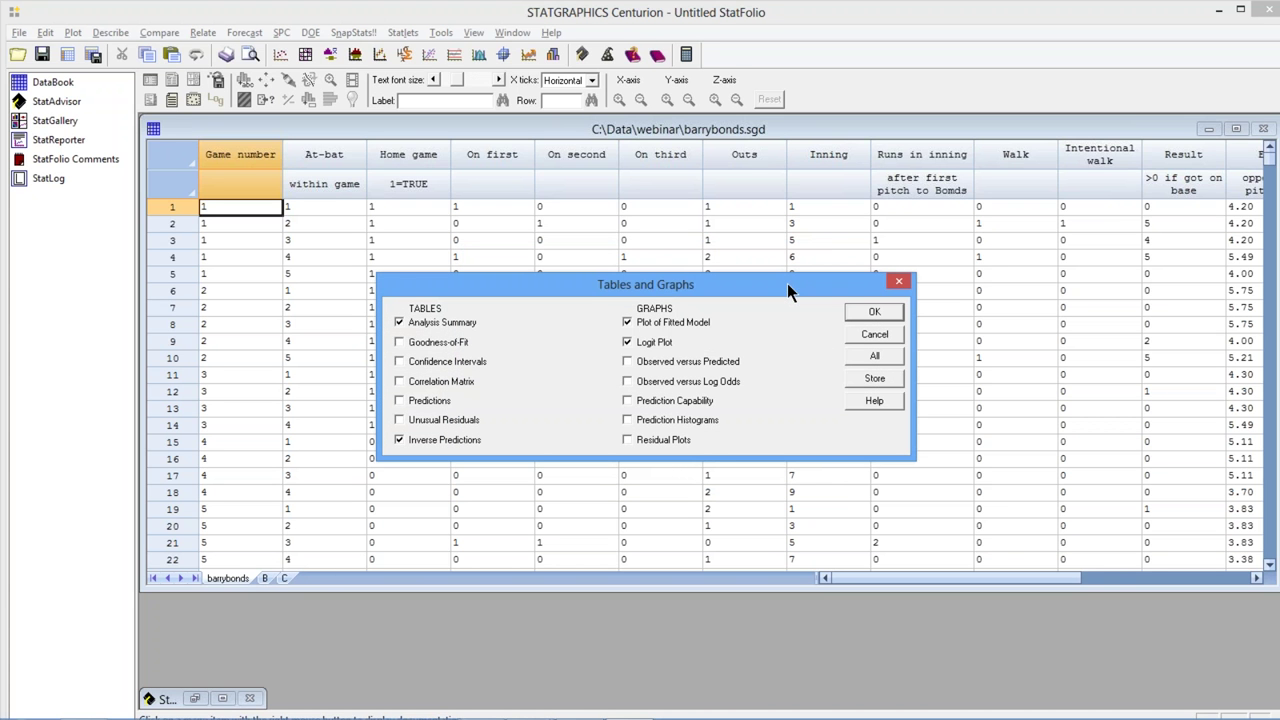
{"action": "left_click", "coordinate": [888, 312]}
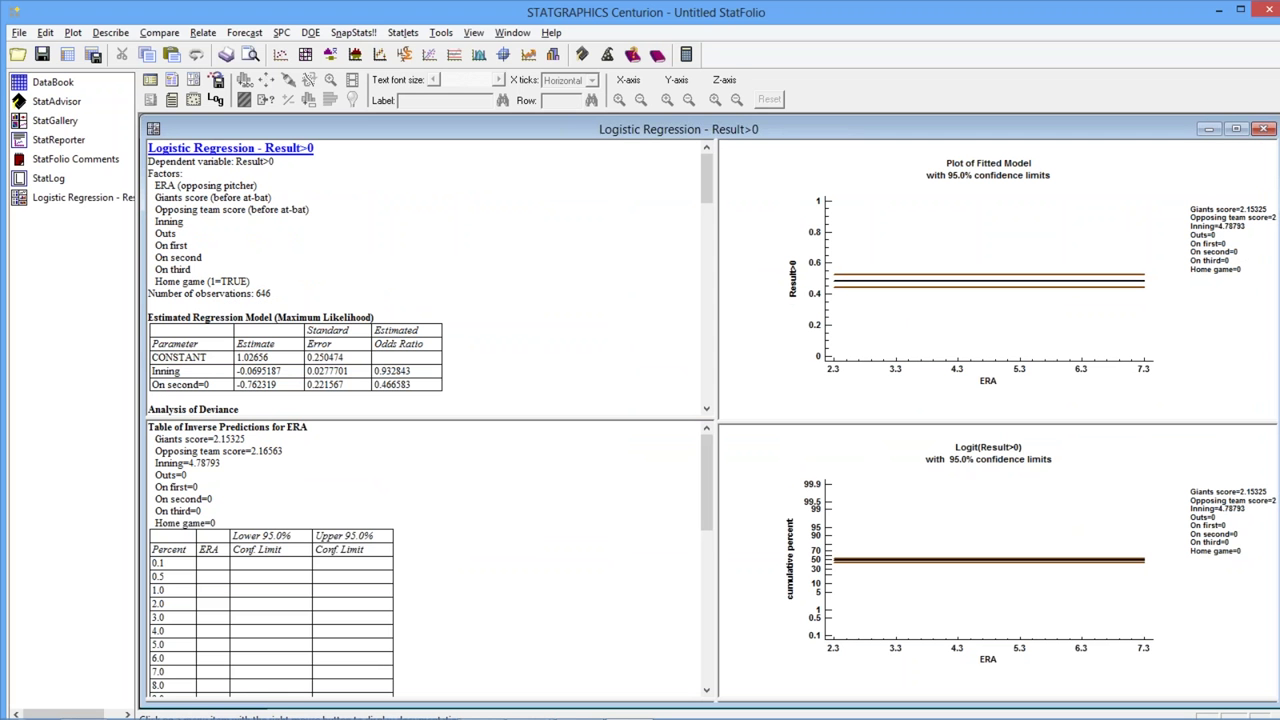
Enlarge the analysis summary and examine the model coefficients, the likelihood ratio tests and the Inning estimate by highlighting them.
{"action": "double_click", "coordinate": [598, 287]}
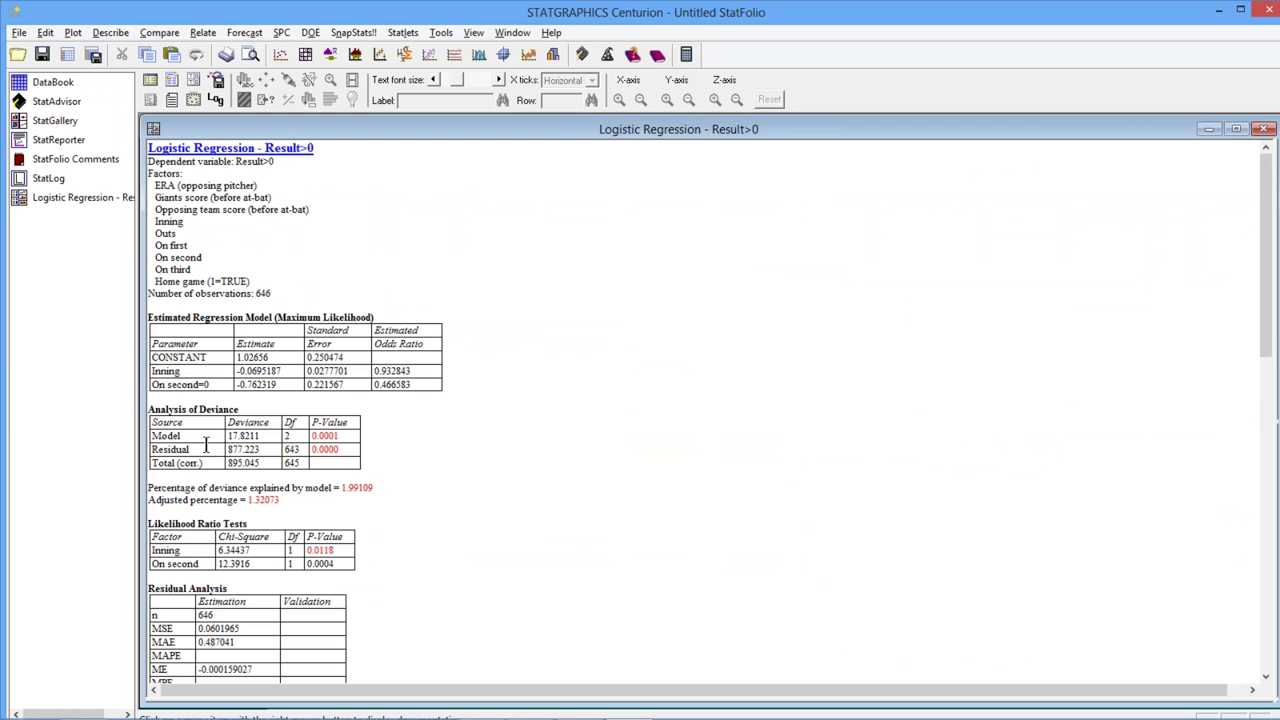
{"action": "left_click_drag", "start_coordinate": [143, 363], "coordinate": [132, 384]}
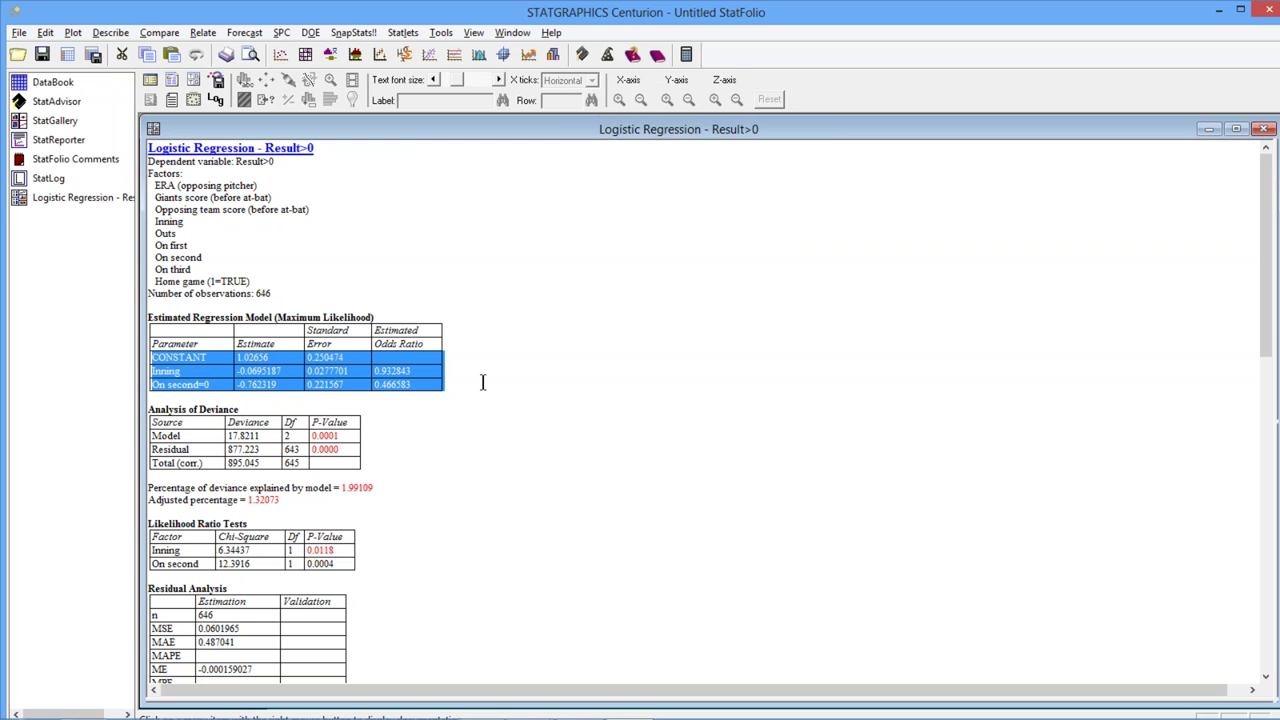
{"action": "left_click", "coordinate": [152, 556]}
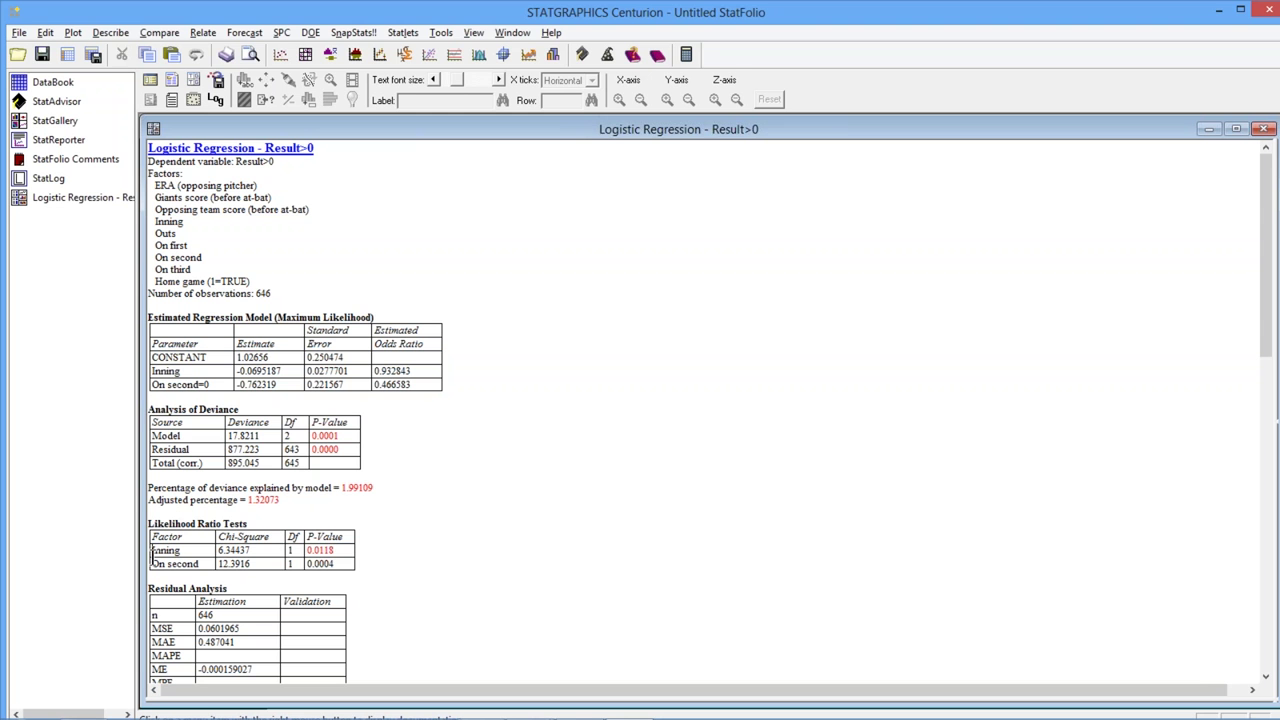
{"action": "left_click_drag", "start_coordinate": [152, 556], "coordinate": [147, 578]}
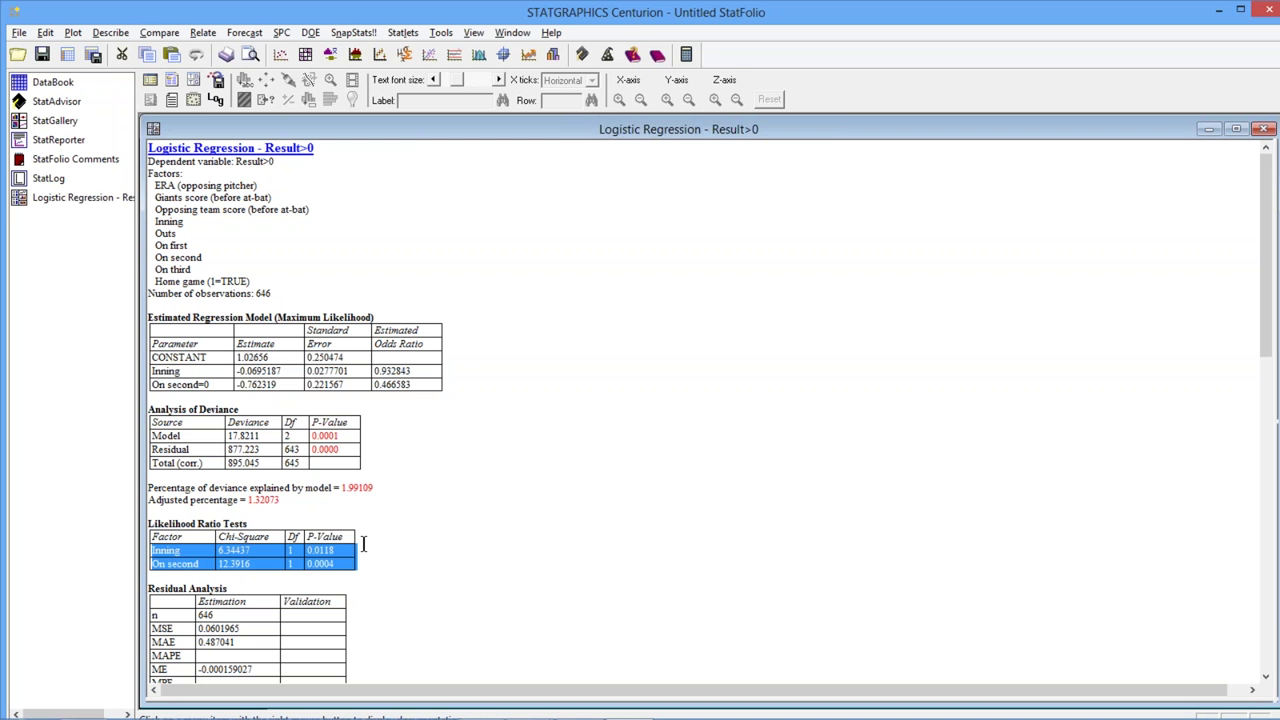
{"action": "left_click", "coordinate": [213, 376]}
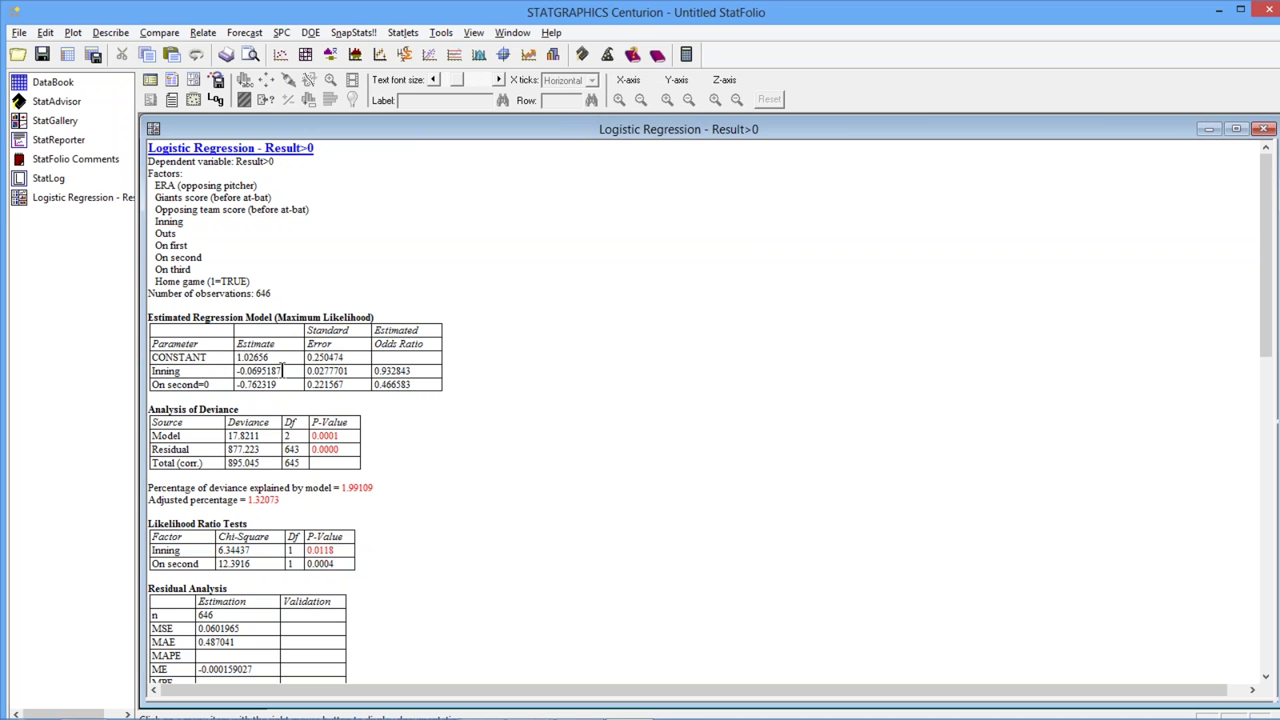
{"action": "double_click", "coordinate": [241, 367]}
{"action": "left_click_drag", "start_coordinate": [241, 367], "coordinate": [234, 368]}
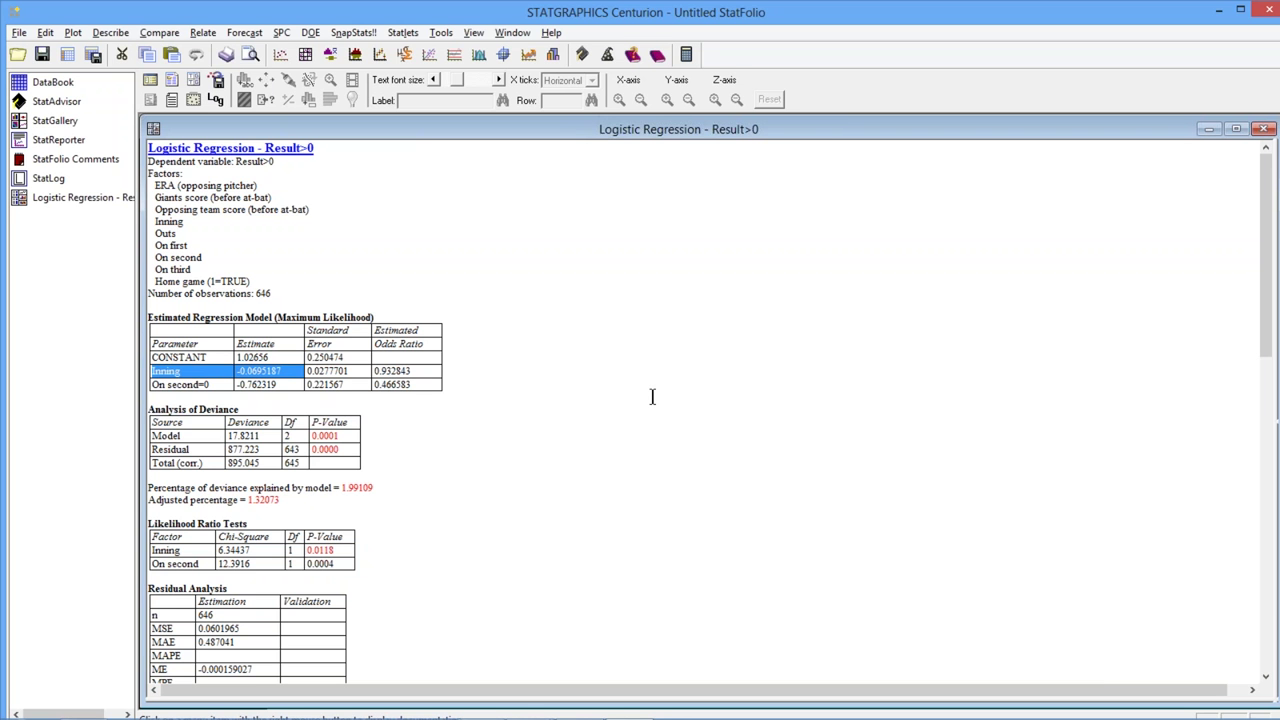
{"action": "left_click", "coordinate": [284, 389]}
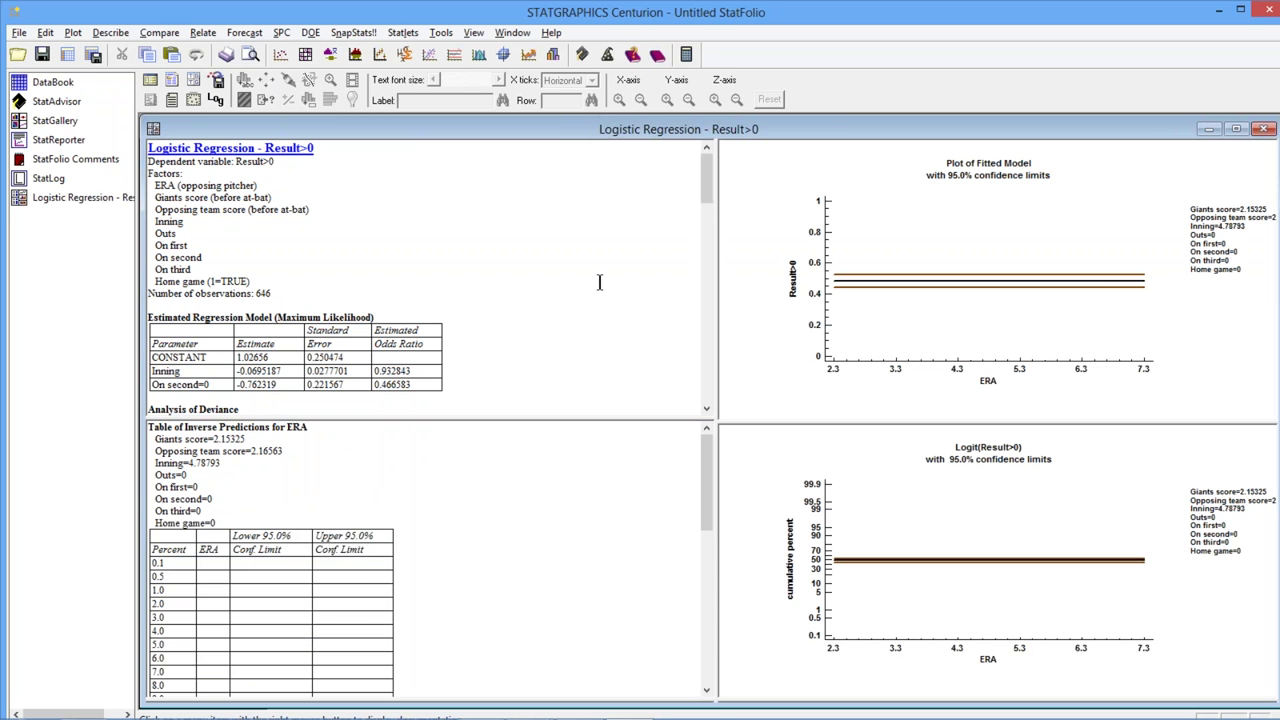
Enlarge the Plot of Fitted Model, plot it against Inning from 1.0 to 18.0, and move the held-factor legend closer to the curves.
{"action": "double_click", "coordinate": [837, 288]}
{"action": "right_click", "coordinate": [704, 249]}
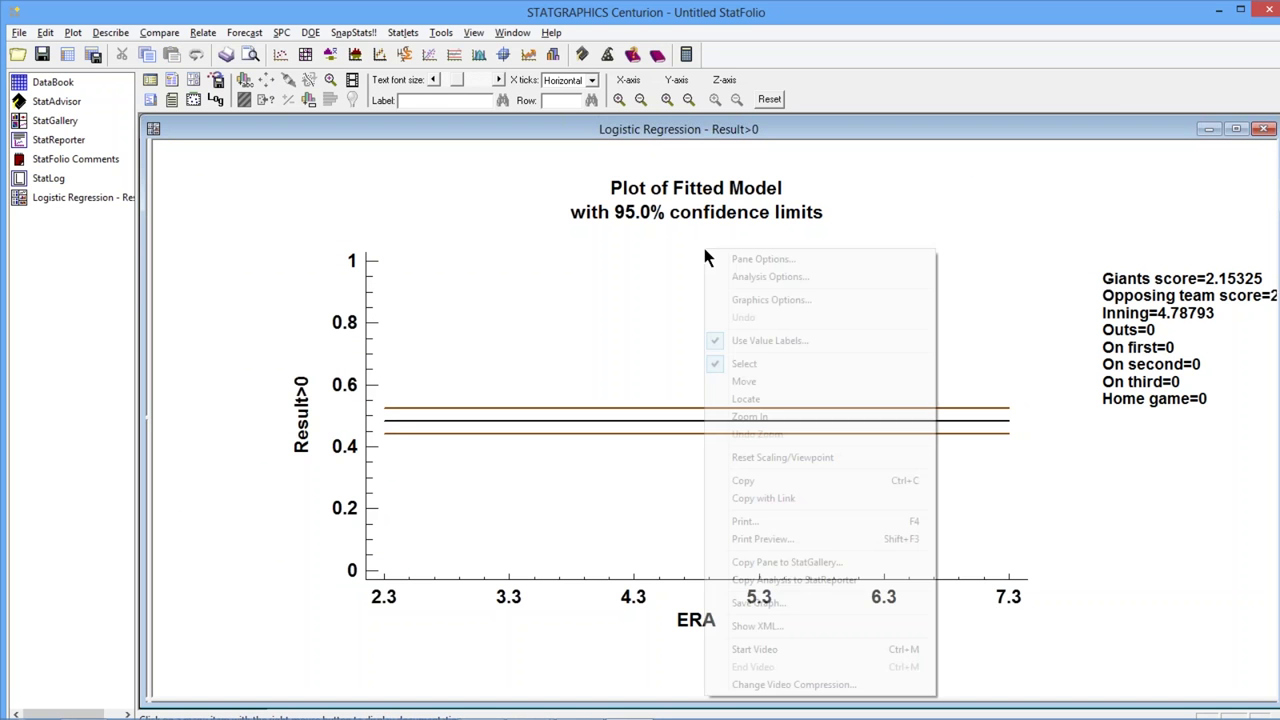
{"action": "left_click", "coordinate": [742, 261]}
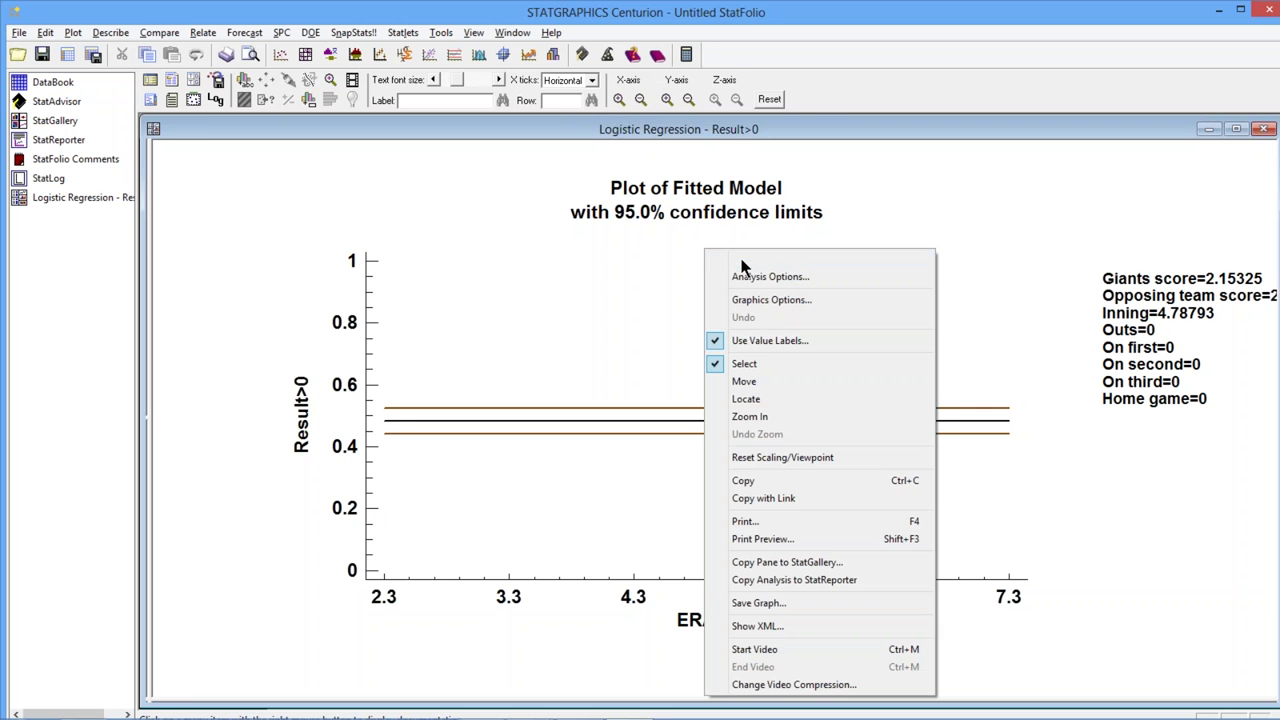
{"action": "left_click", "coordinate": [418, 299]}
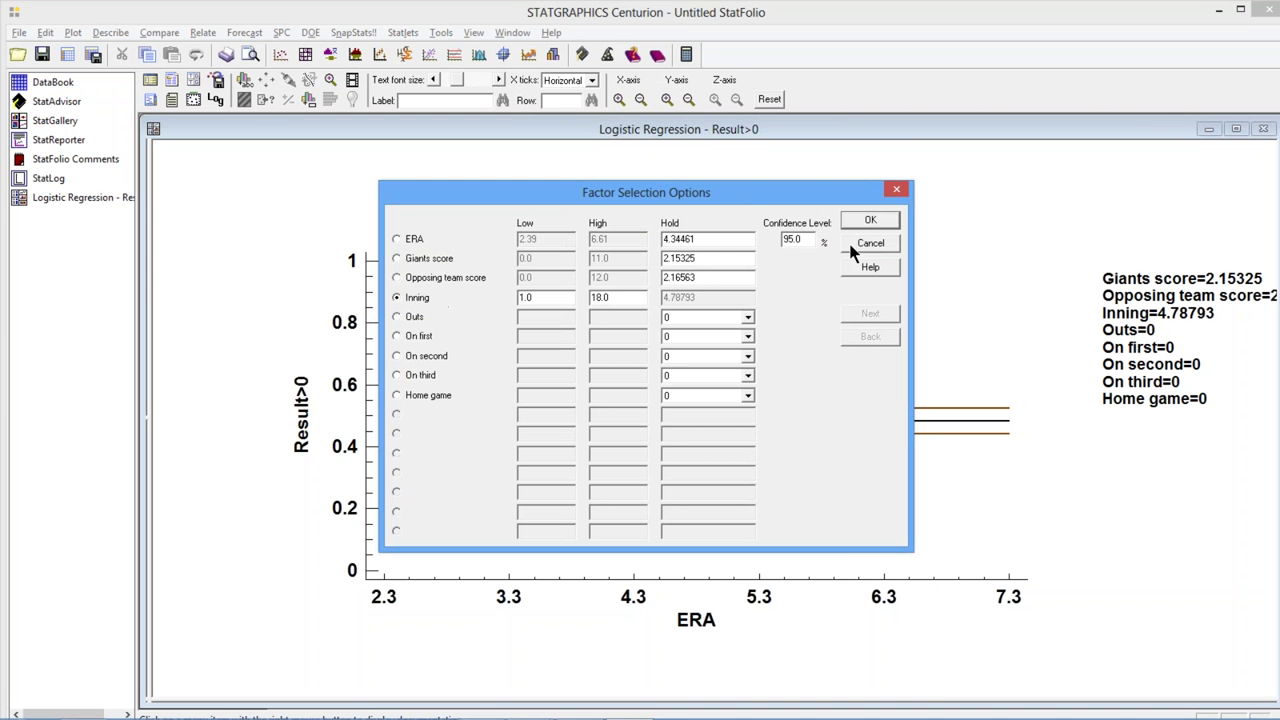
{"action": "left_click", "coordinate": [869, 220]}
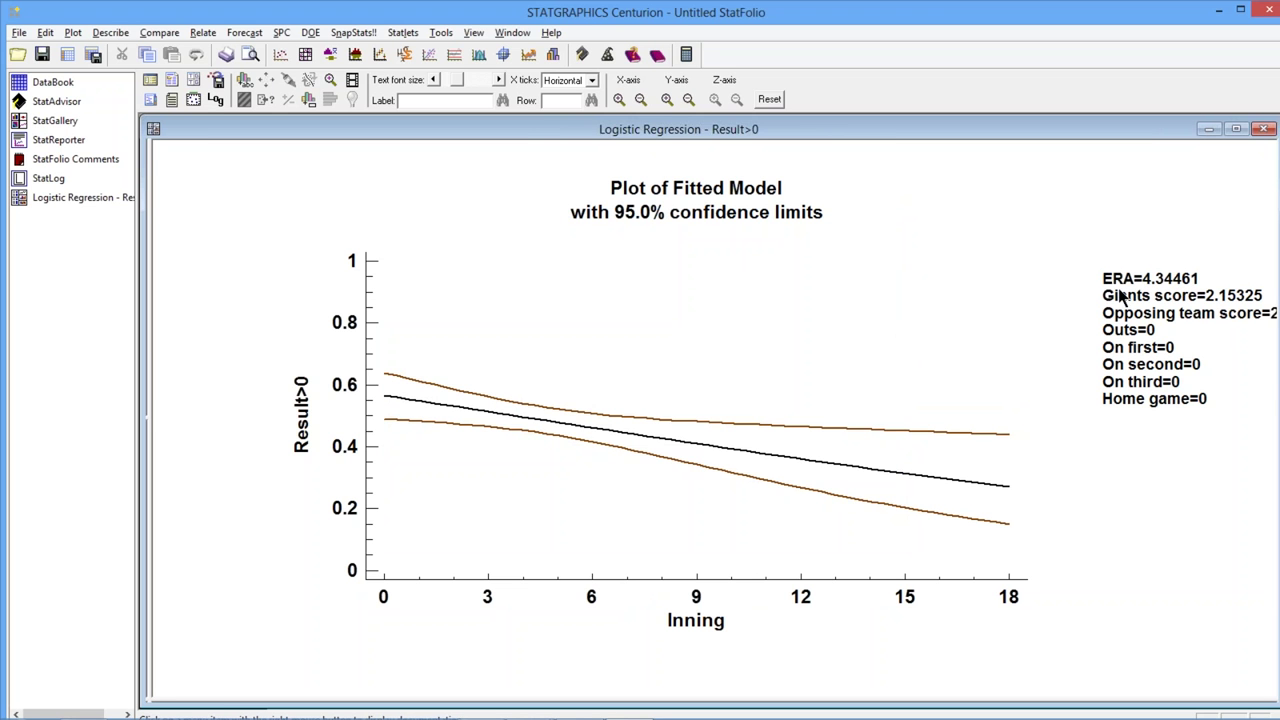
{"action": "left_click_drag", "start_coordinate": [1125, 298], "coordinate": [971, 274]}
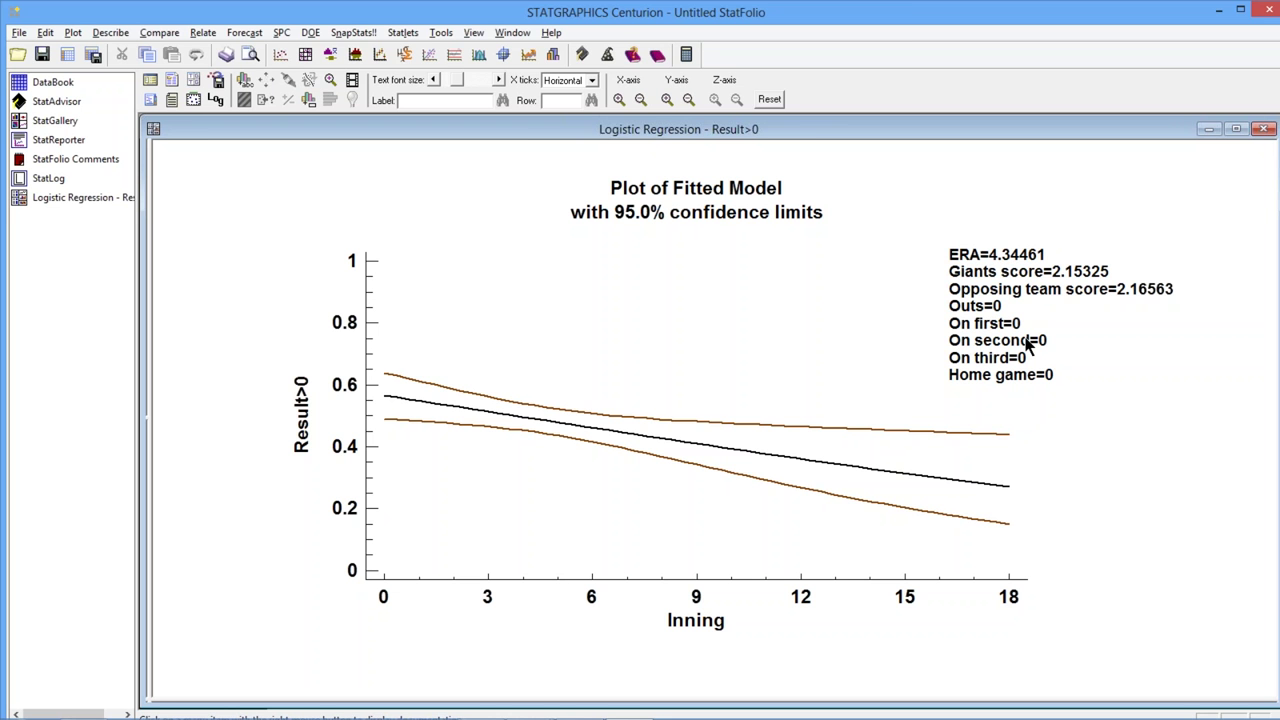
Change the factor plotted in the fitted model graph to On second, keeping the other factors at their hold values.
{"action": "right_click", "coordinate": [921, 177]}
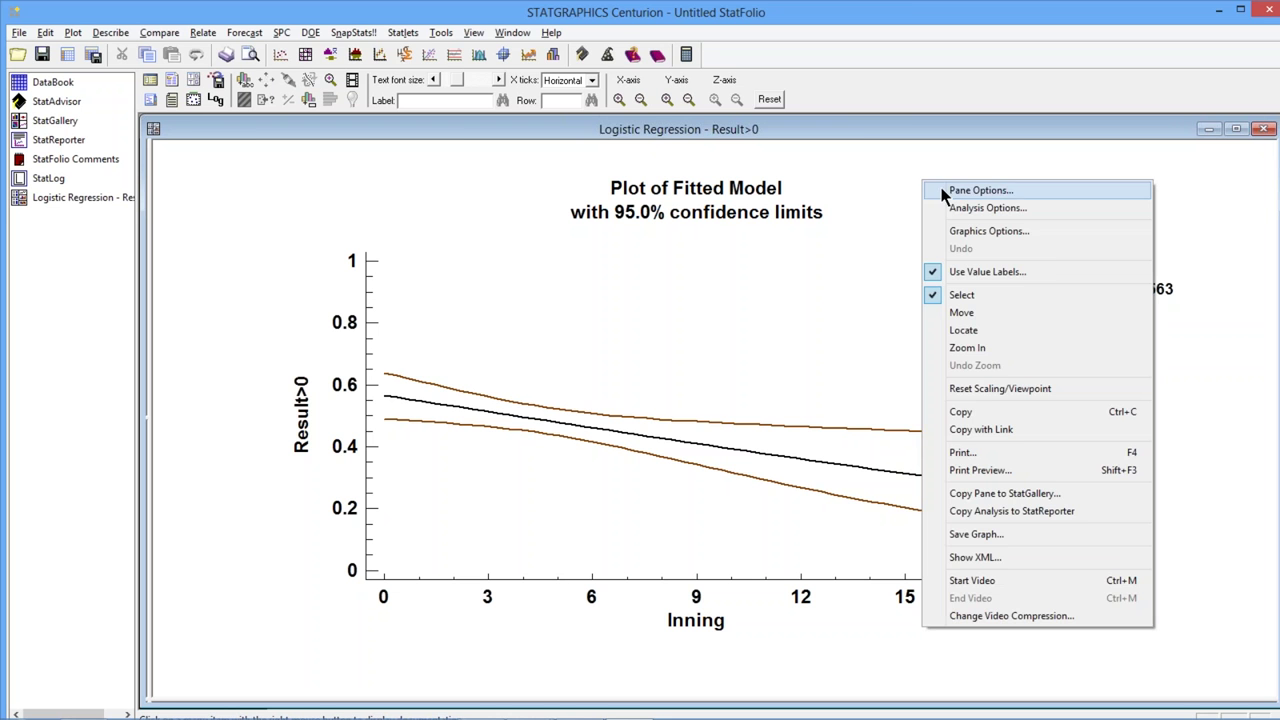
{"action": "left_click", "coordinate": [943, 190]}
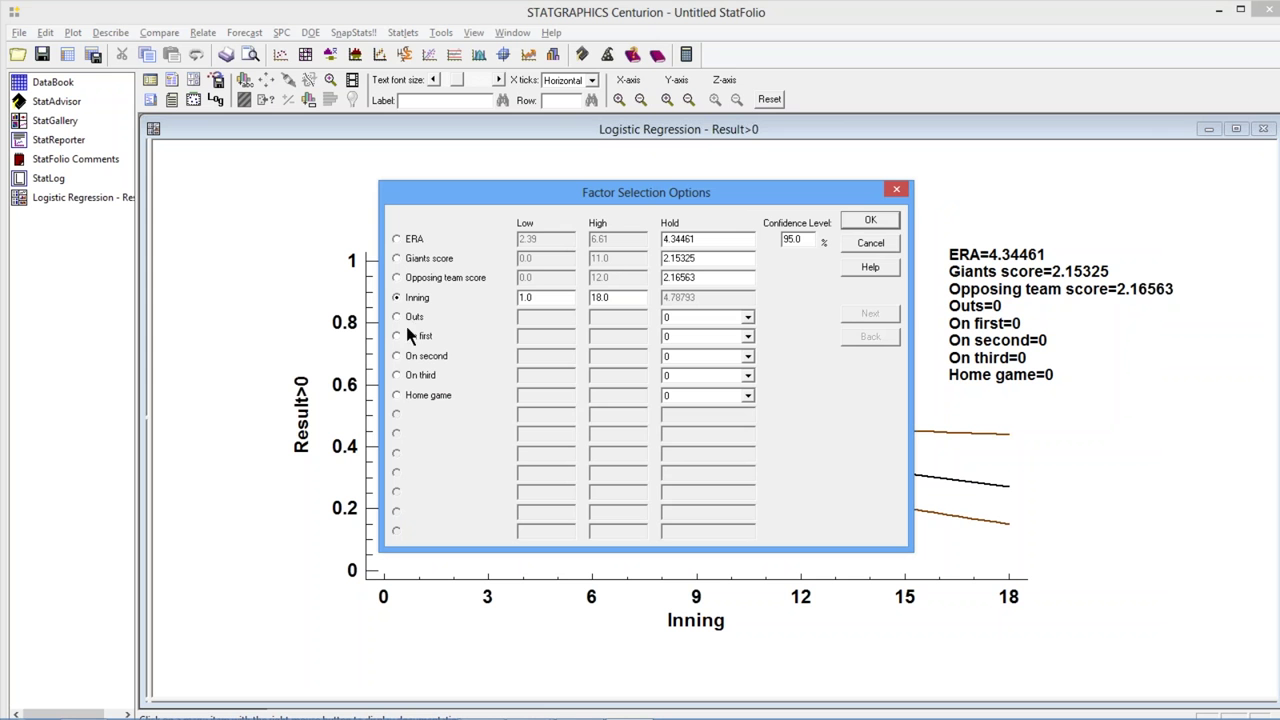
{"action": "left_click", "coordinate": [400, 355]}
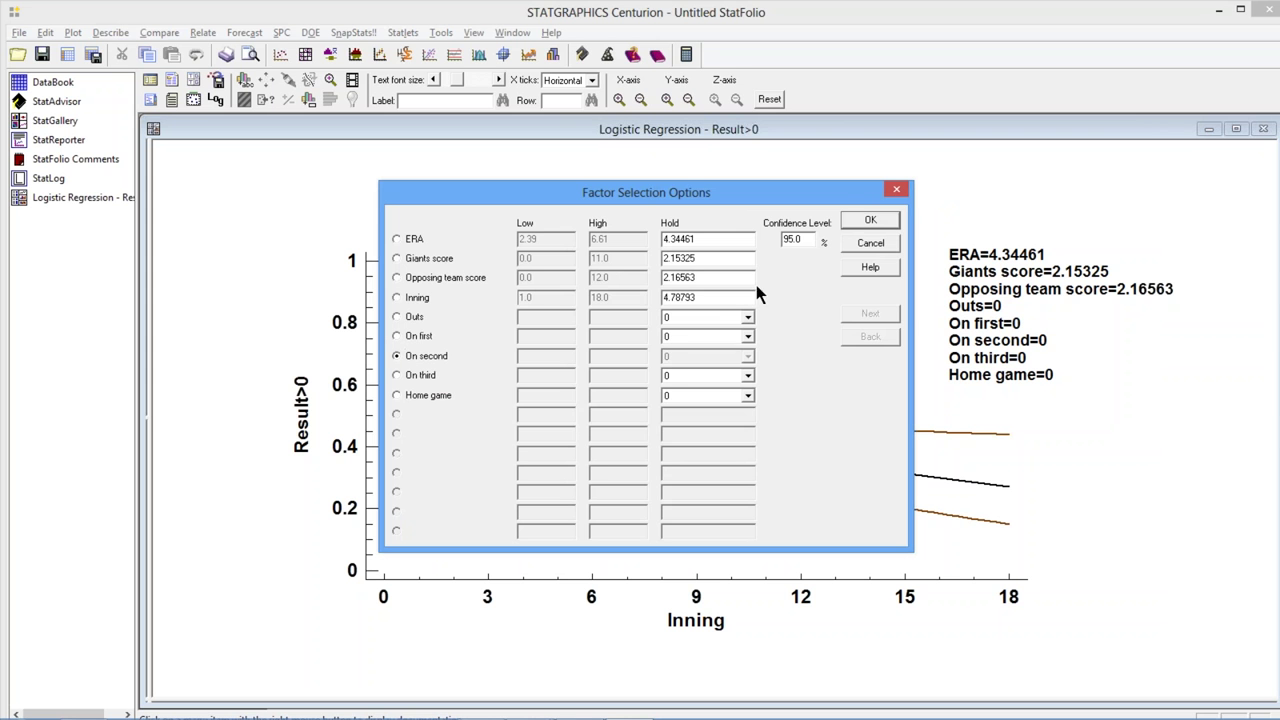
{"action": "left_click", "coordinate": [870, 221]}
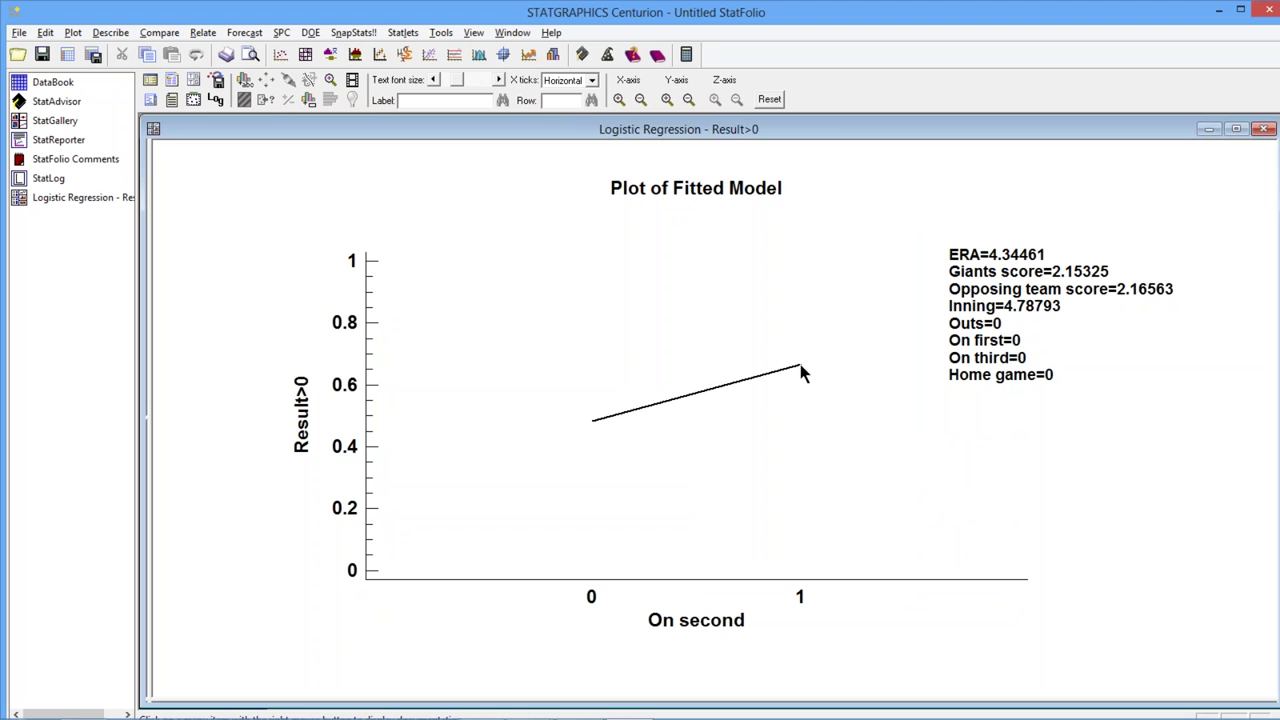
Use the Locate crosshair to read Result>0 at On second 0 and 1, and switch to the PowerPoint slide show.
{"action": "right_click", "coordinate": [894, 193]}
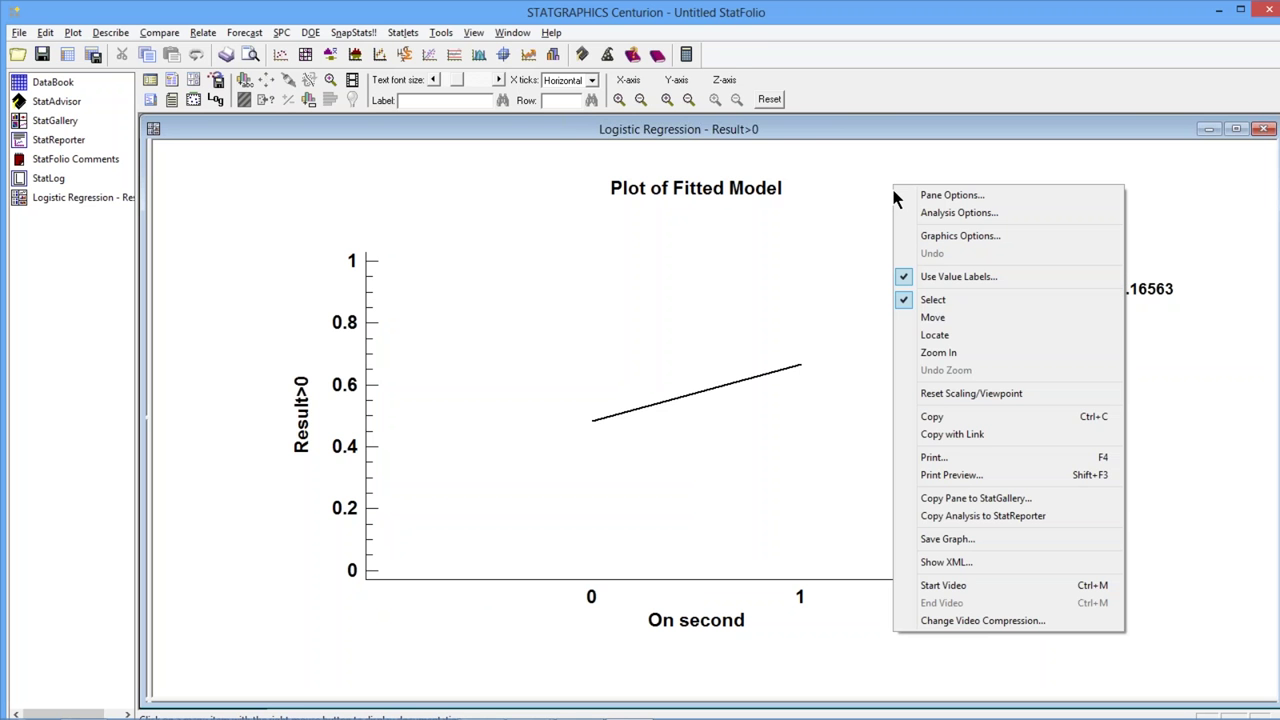
{"action": "left_click", "coordinate": [946, 336]}
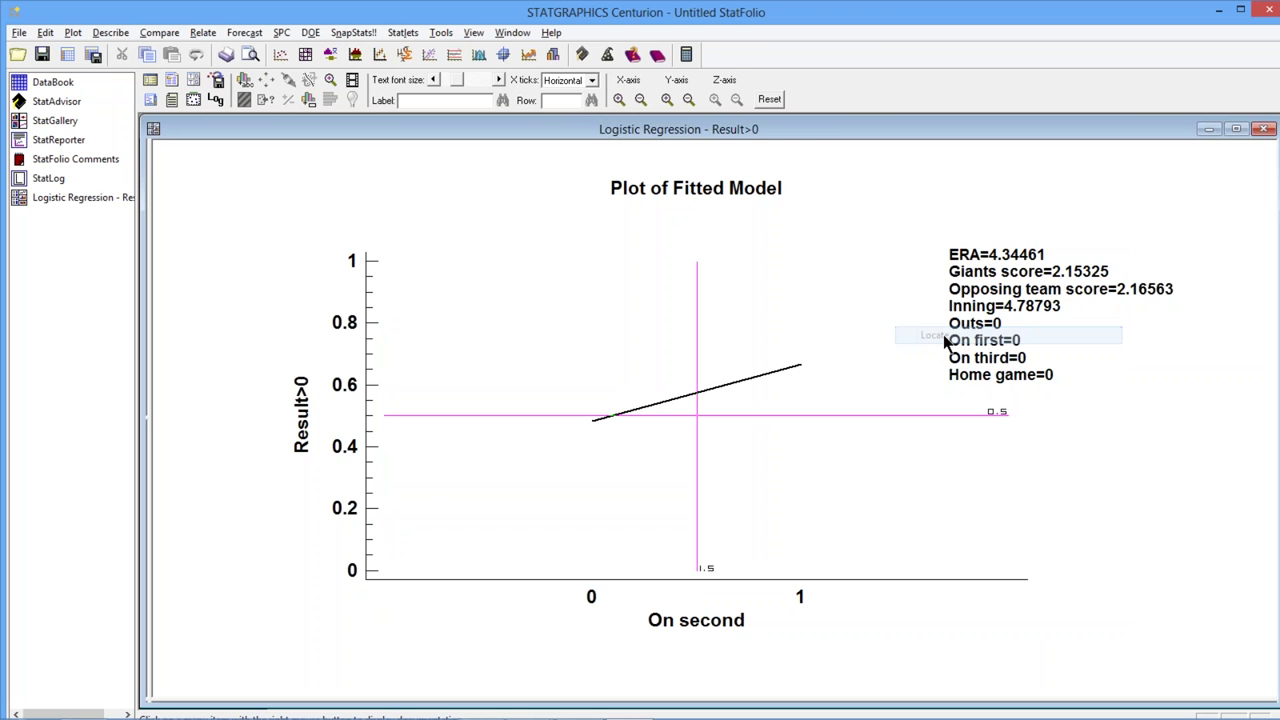
{"action": "left_click_drag", "start_coordinate": [747, 418], "coordinate": [593, 418]}
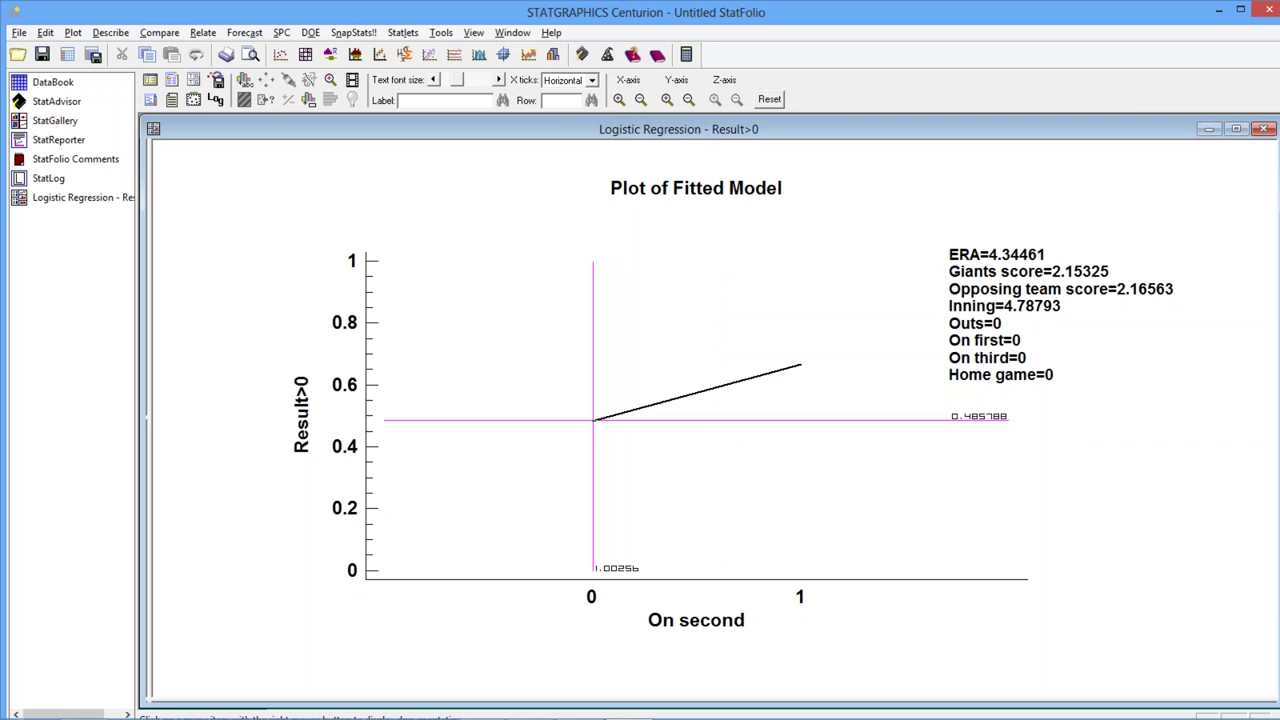
{"action": "left_click_drag", "start_coordinate": [593, 420], "coordinate": [594, 420]}
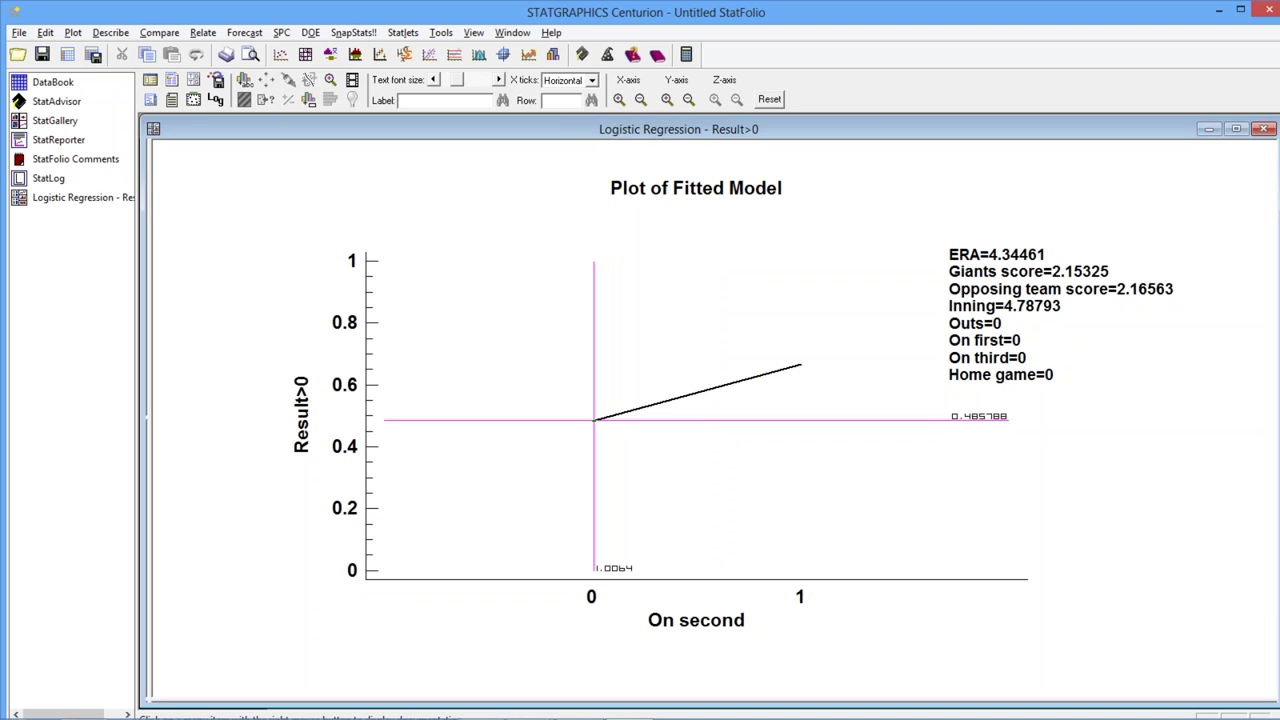
{"action": "left_click_drag", "start_coordinate": [594, 420], "coordinate": [800, 366]}
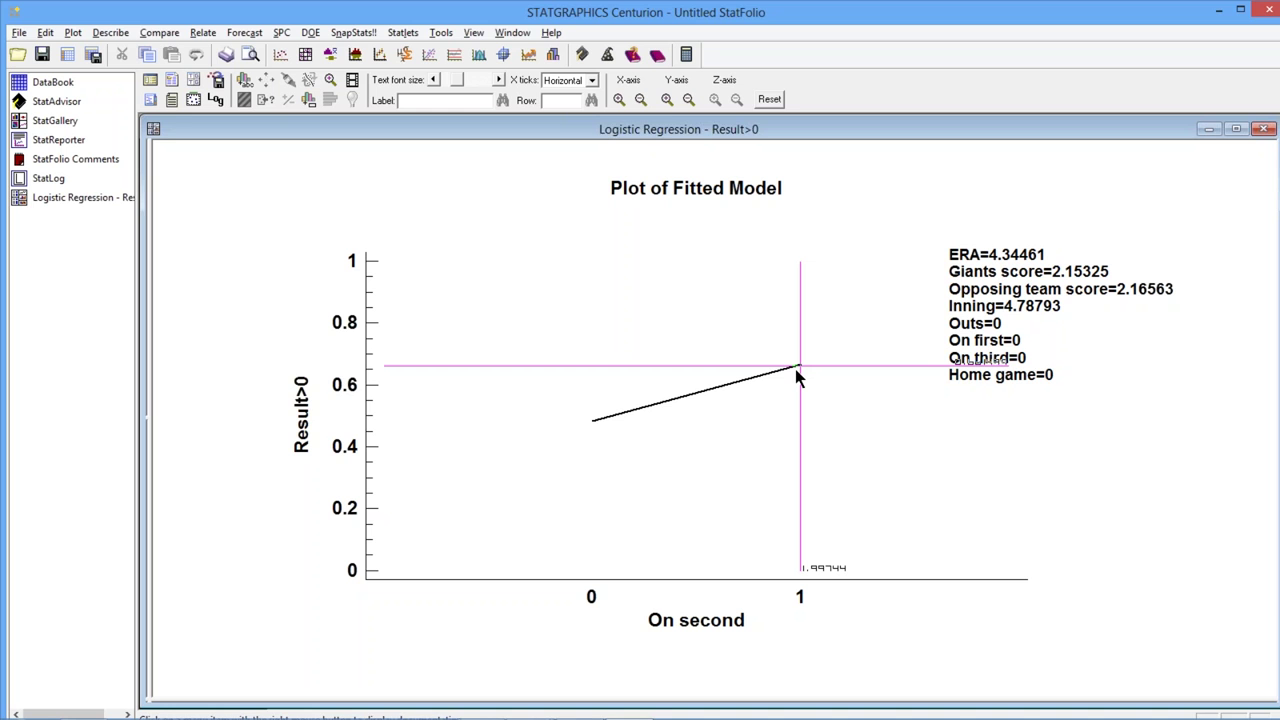
{"action": "key", "text": "alt+Tab"}
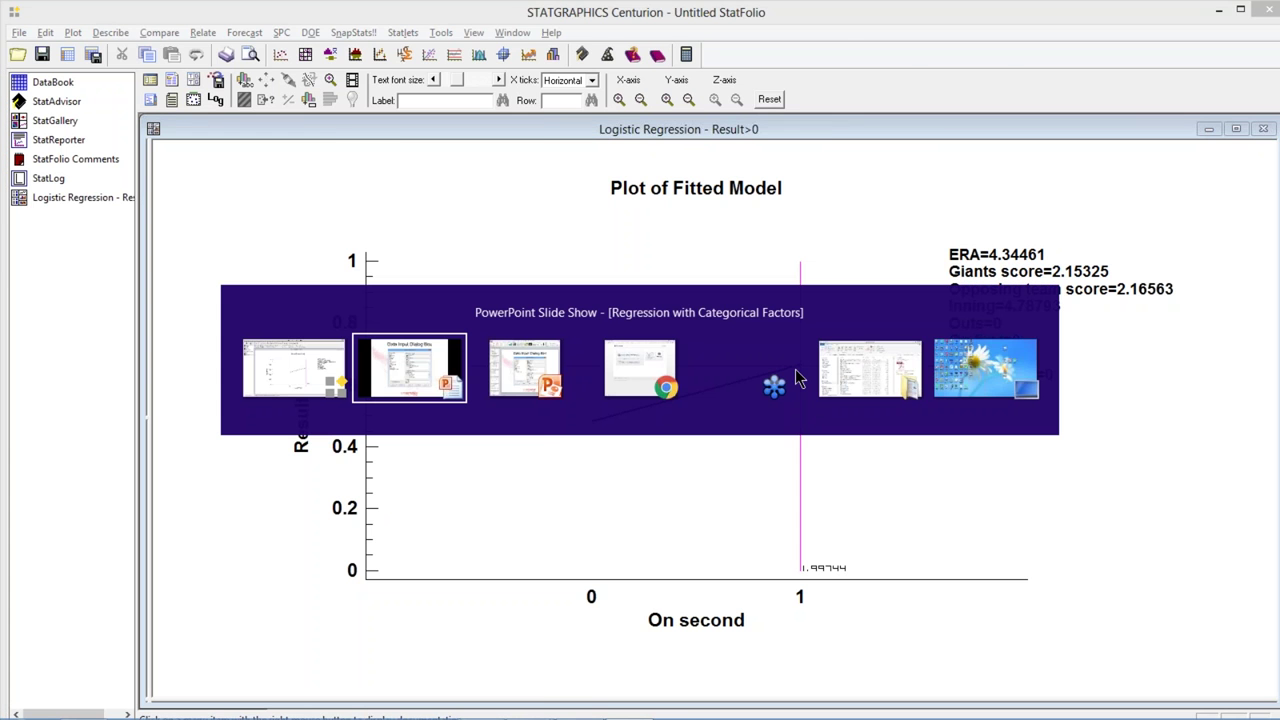
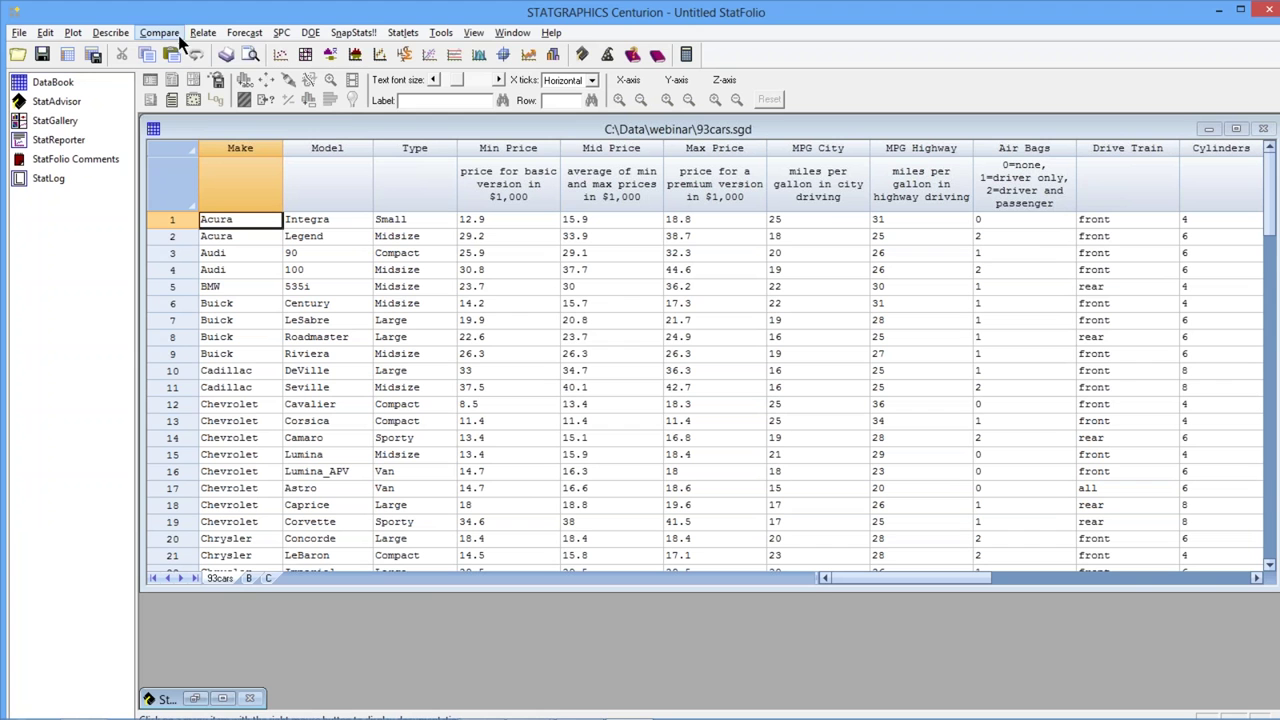
Set up a Simple Regression on the 93cars data with MPG Highway as Y and Weight as X.
{"action": "left_click", "coordinate": [203, 33]}
{"action": "mouse_move", "coordinate": [231, 47]}
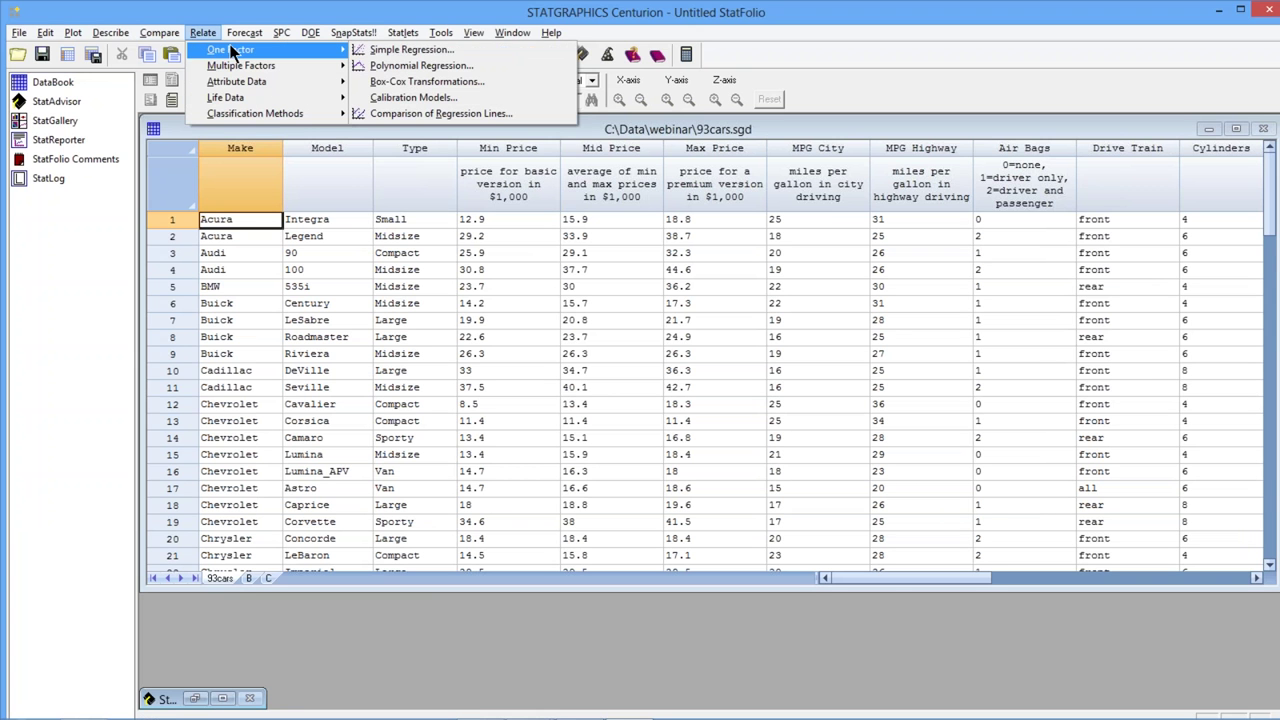
{"action": "left_click", "coordinate": [440, 52]}
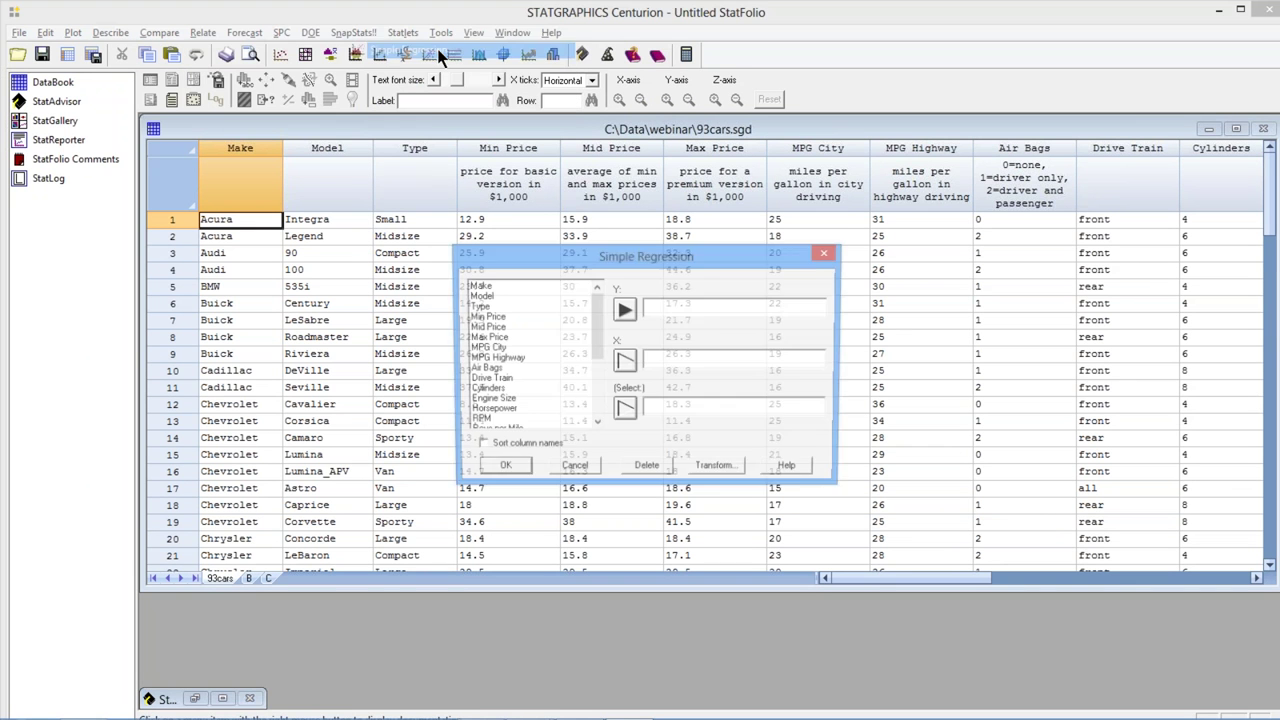
{"action": "double_click", "coordinate": [515, 362]}
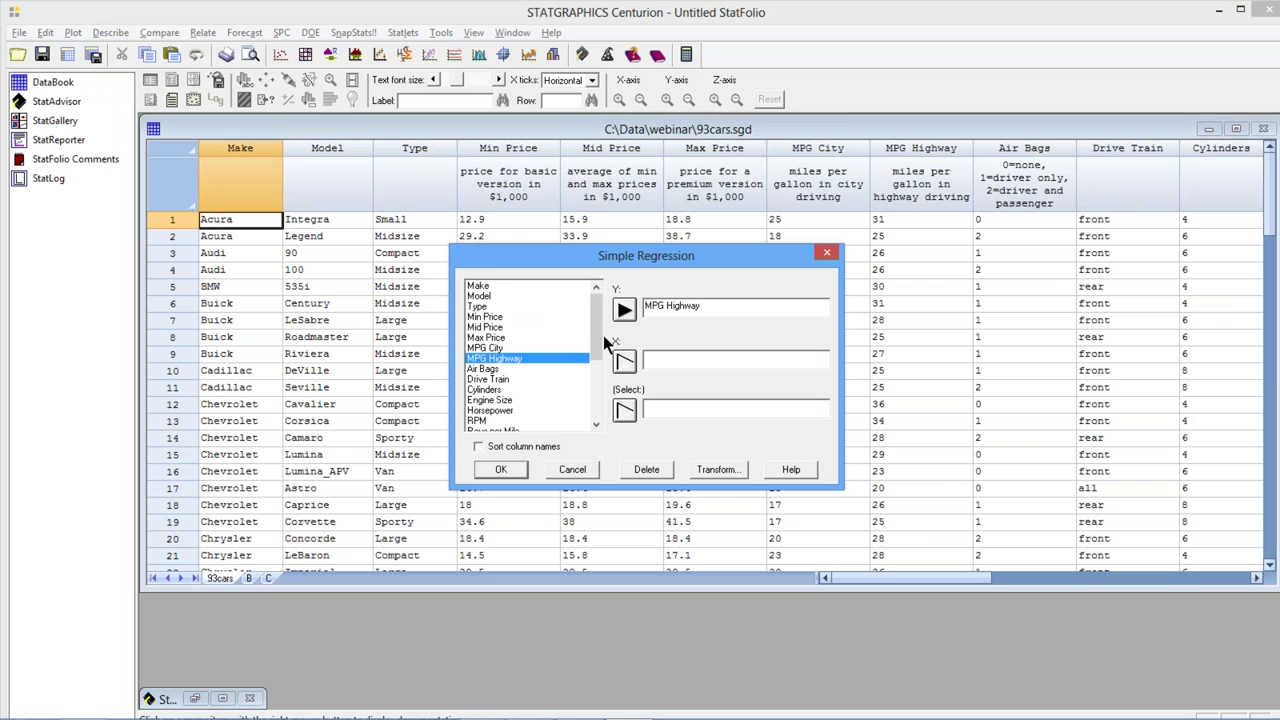
{"action": "left_click_drag", "start_coordinate": [596, 342], "coordinate": [590, 405]}
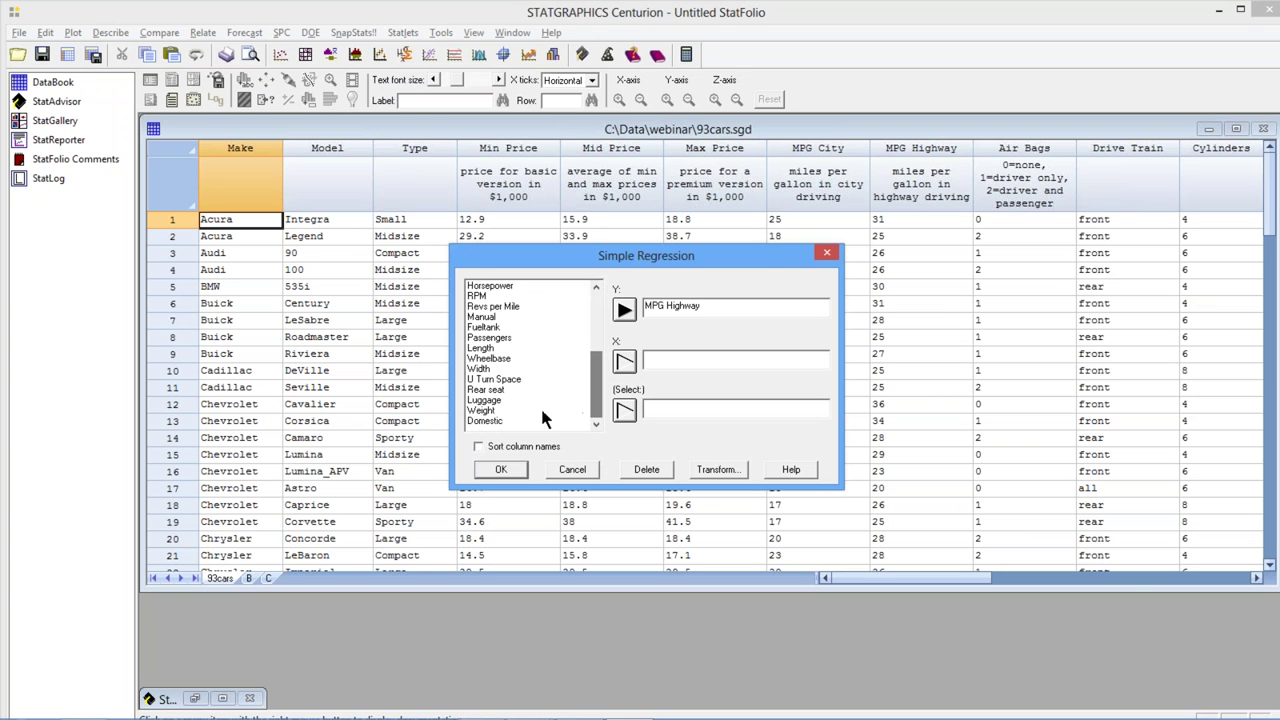
{"action": "left_click", "coordinate": [488, 411]}
{"action": "left_click", "coordinate": [622, 362]}
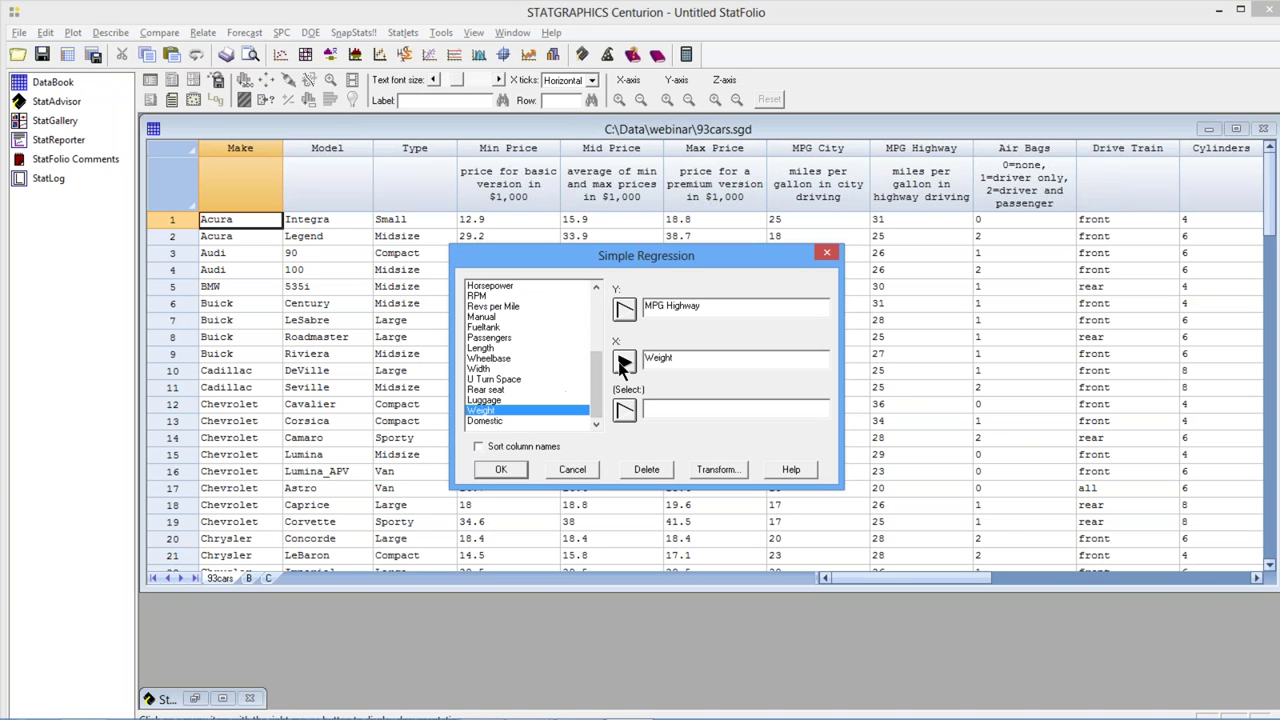
{"action": "left_click", "coordinate": [512, 468]}
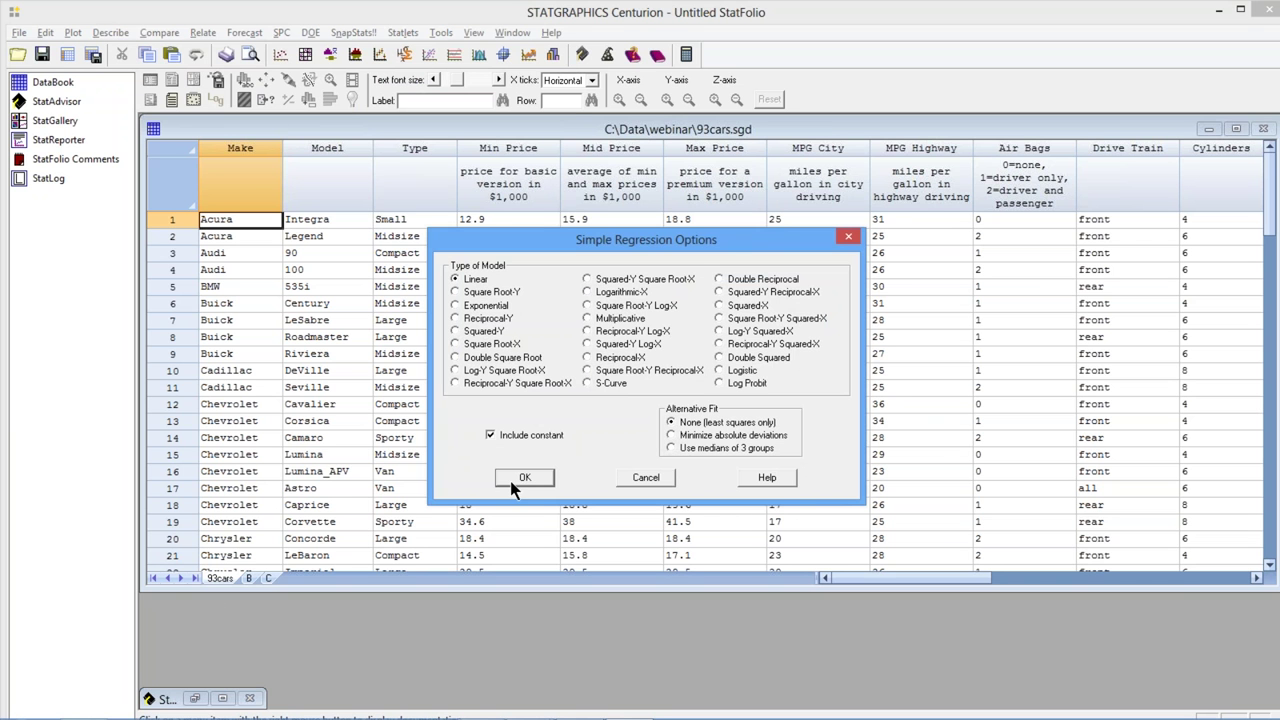
Fit the linear model with a constant, including Comparison of Alternative Models and leaving out the Unusual Residuals table.
{"action": "left_click", "coordinate": [516, 479]}
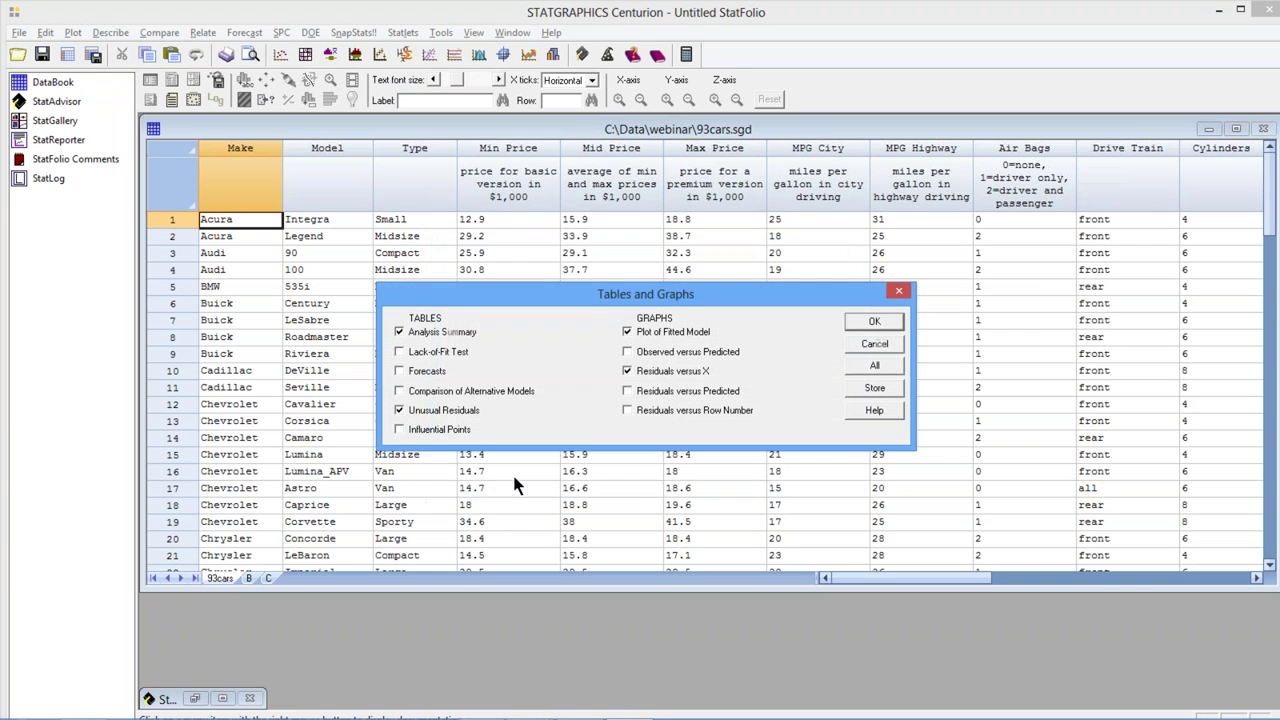
{"action": "left_click", "coordinate": [436, 391]}
{"action": "left_click", "coordinate": [434, 411]}
{"action": "left_click", "coordinate": [870, 322]}
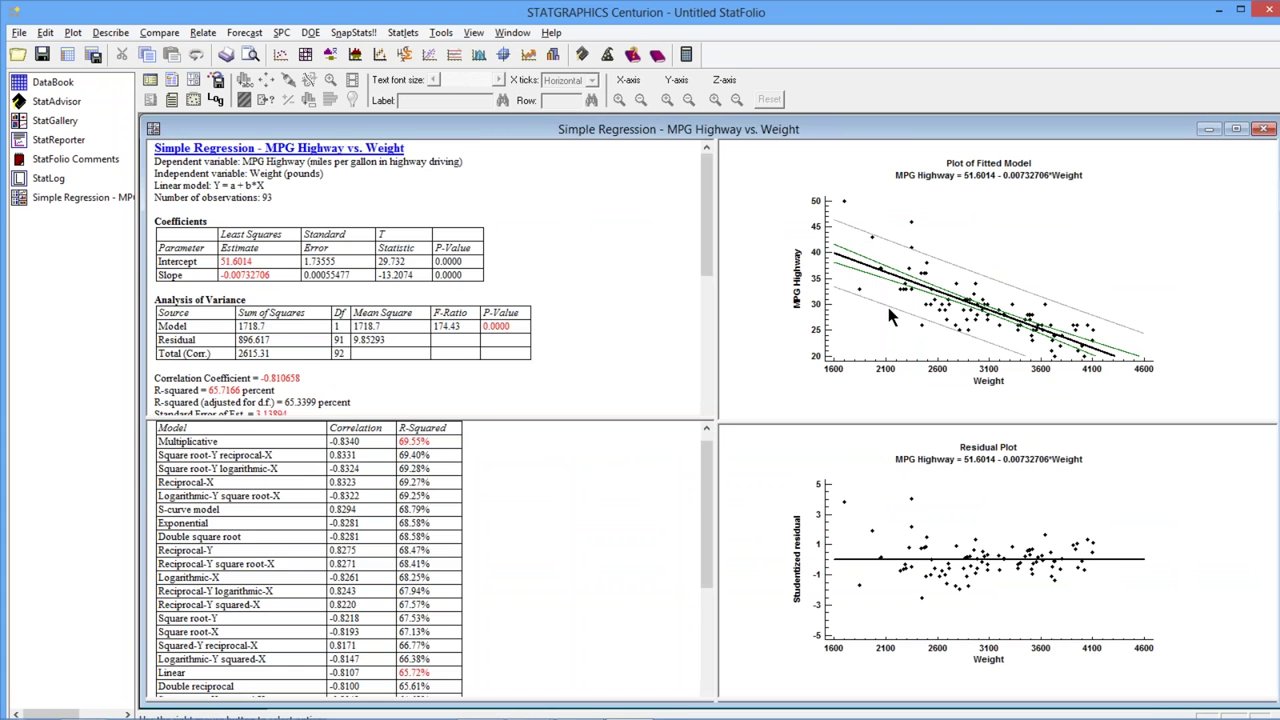
Examine the enlarged linear fit plot and compare the Linear and Multiplicative rows in the table of alternative models.
{"action": "double_click", "coordinate": [888, 307]}
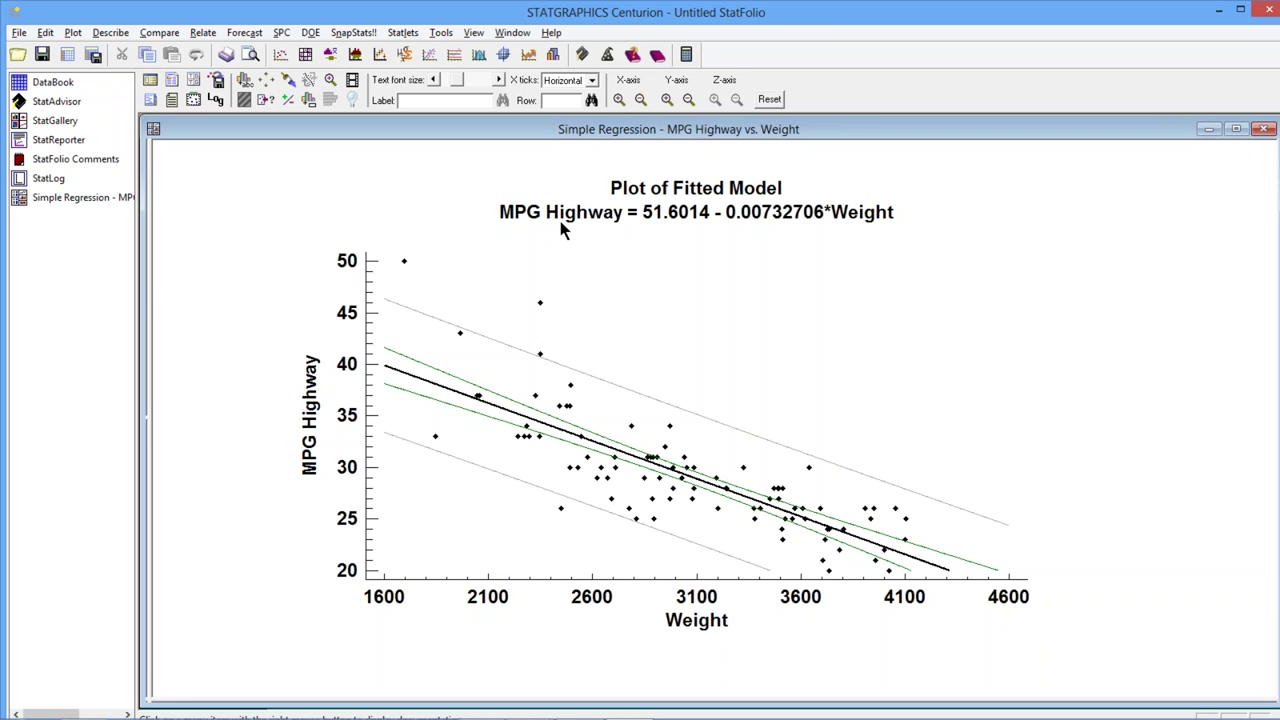
{"action": "double_click", "coordinate": [853, 232]}
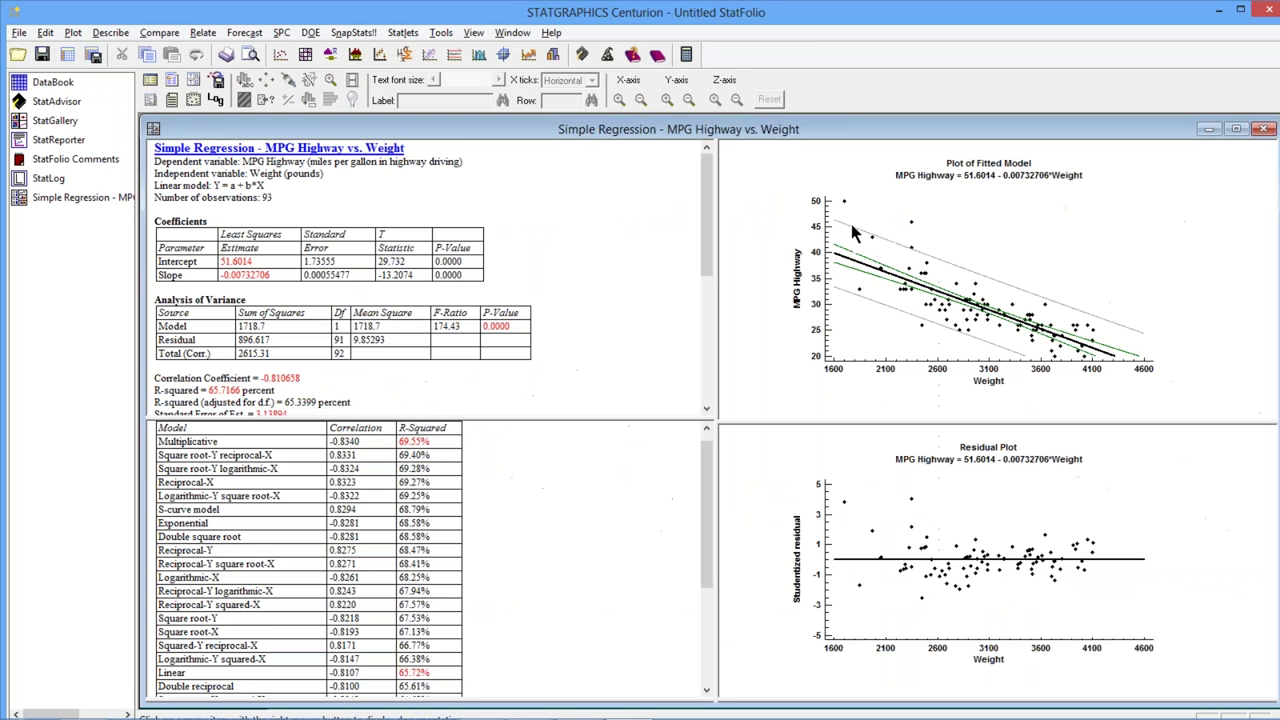
{"action": "double_click", "coordinate": [628, 477]}
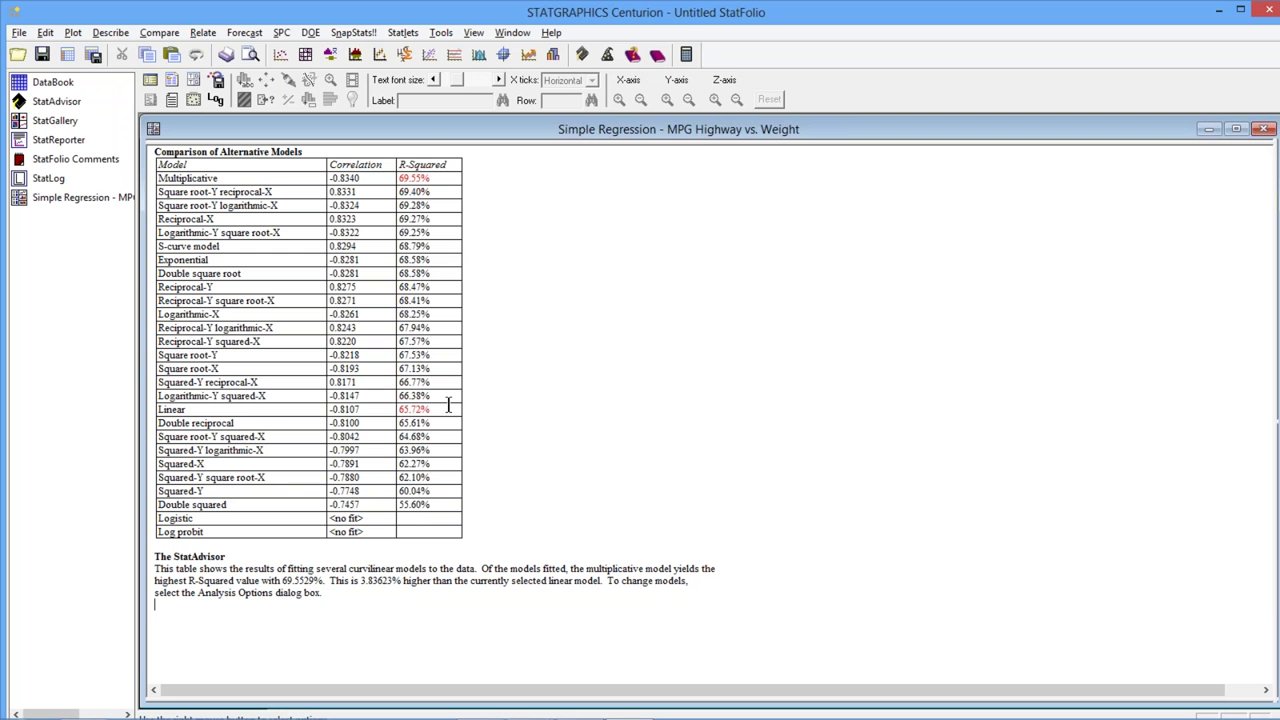
{"action": "left_click_drag", "start_coordinate": [449, 409], "coordinate": [236, 409]}
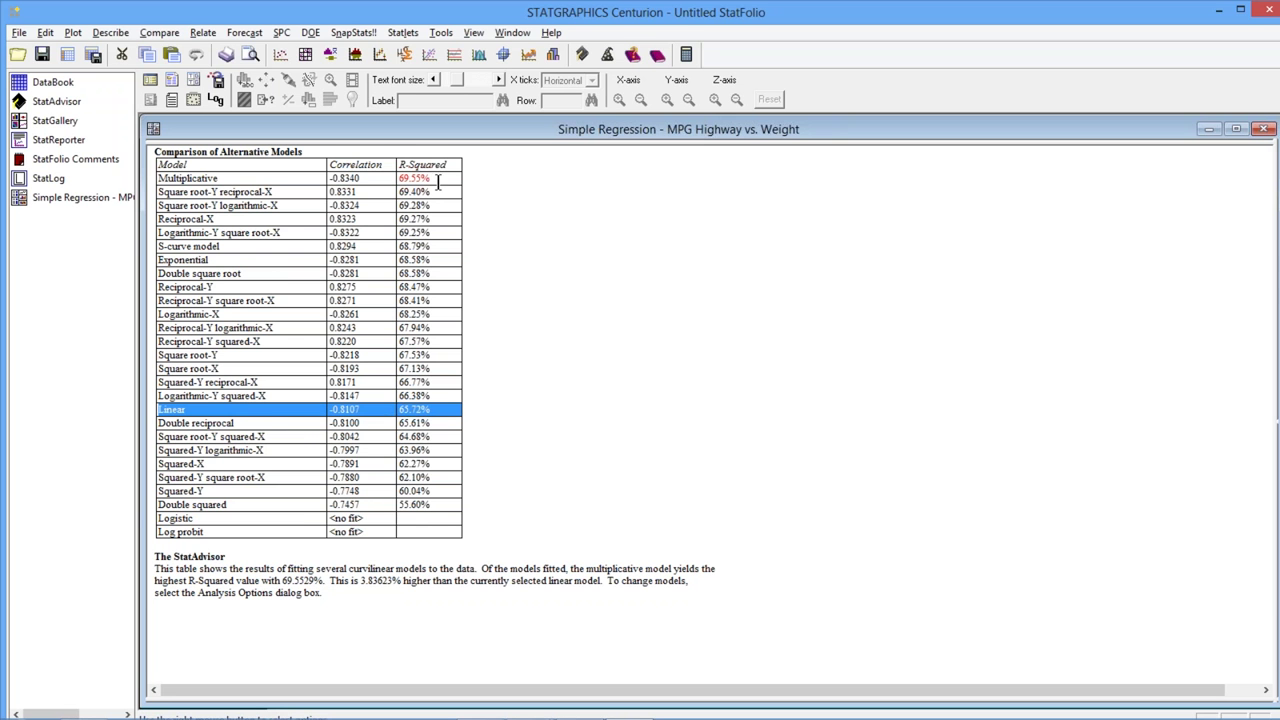
{"action": "left_click_drag", "start_coordinate": [434, 178], "coordinate": [261, 177]}
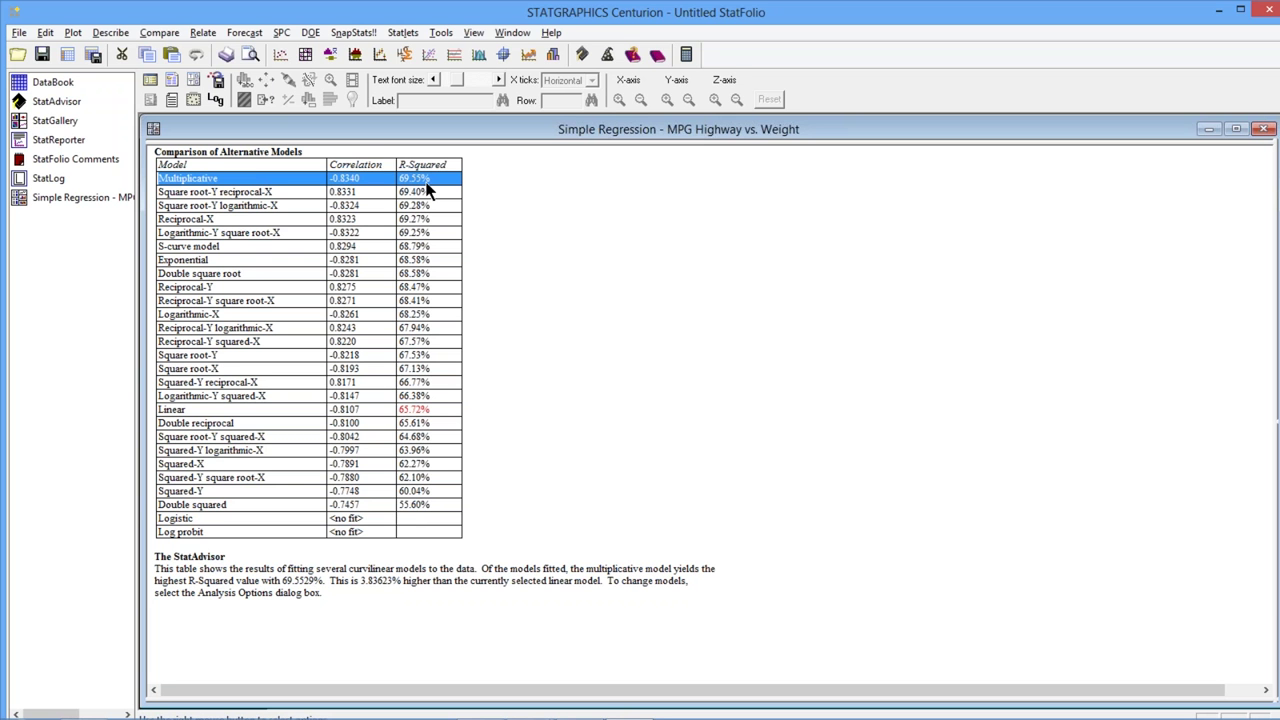
{"action": "double_click", "coordinate": [539, 287]}
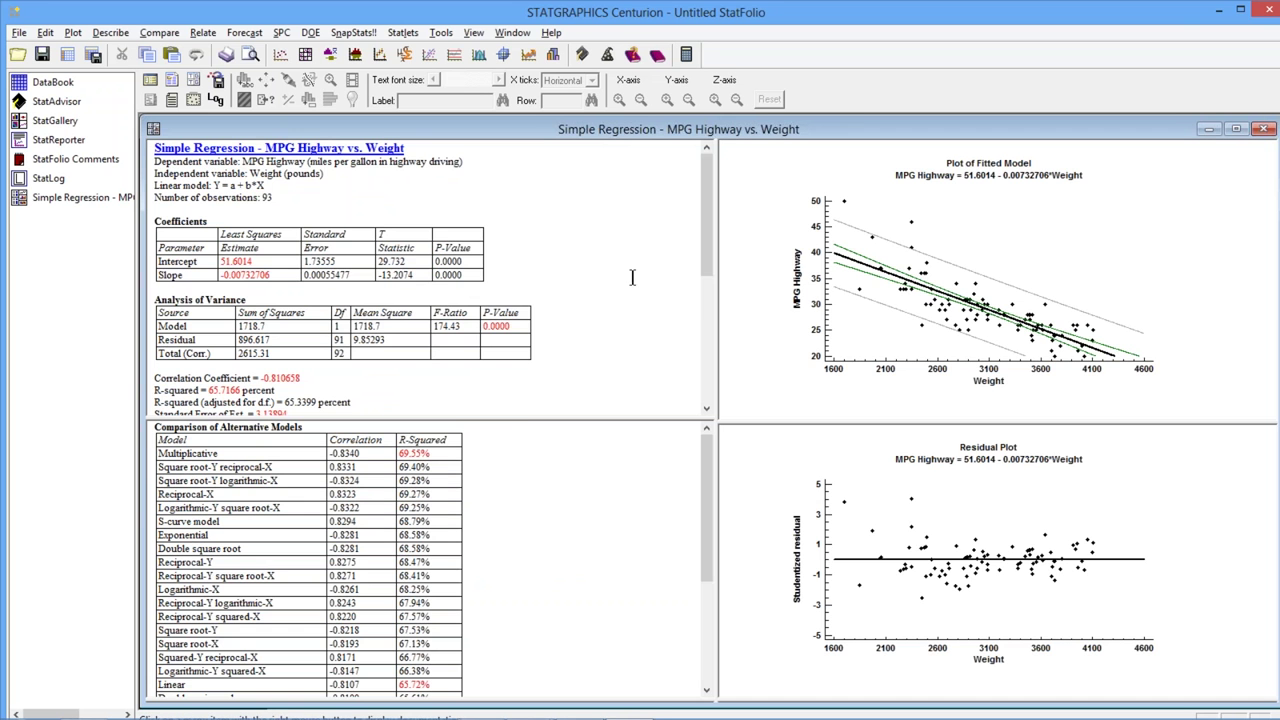
Enlarge the fitted model plot and change the regression's model type to Multiplicative.
{"action": "double_click", "coordinate": [784, 305]}
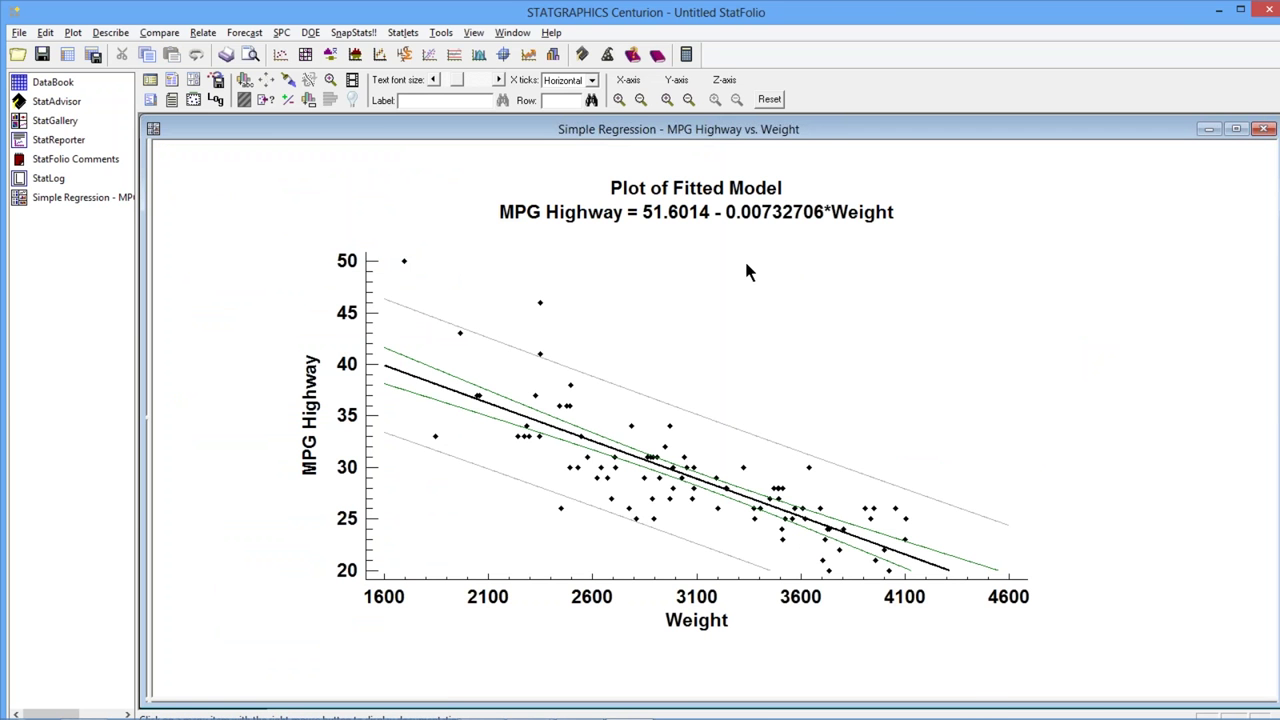
{"action": "right_click", "coordinate": [746, 262]}
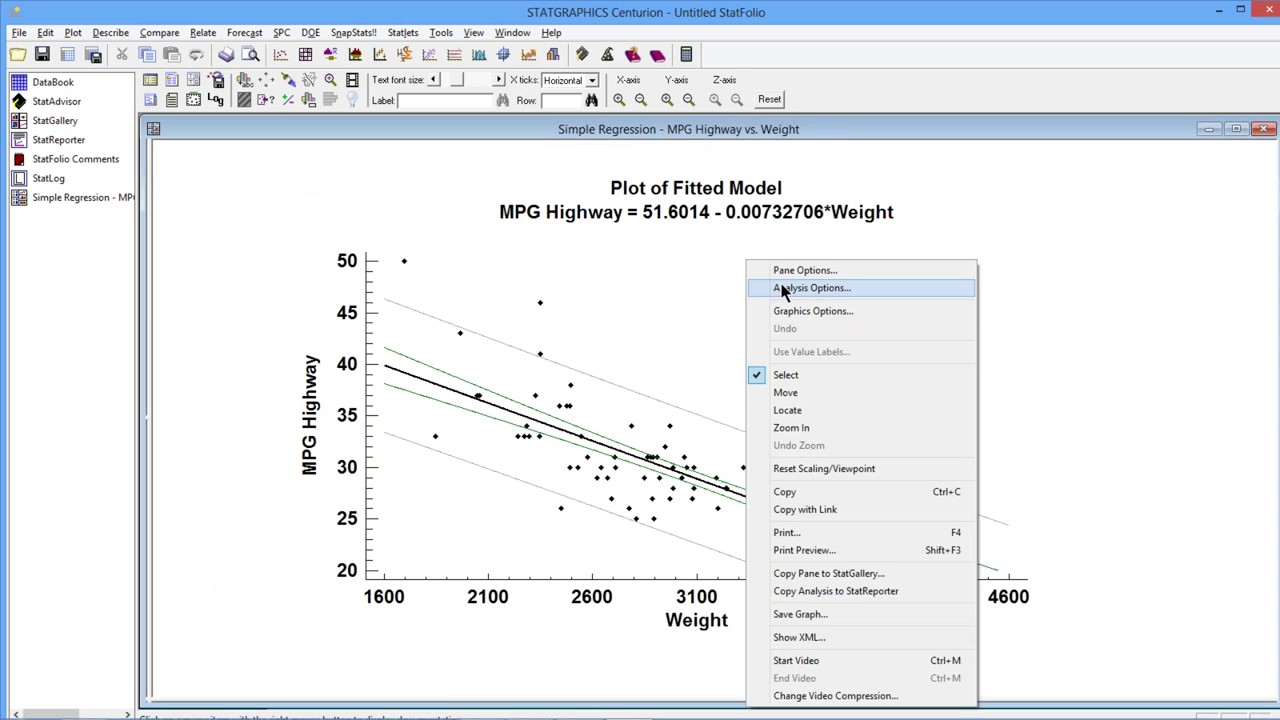
{"action": "left_click", "coordinate": [784, 289]}
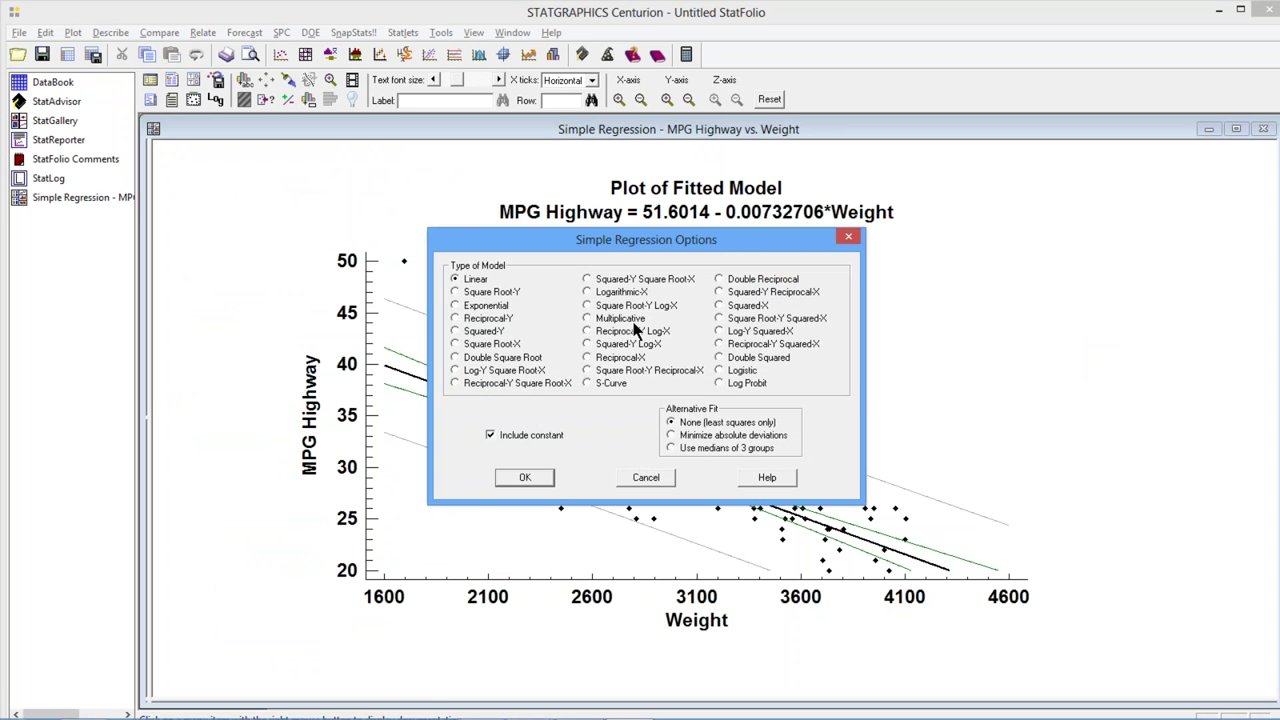
{"action": "left_click", "coordinate": [632, 321]}
{"action": "left_click", "coordinate": [524, 477]}
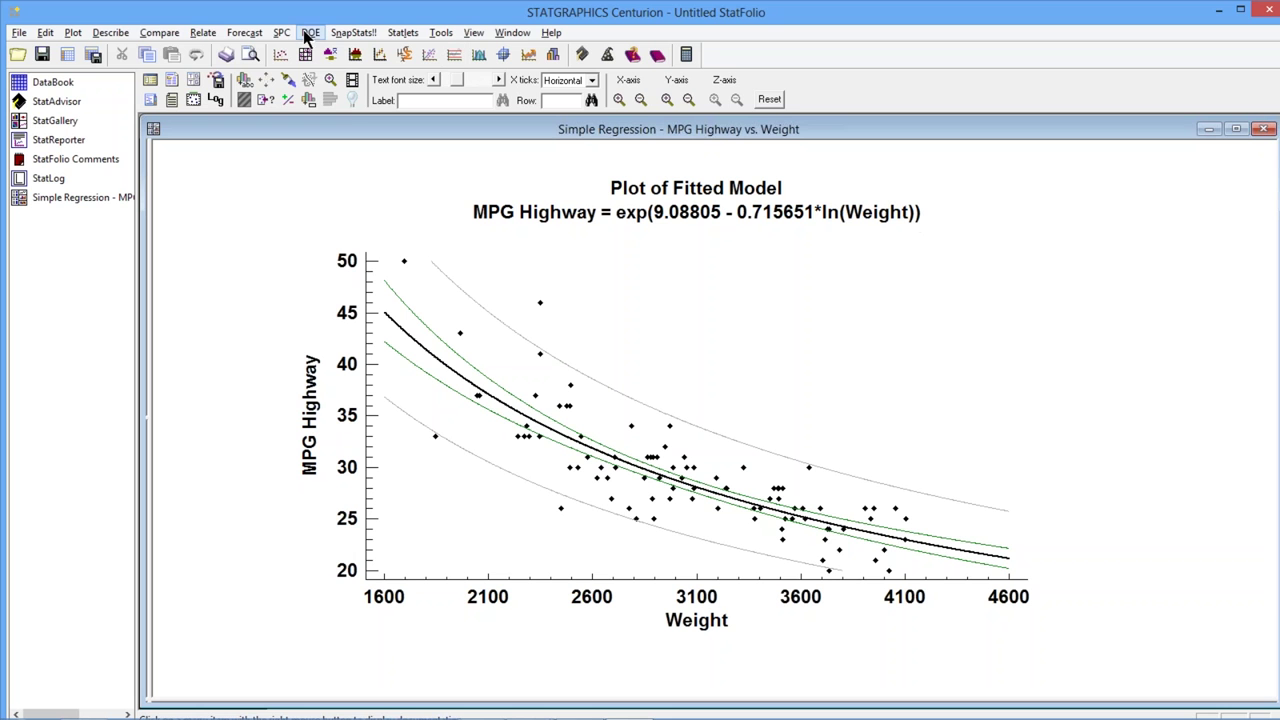
Start a Nonlinear Regression on the 93cars data with MPG Highway as the dependent variable.
{"action": "left_click", "coordinate": [203, 33]}
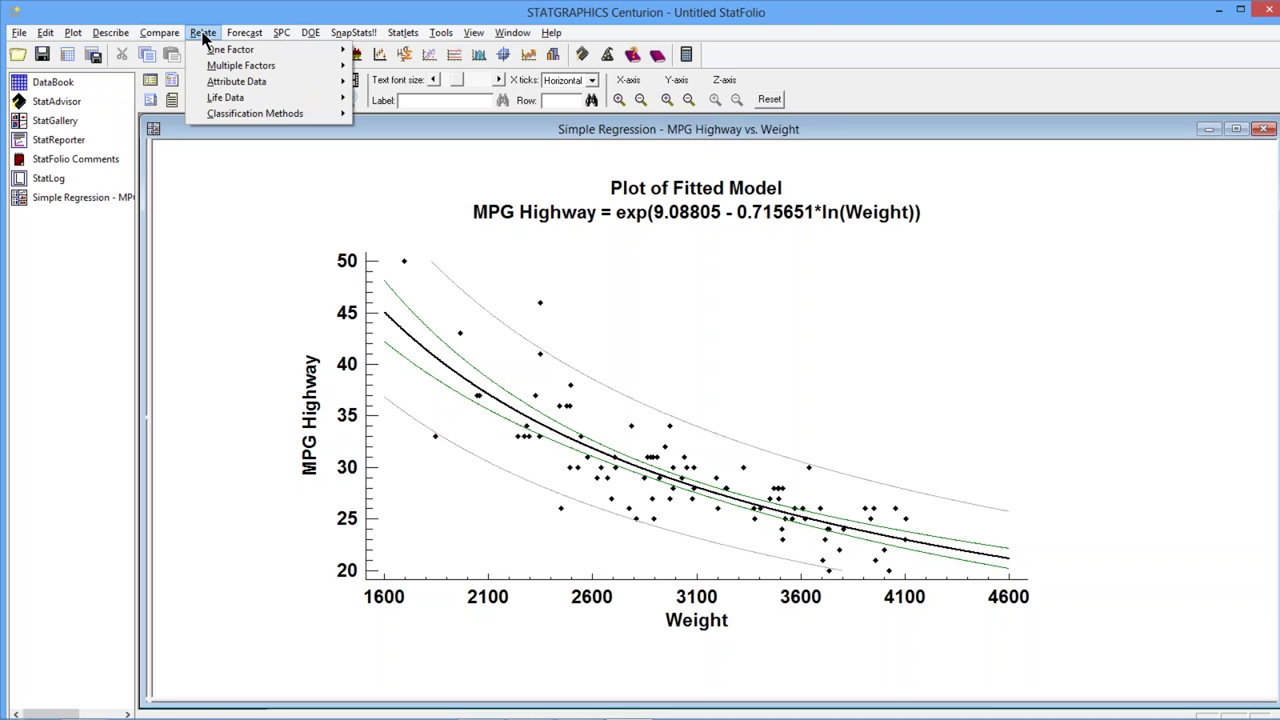
{"action": "mouse_move", "coordinate": [265, 72]}
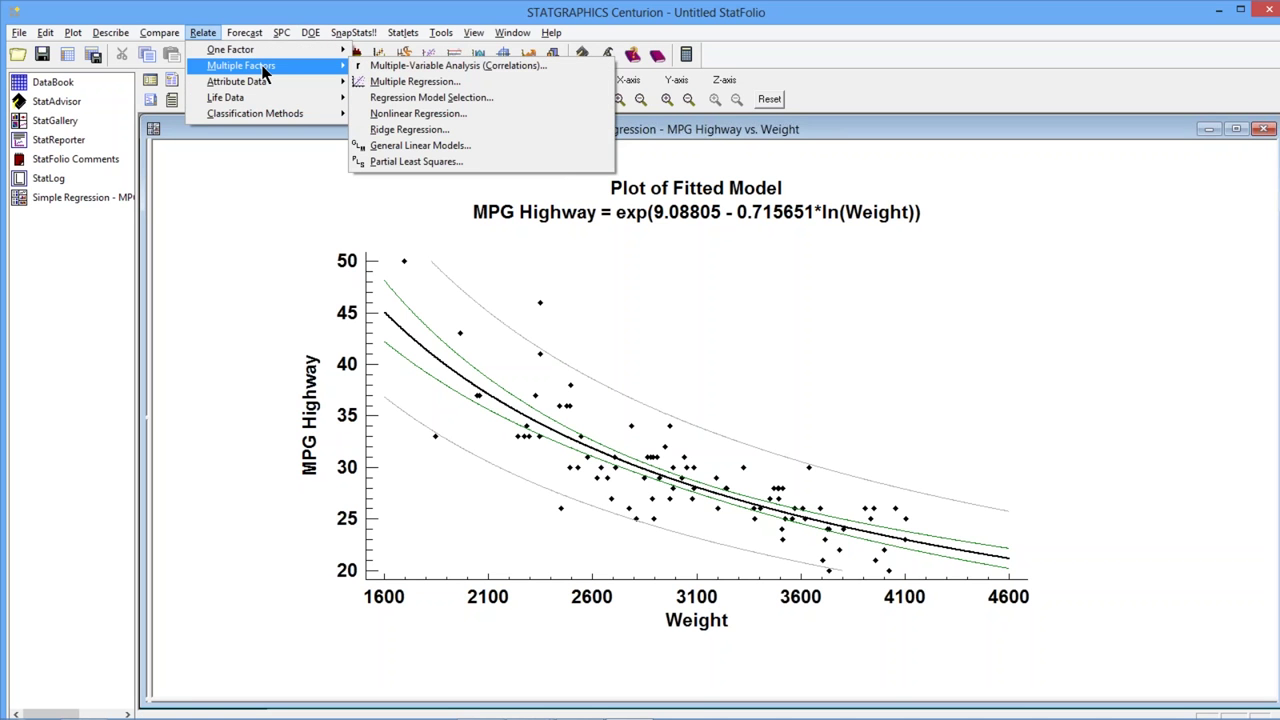
{"action": "left_click", "coordinate": [416, 121]}
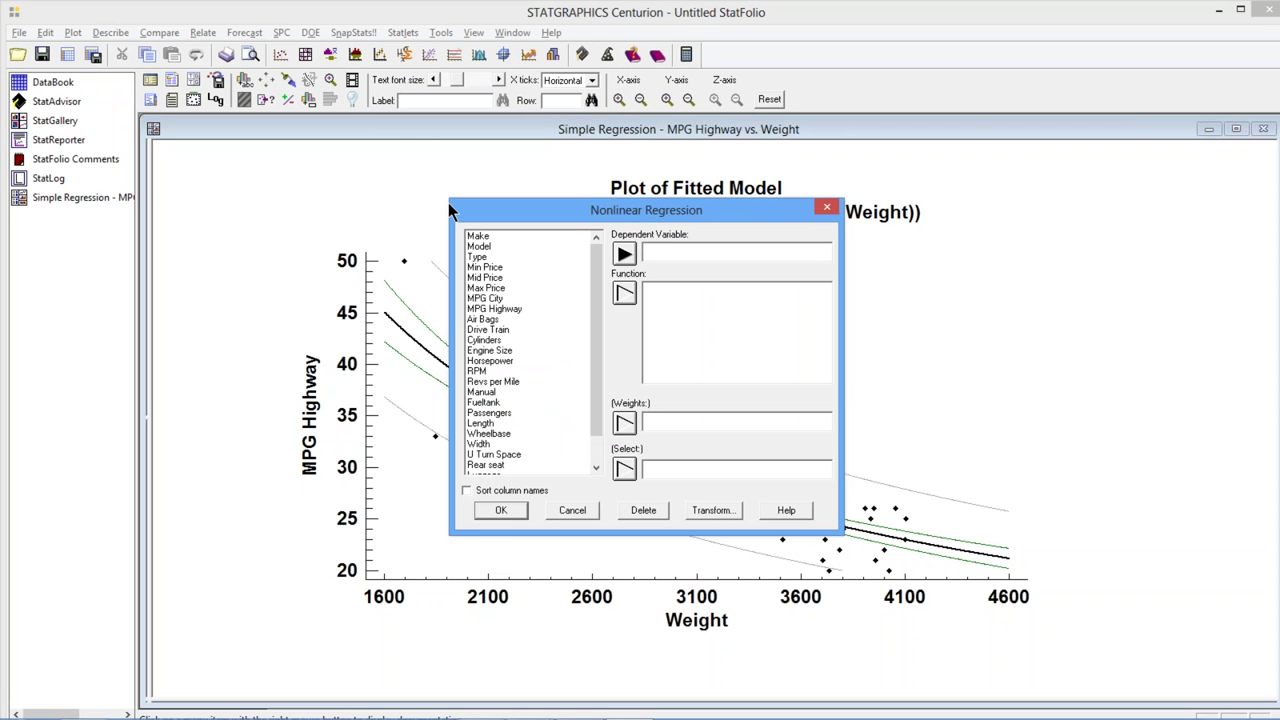
{"action": "left_click", "coordinate": [500, 310]}
{"action": "left_click", "coordinate": [622, 255]}
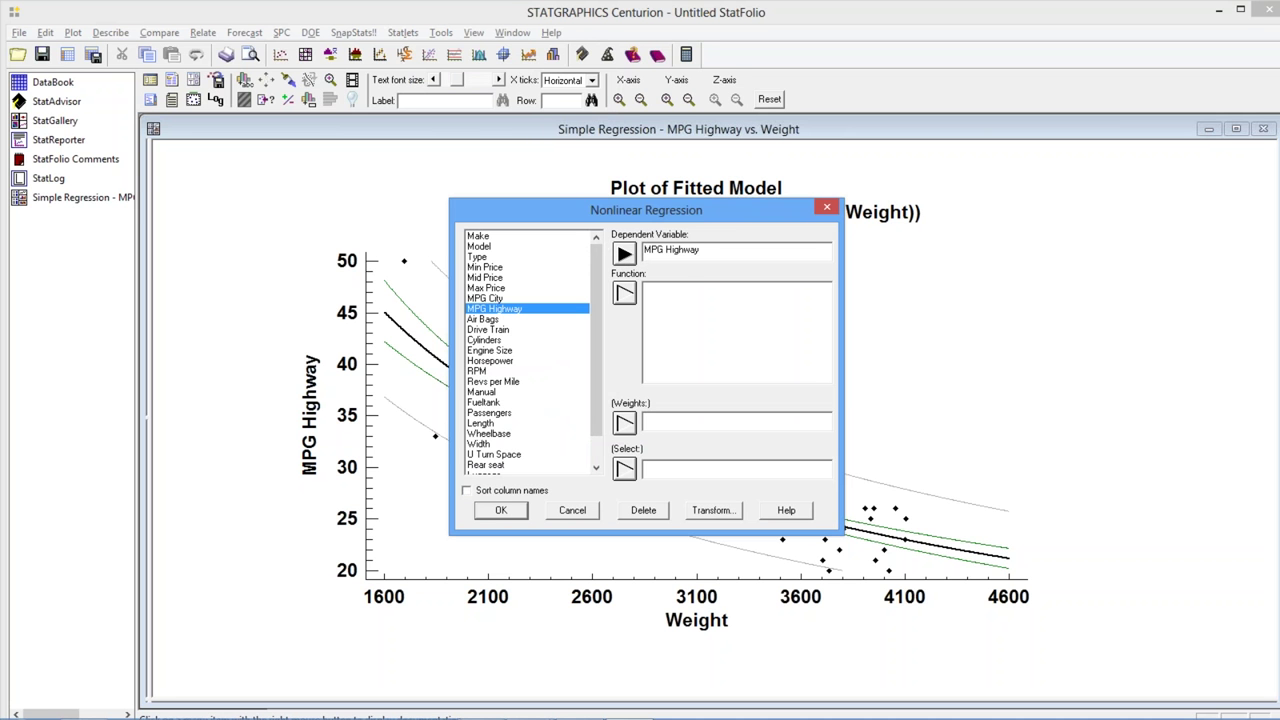
Enter EXP(B0+B1*LOG(weight)+B2*manual) as the function for the nonlinear regression.
{"action": "left_click", "coordinate": [684, 294]}
{"action": "type", "text": "EXP("}
{"action": "type", "text": "B0+B1*LOG"}
{"action": "type", "text": "("}
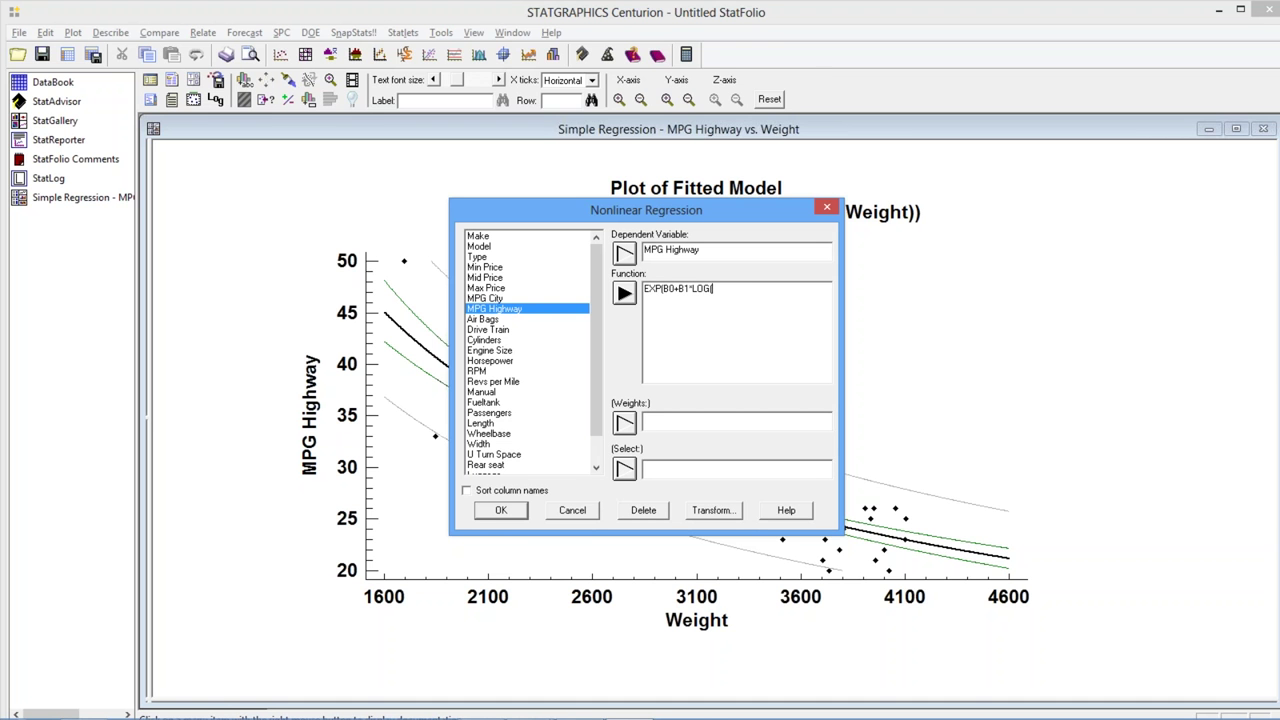
{"action": "type", "text": "weight)"}
{"action": "type", "text": "+B2*manual"}
Fit the nonlinear model with initial estimates of 0.1 for B0, B1 and B2, including the Analysis Summary and Plot of Fitted Model.
{"action": "left_click", "coordinate": [502, 510]}
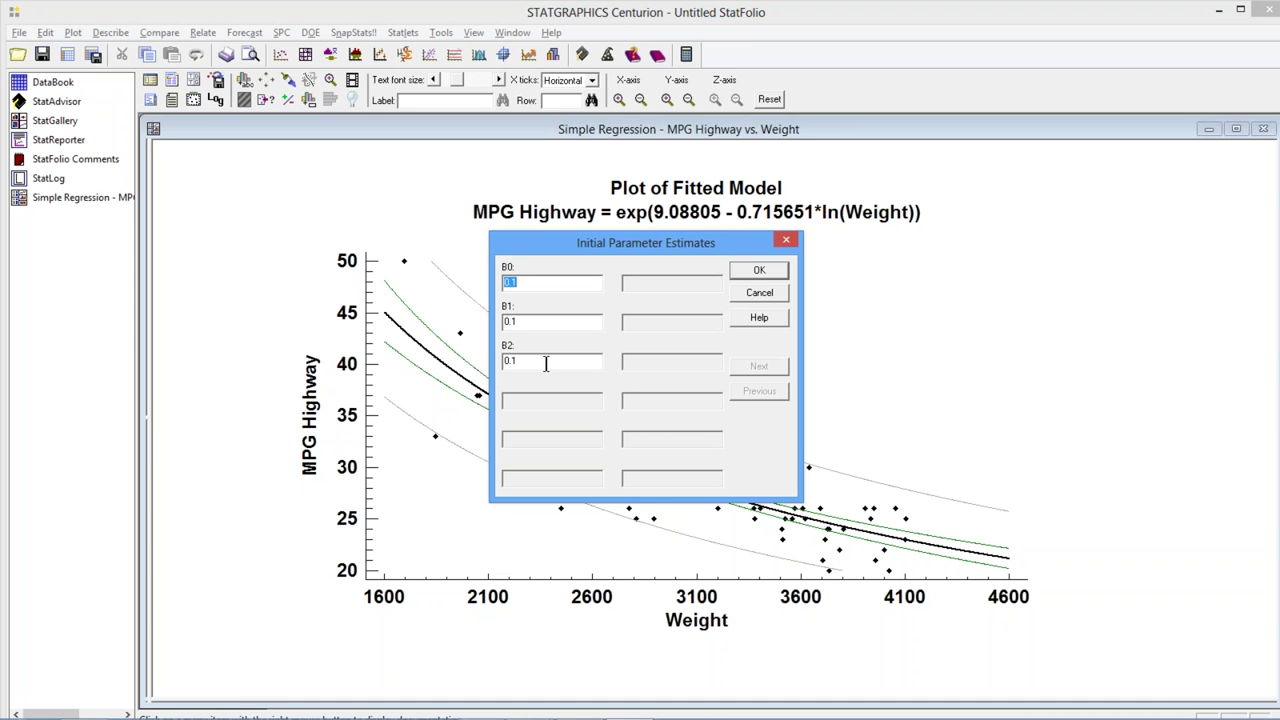
{"action": "left_click", "coordinate": [759, 275]}
{"action": "left_click", "coordinate": [787, 285]}
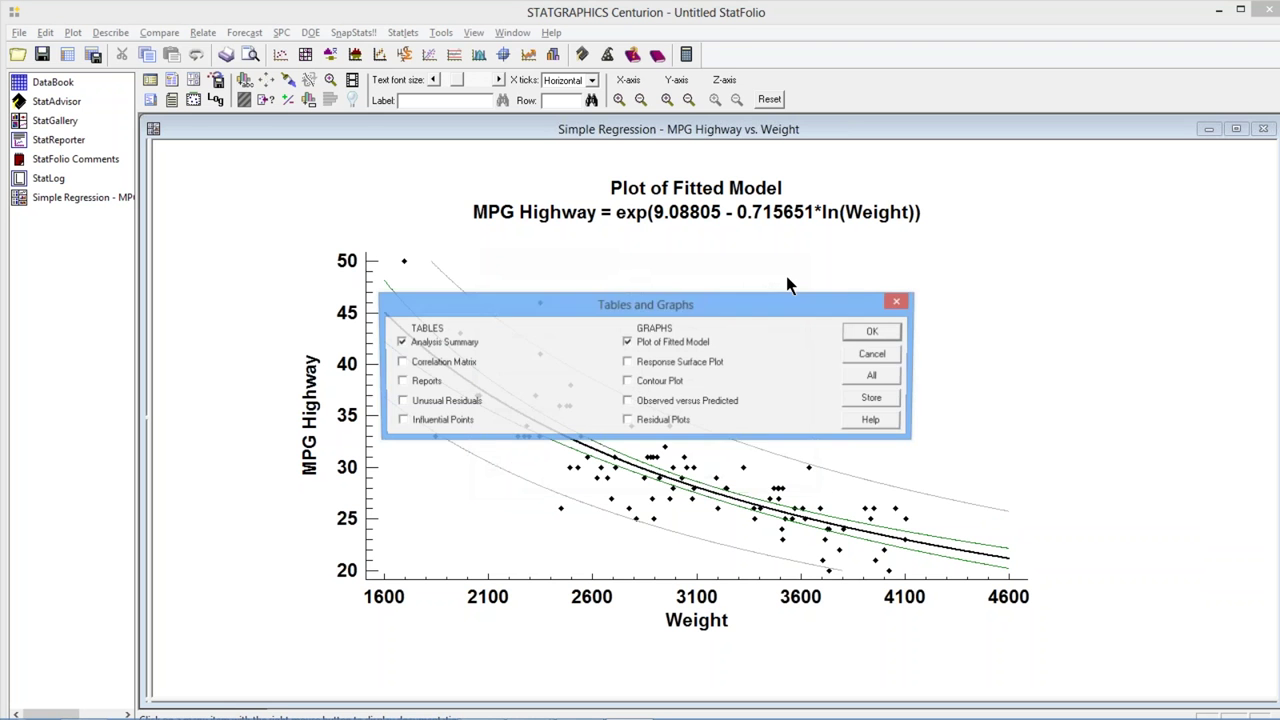
{"action": "left_click", "coordinate": [872, 331]}
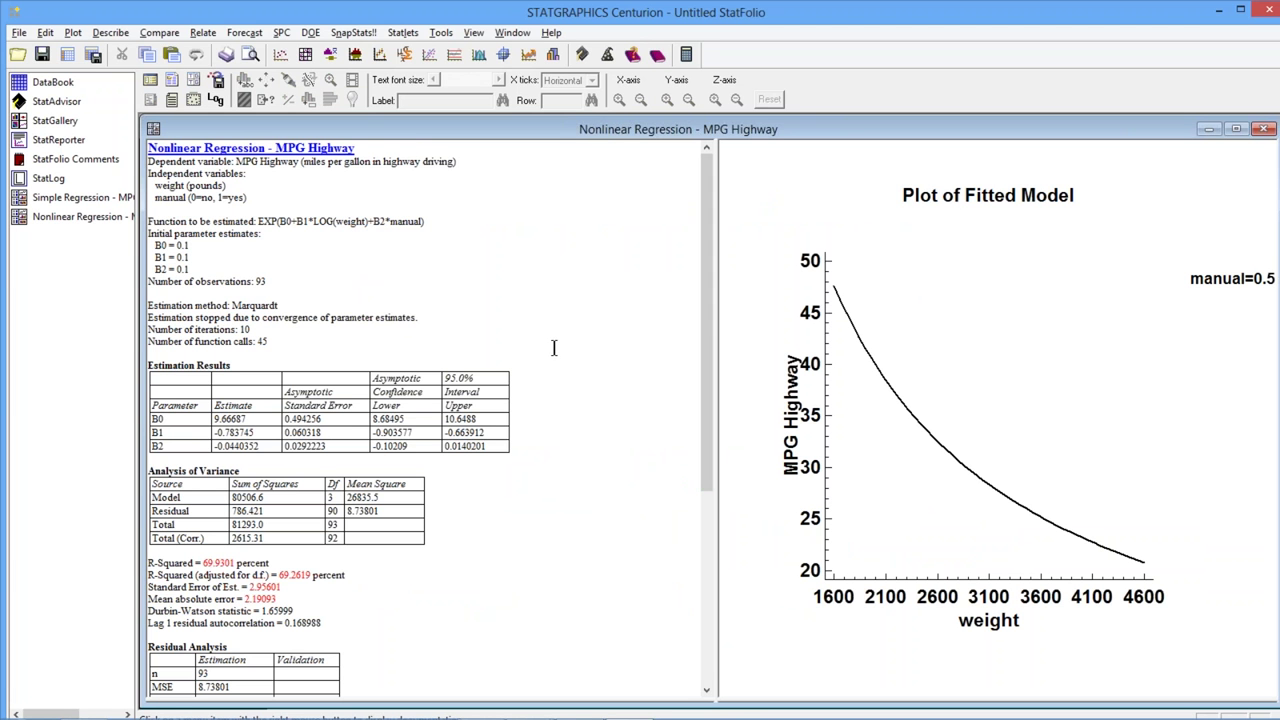
Enlarge the fitted model plot and move the manual label inside the plot area, near its upper right corner.
{"action": "double_click", "coordinate": [917, 371]}
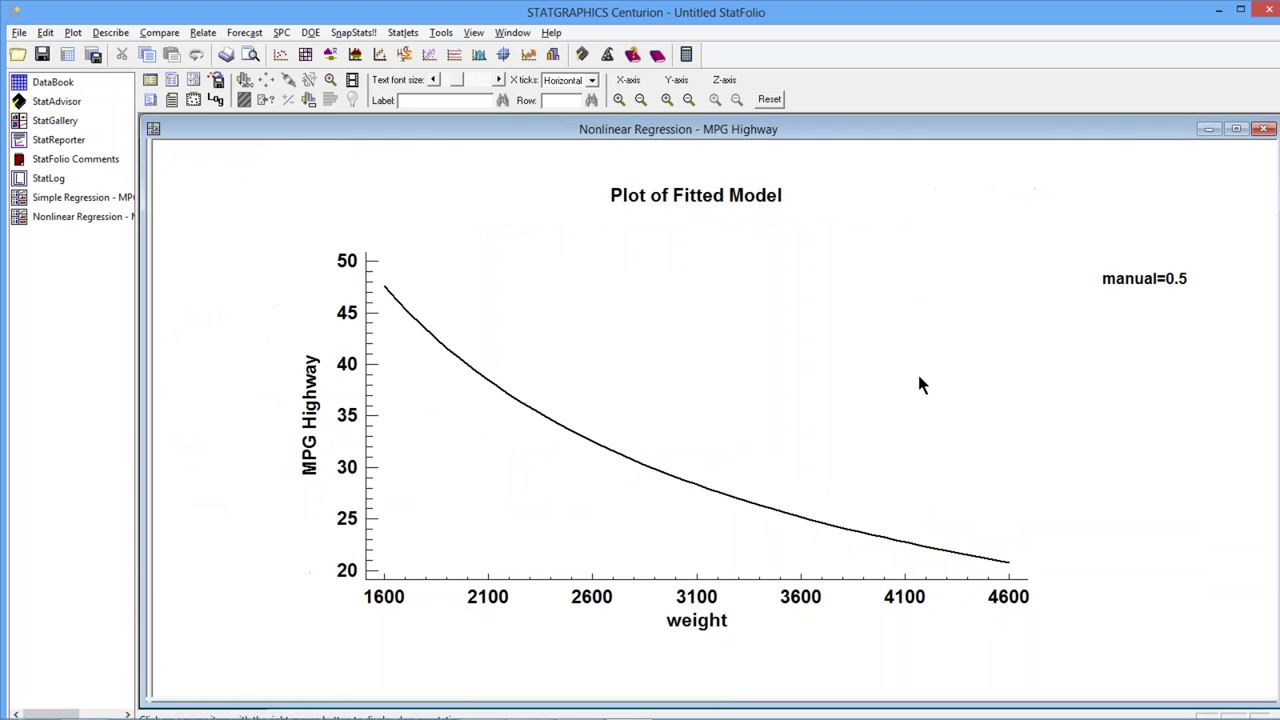
{"action": "left_click", "coordinate": [1140, 285]}
{"action": "left_click_drag", "start_coordinate": [1140, 285], "coordinate": [990, 280]}
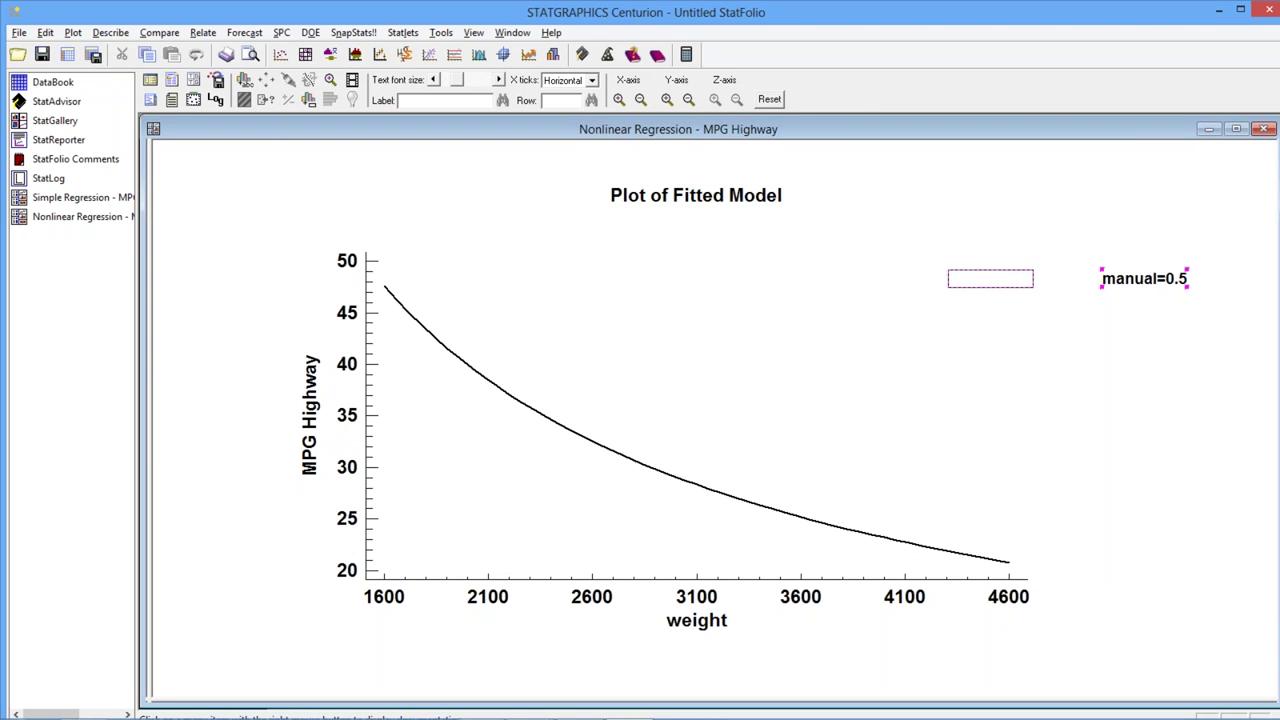
{"action": "left_click", "coordinate": [1013, 322]}
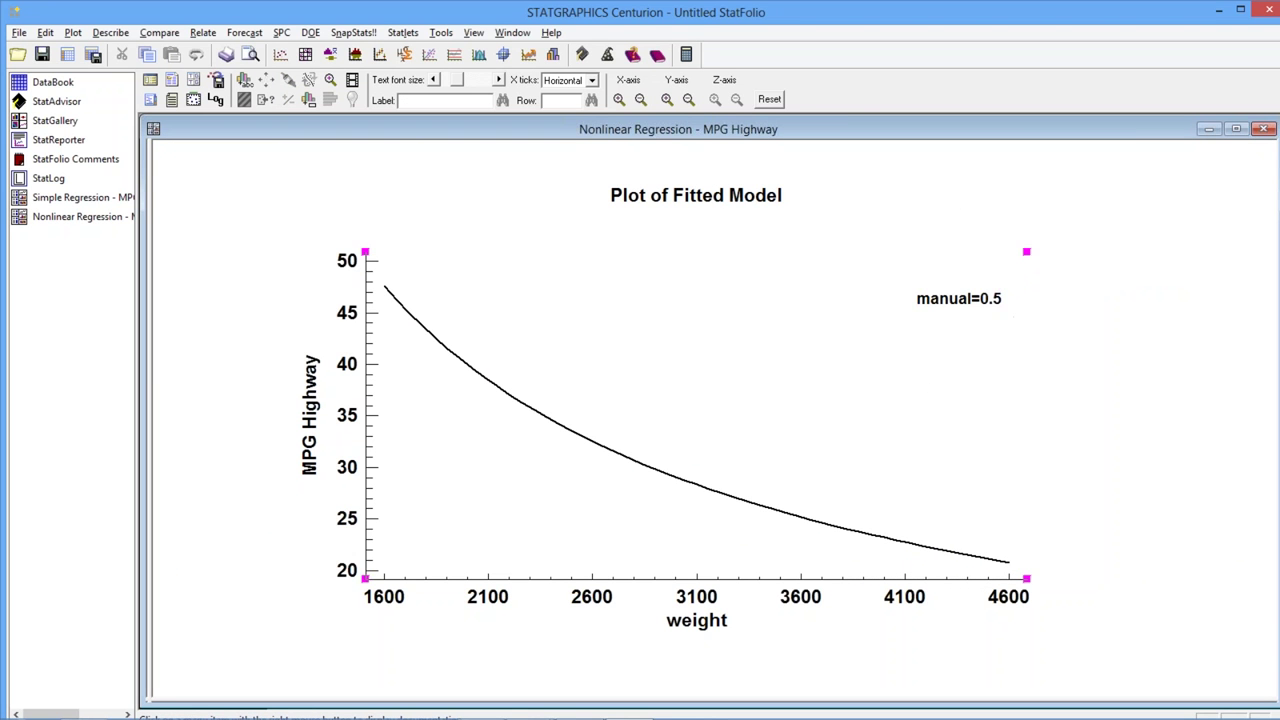
Set the hold value of manual to 1 in the fitted model plot options.
{"action": "right_click", "coordinate": [901, 177]}
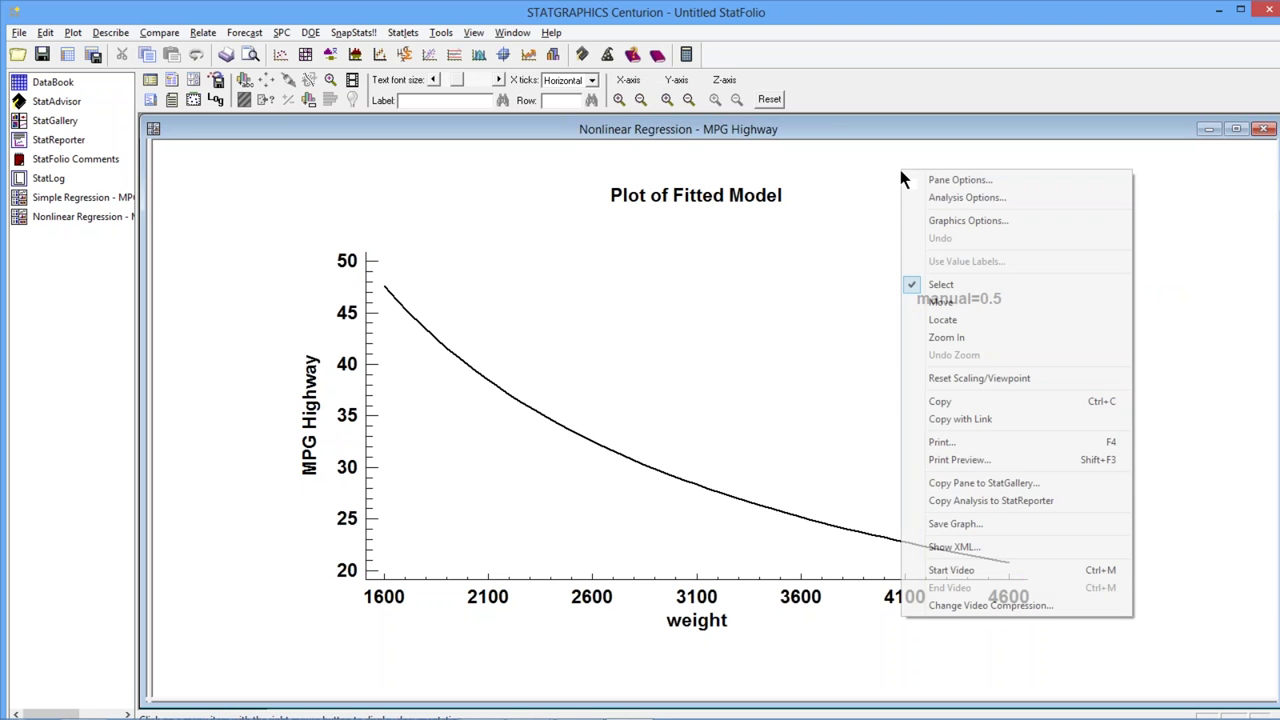
{"action": "left_click", "coordinate": [917, 181]}
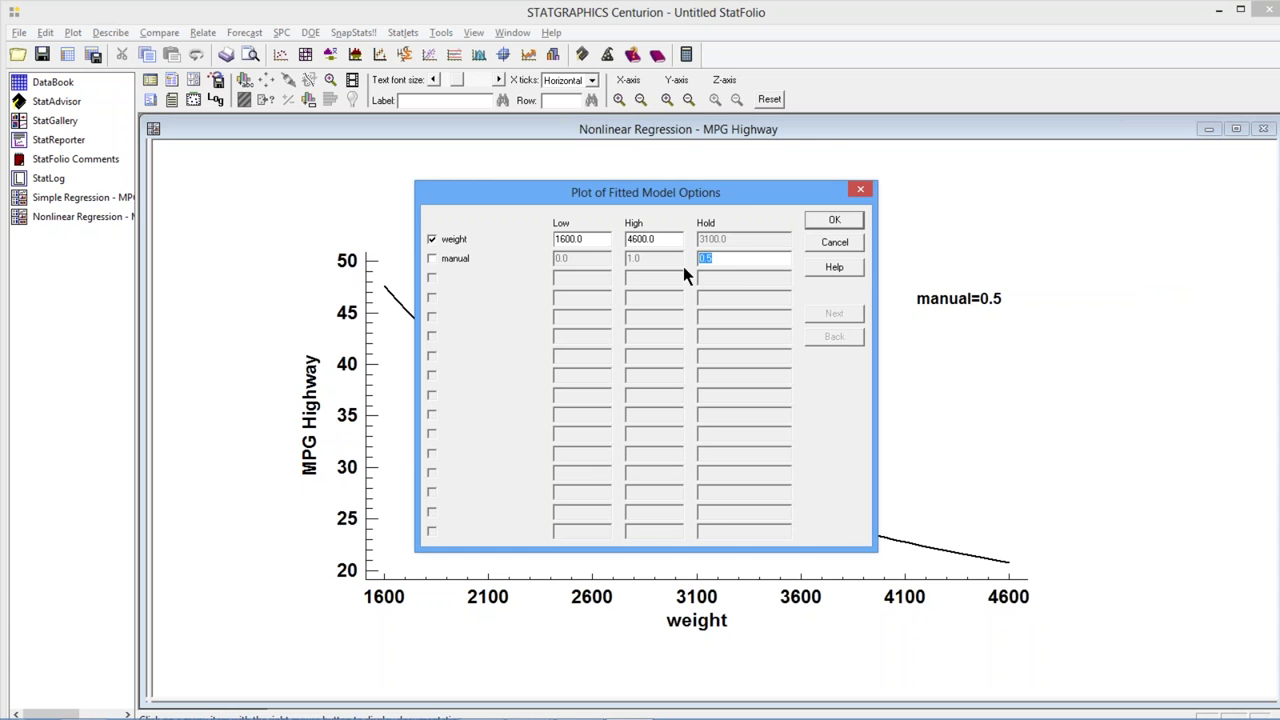
{"action": "type", "text": "1"}
{"action": "left_click", "coordinate": [836, 220]}
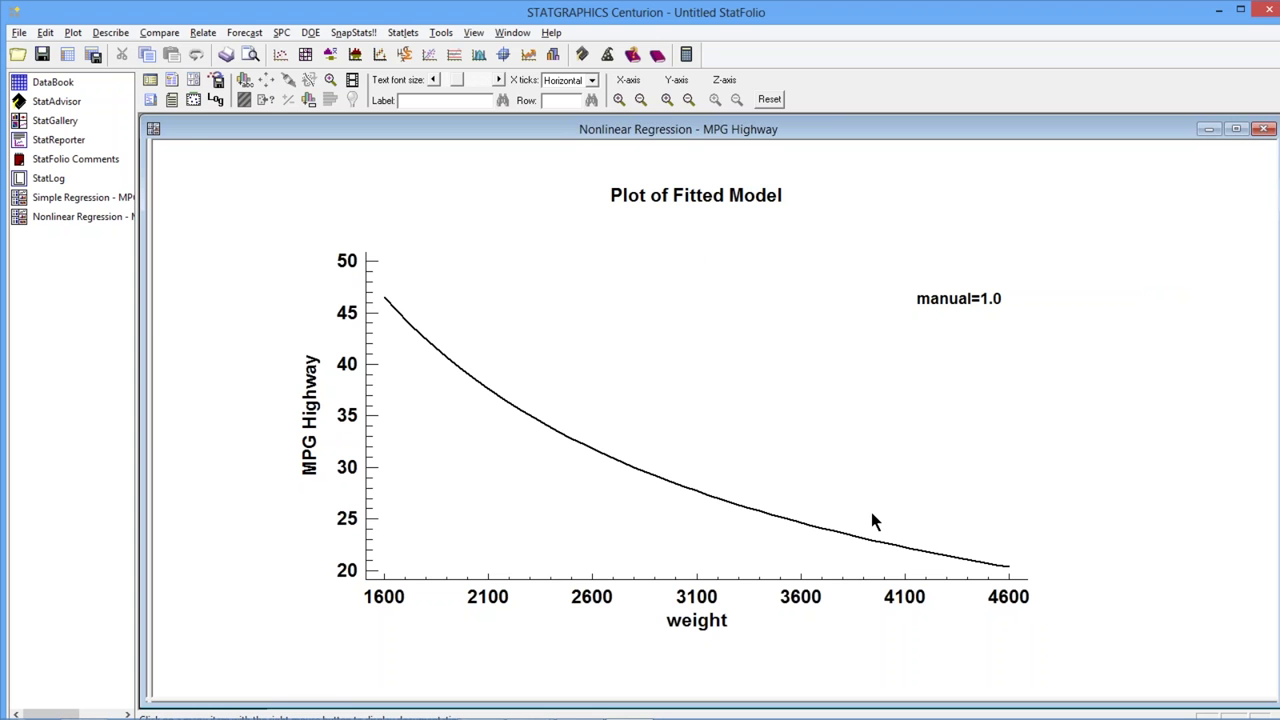
Bring back the analysis summary and examine the Estimation Results table, especially the B1 and B2 estimates and confidence intervals against the fitted function.
{"action": "double_click", "coordinate": [814, 409]}
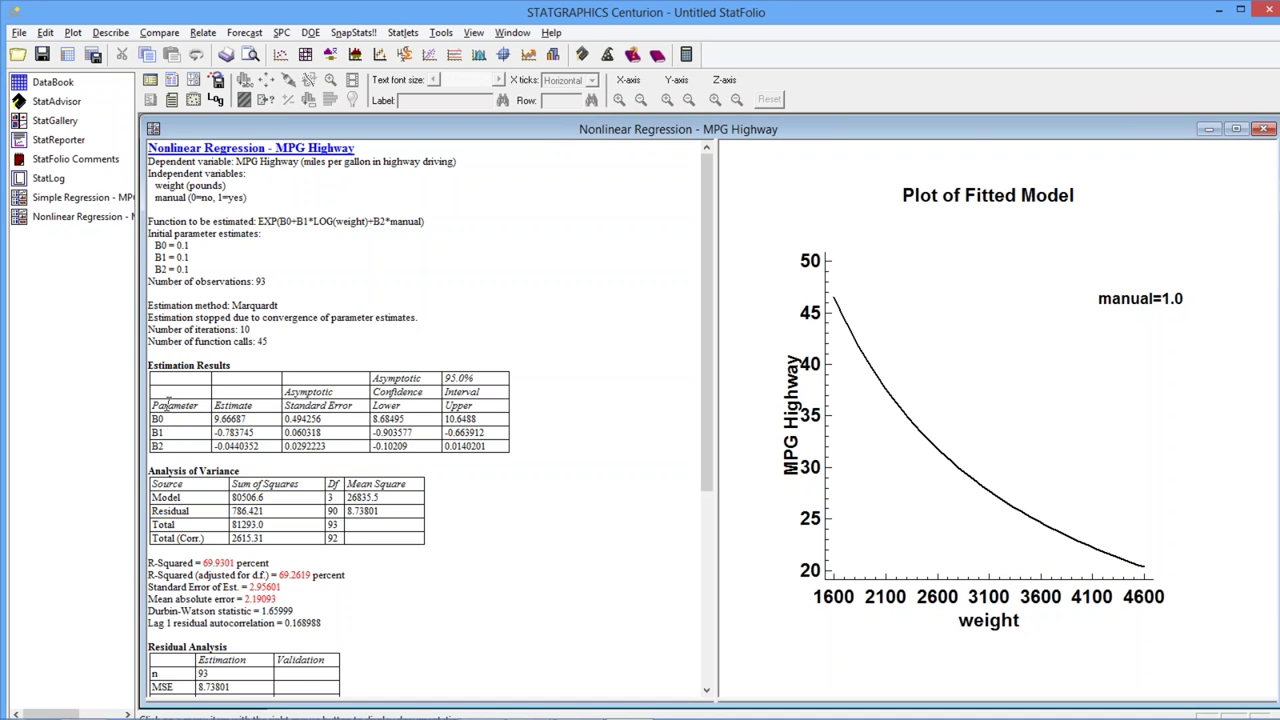
{"action": "left_click_drag", "start_coordinate": [153, 404], "coordinate": [255, 445]}
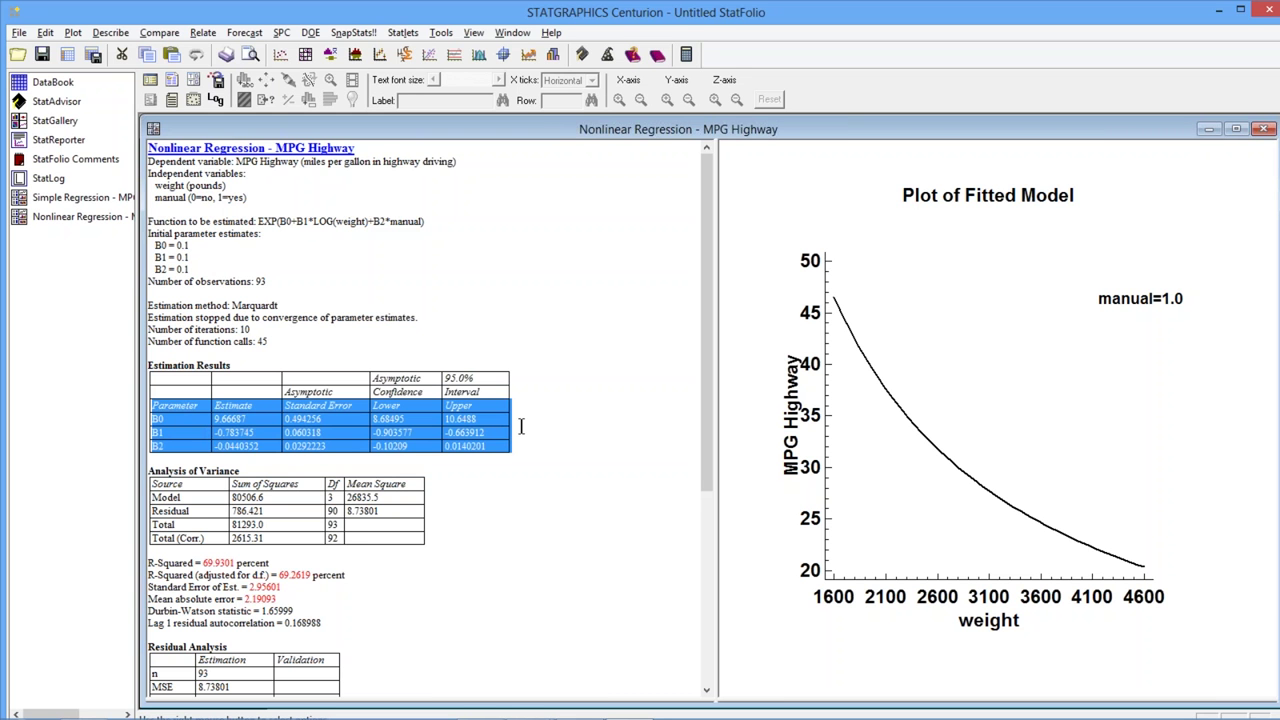
{"action": "left_click", "coordinate": [503, 460]}
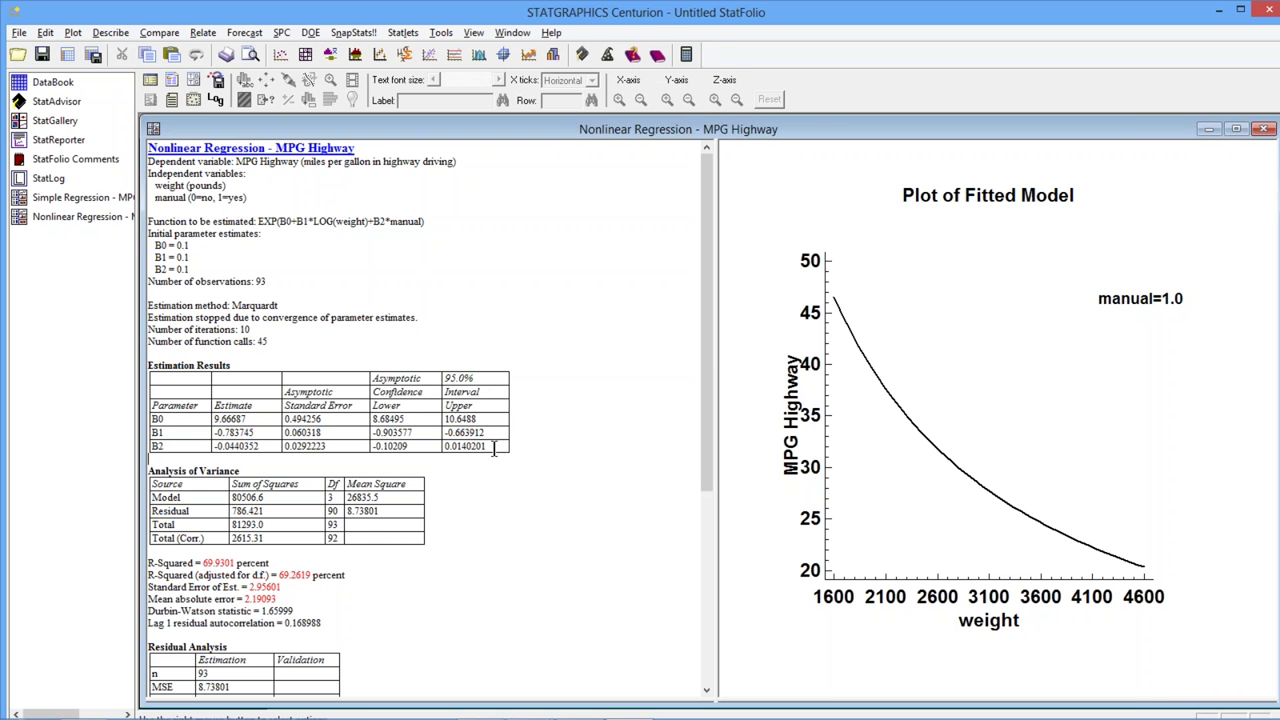
{"action": "double_click", "coordinate": [474, 433]}
{"action": "left_click_drag", "start_coordinate": [474, 433], "coordinate": [434, 430]}
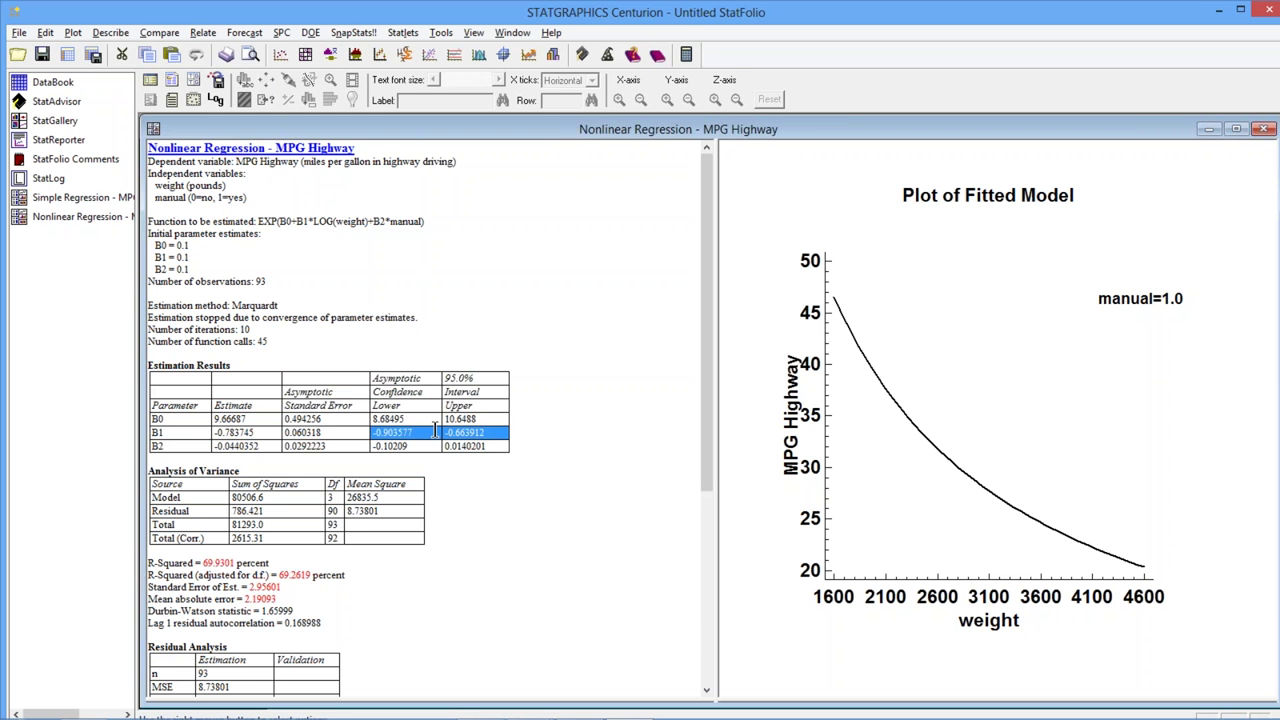
{"action": "left_click", "coordinate": [491, 431]}
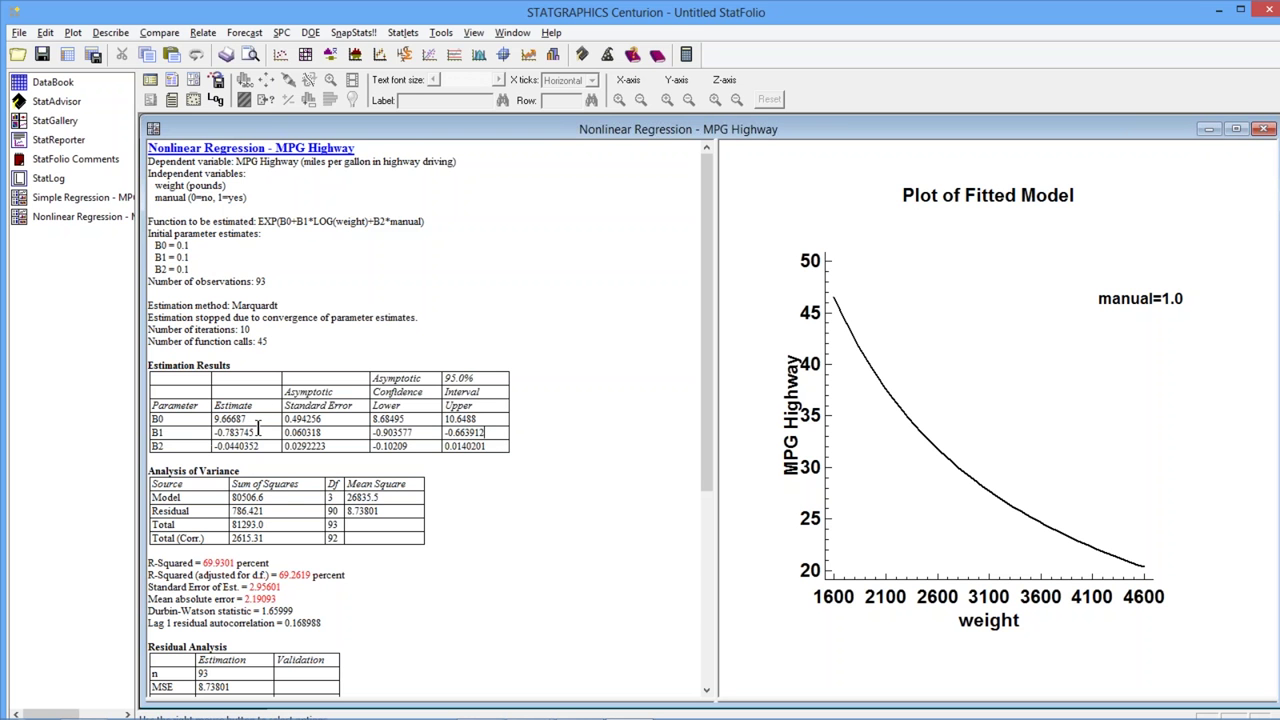
{"action": "left_click_drag", "start_coordinate": [258, 428], "coordinate": [213, 432]}
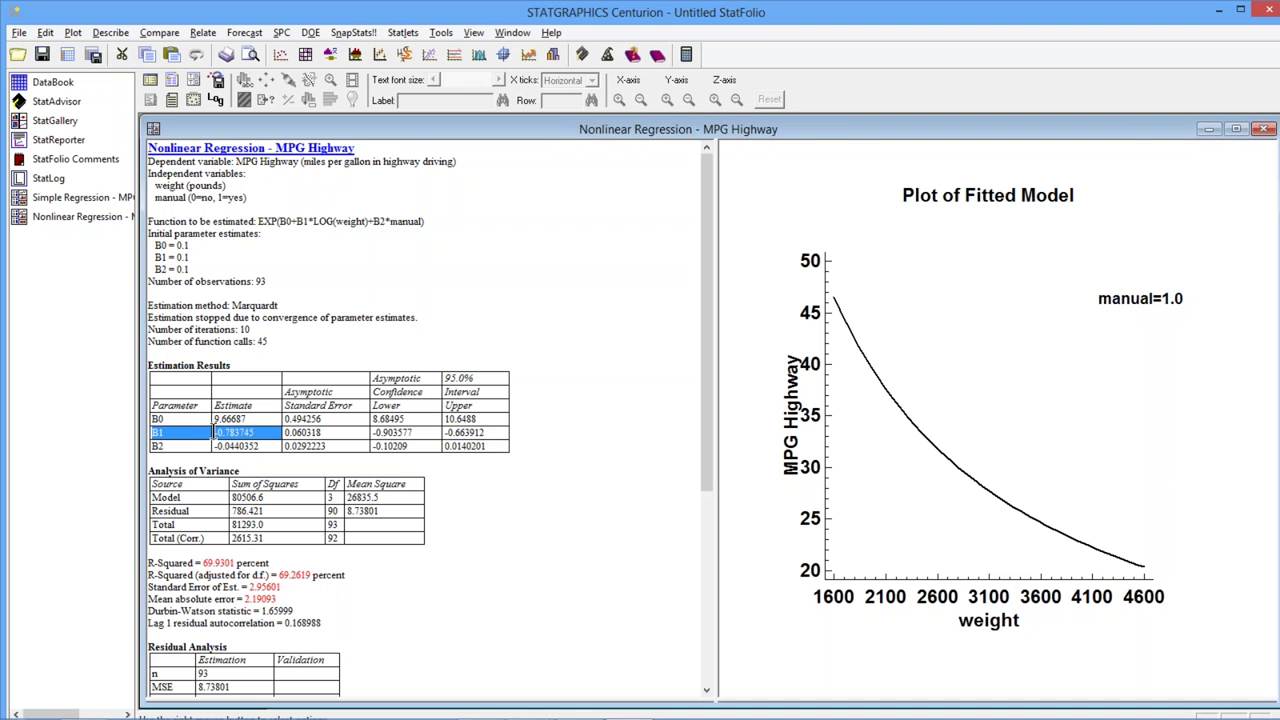
{"action": "left_click_drag", "start_coordinate": [485, 432], "coordinate": [411, 427]}
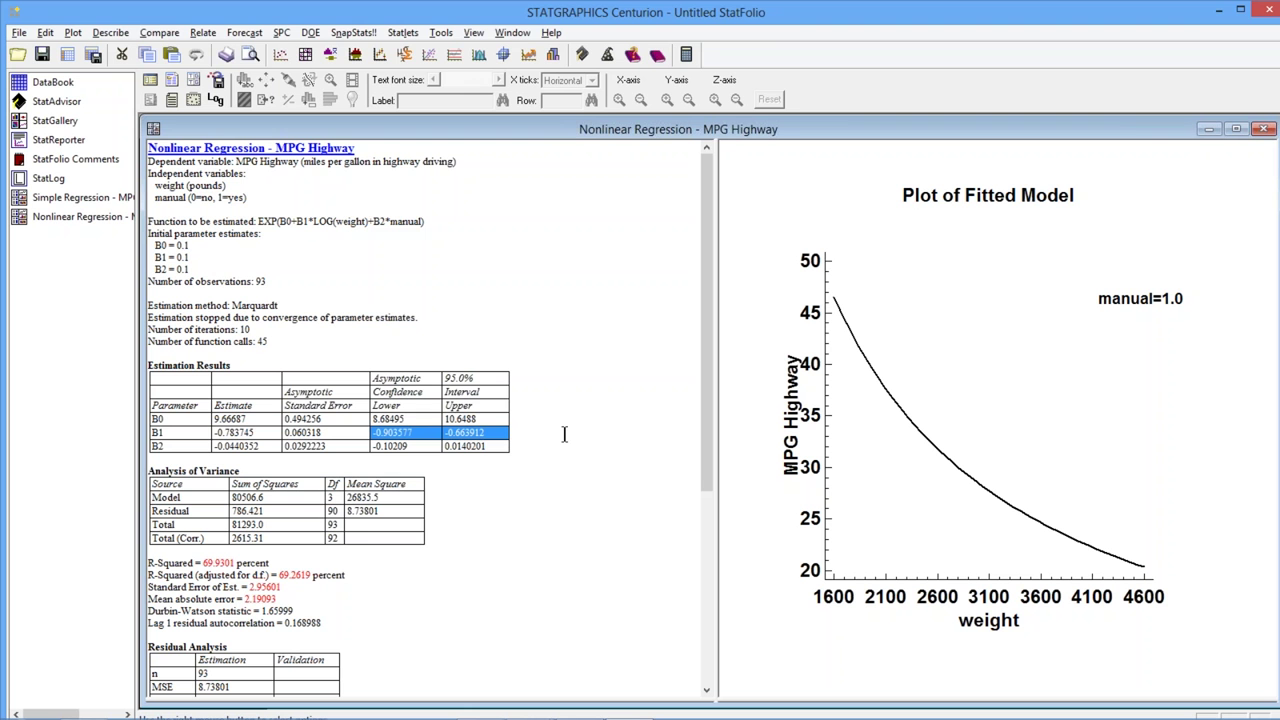
{"action": "triple_click", "coordinate": [493, 446]}
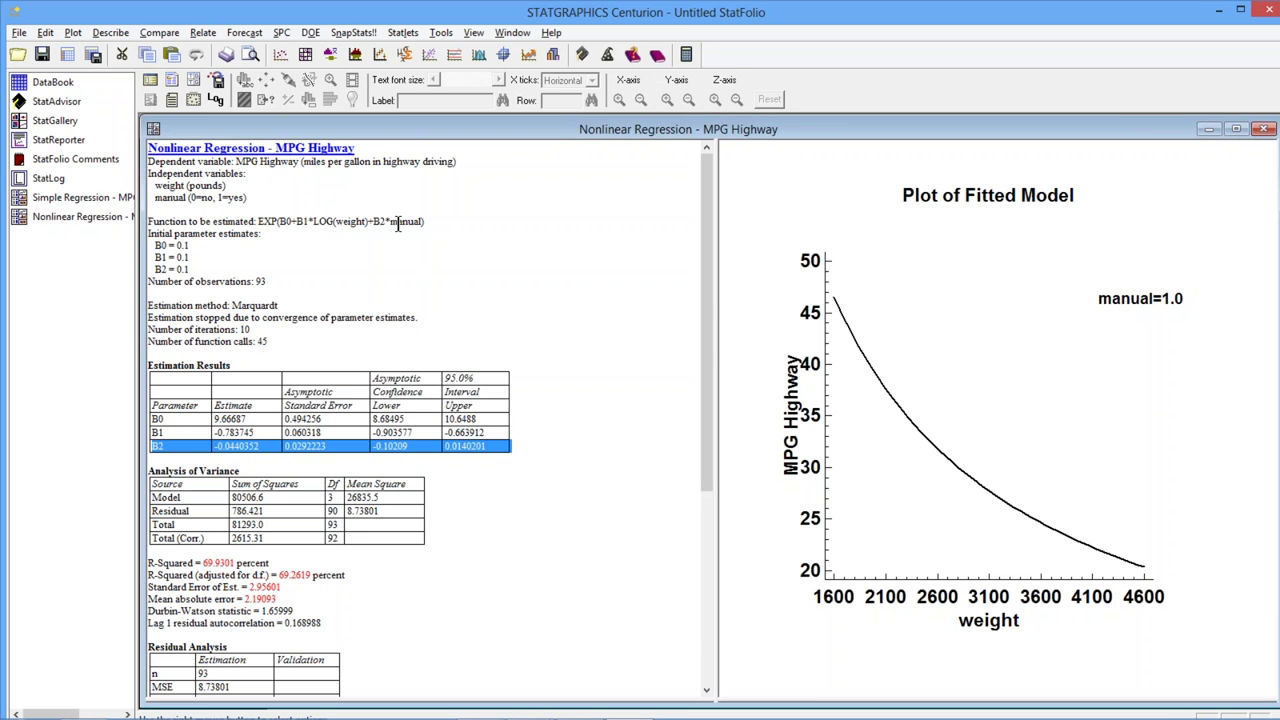
{"action": "left_click", "coordinate": [447, 221]}
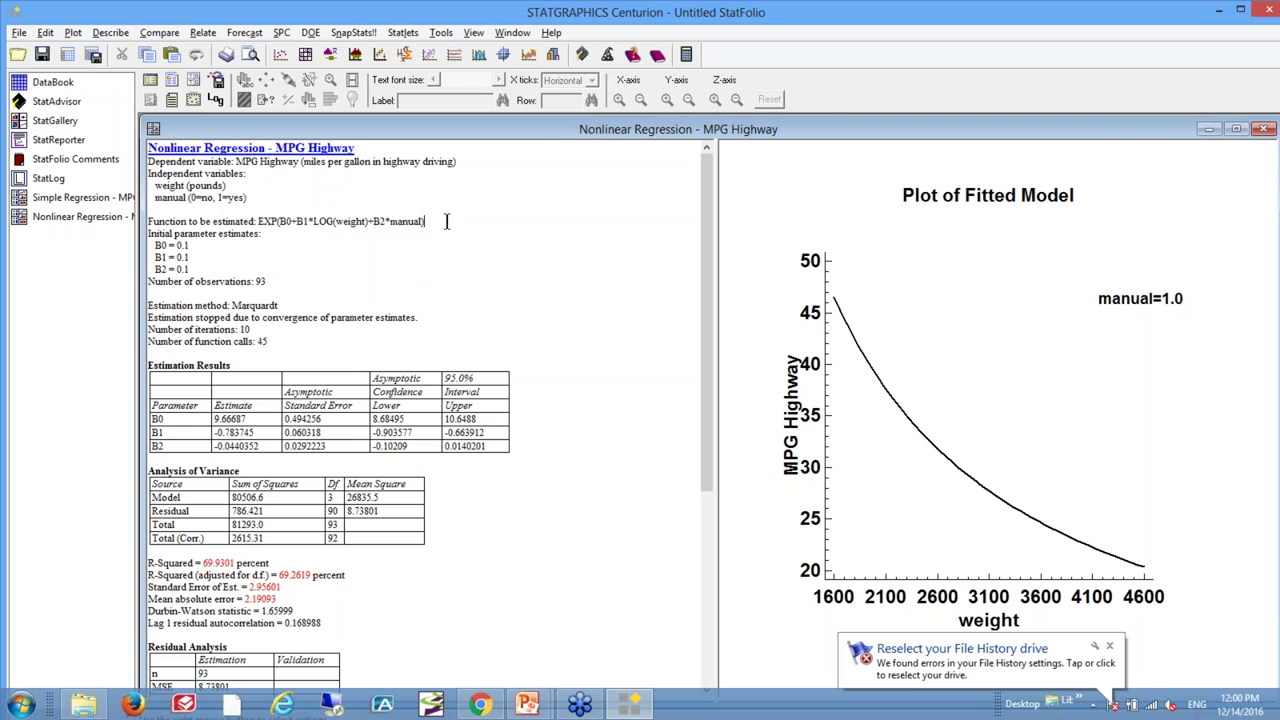
Dismiss the File History notification, and switch to the PowerPoint slide show and advance to the Life Data Regression slide.
{"action": "left_click", "coordinate": [1114, 645]}
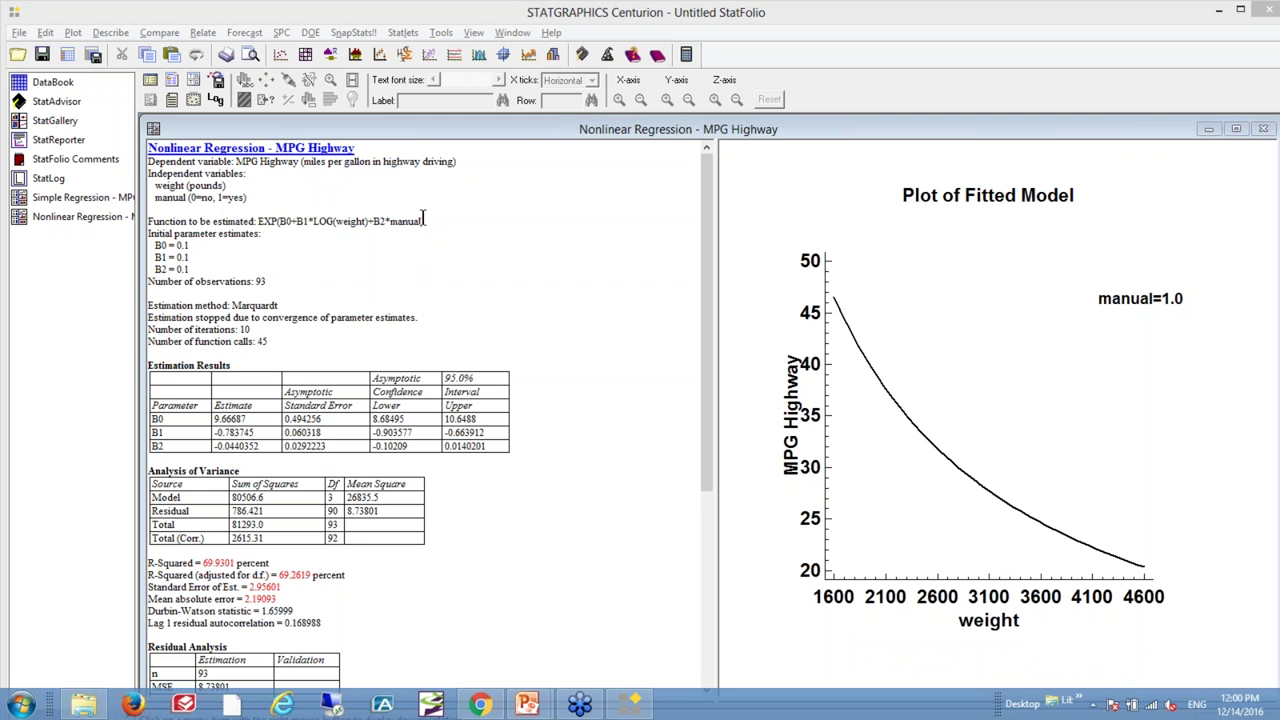
{"action": "key", "text": "alt+Tab"}
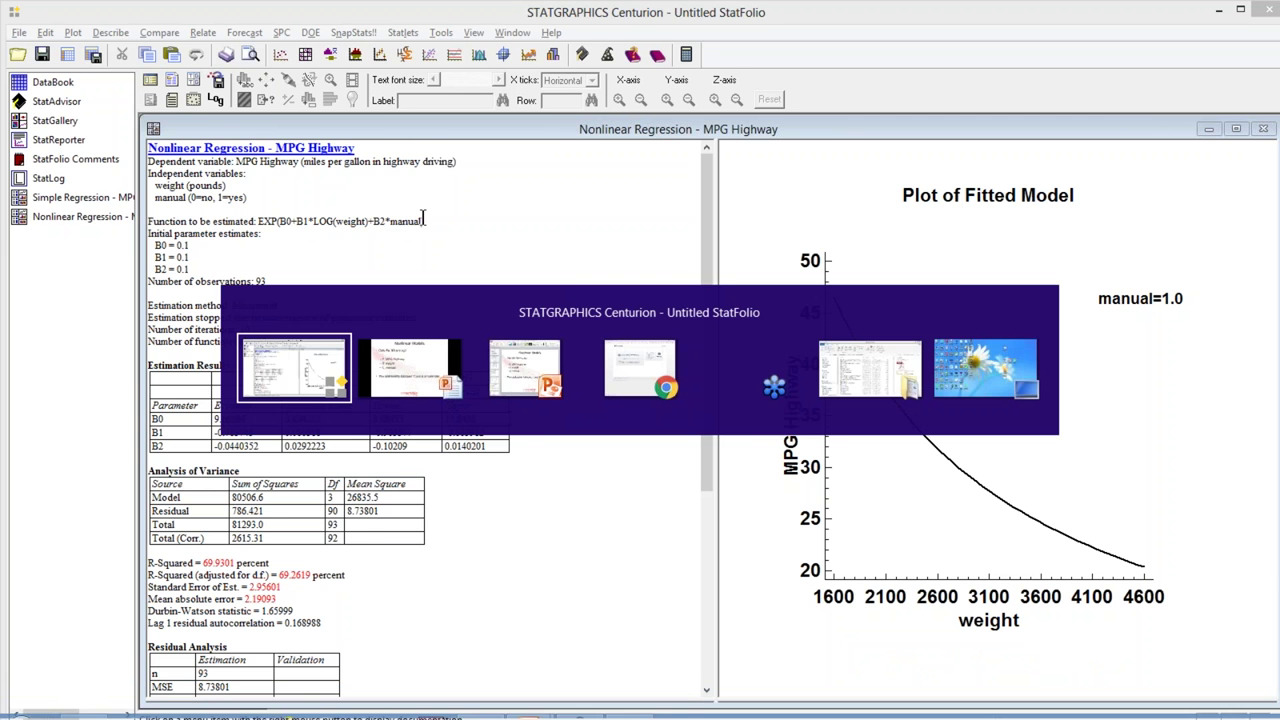
{"action": "key", "text": "alt+Tab"}
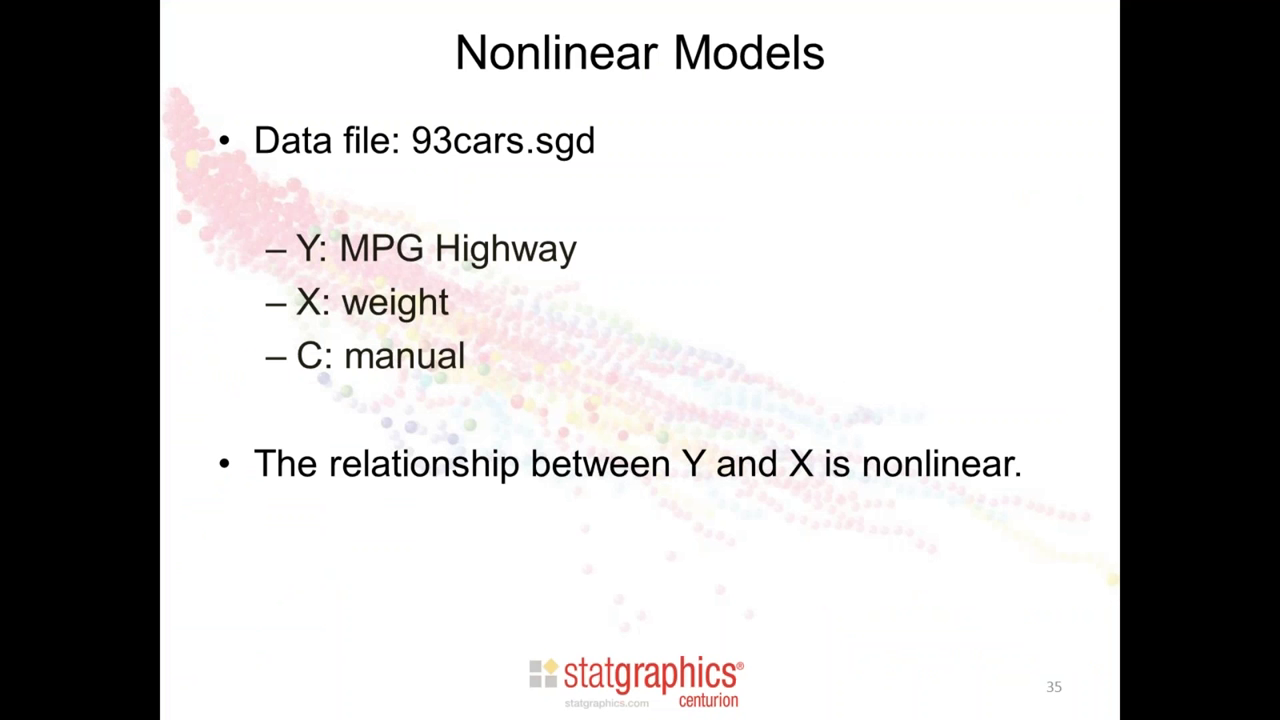
{"action": "key", "text": "Page_Down"}
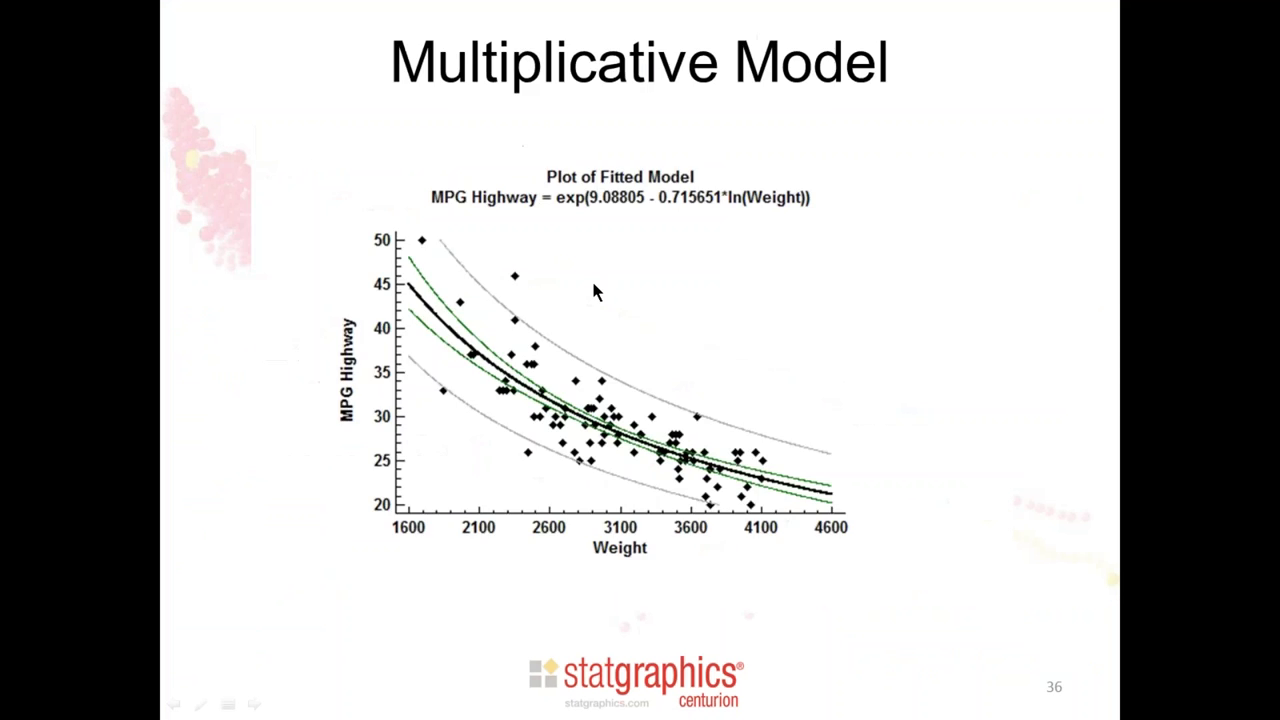
{"action": "key", "text": "Page_Down"}
{"action": "key", "text": "Page_Down"}
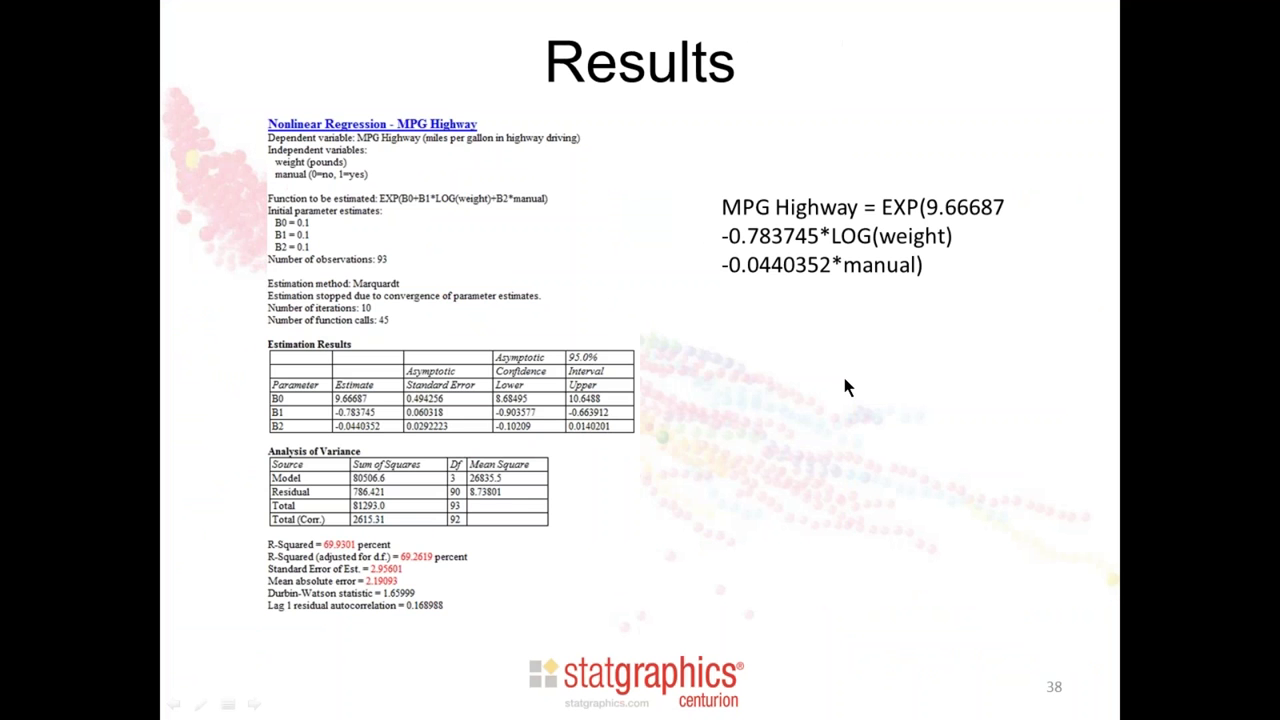
{"action": "key", "text": "Page_Down"}
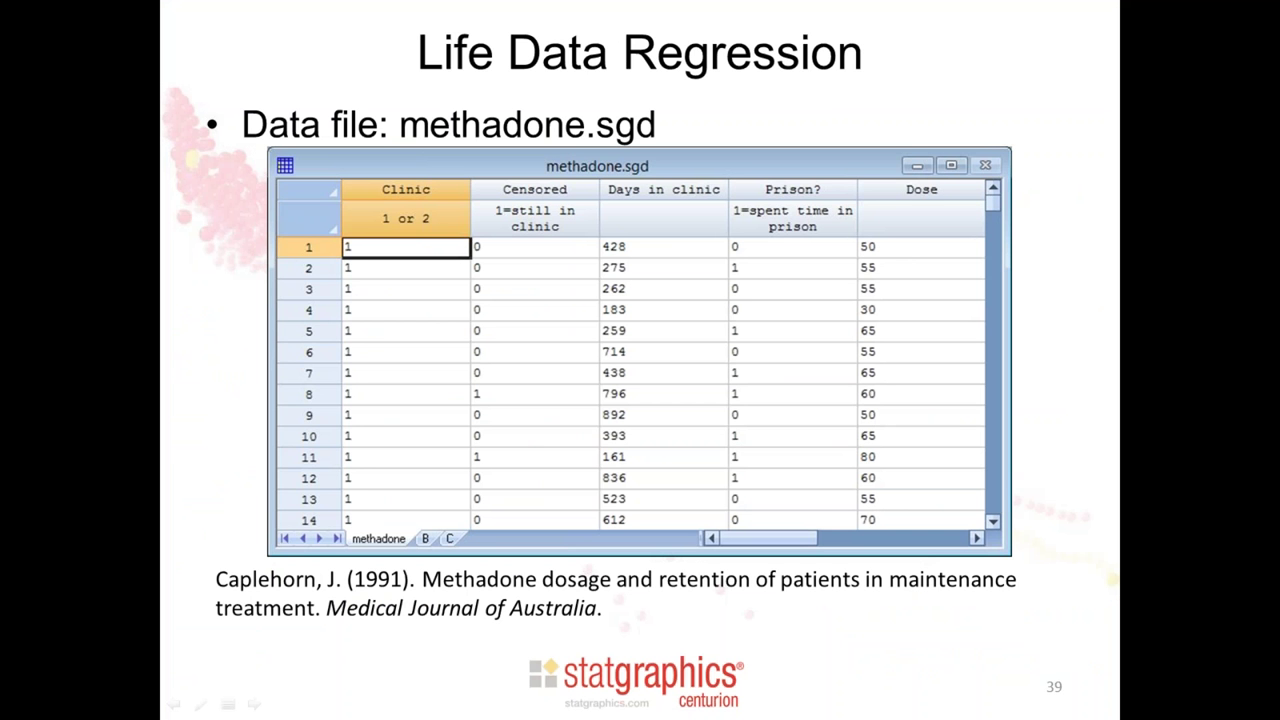